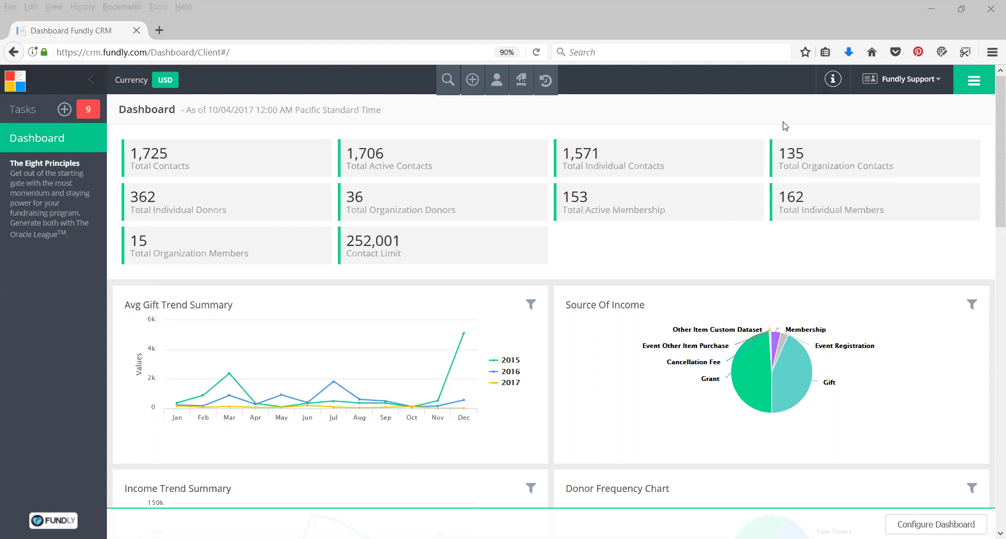
Visit the Pledges list, then reopen the modules menu listing Fundraising, Contacts and Settings
{"action": "left_click", "coordinate": [973, 80]}
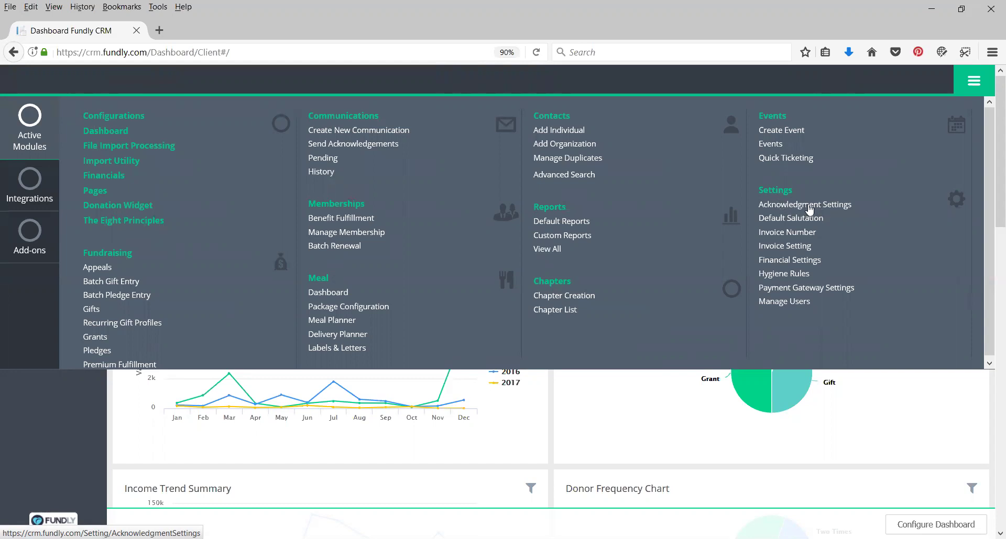
{"action": "left_click", "coordinate": [973, 81]}
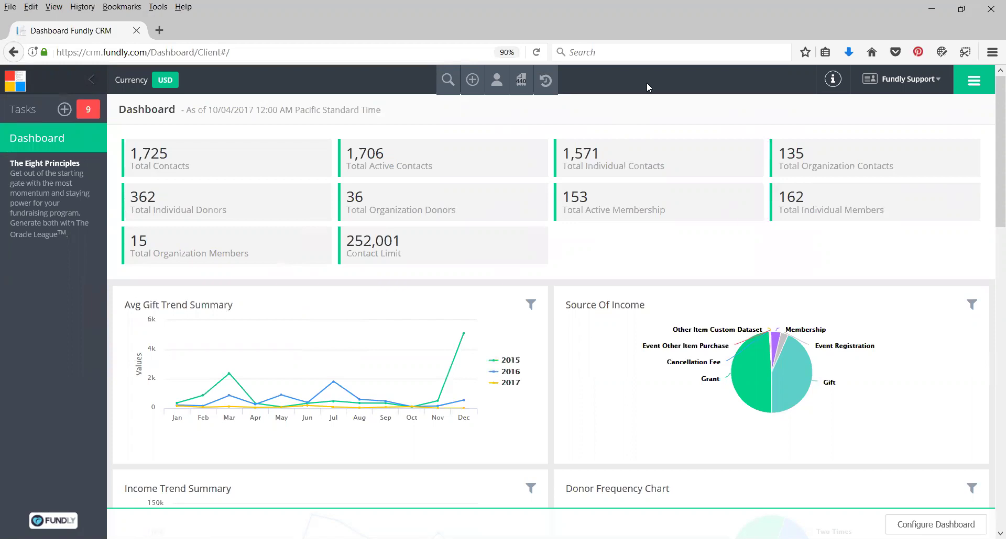
{"action": "left_click", "coordinate": [962, 87]}
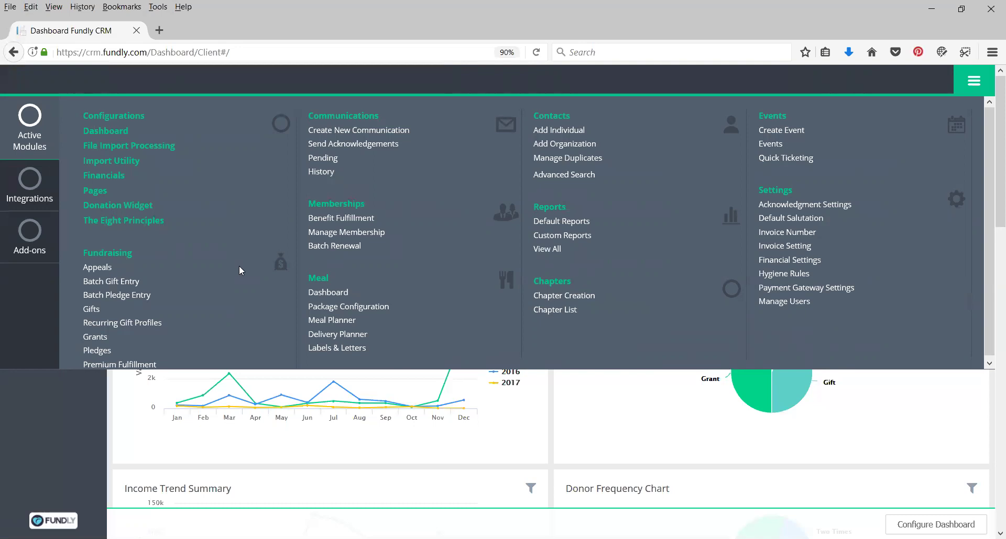
{"action": "left_click", "coordinate": [98, 350]}
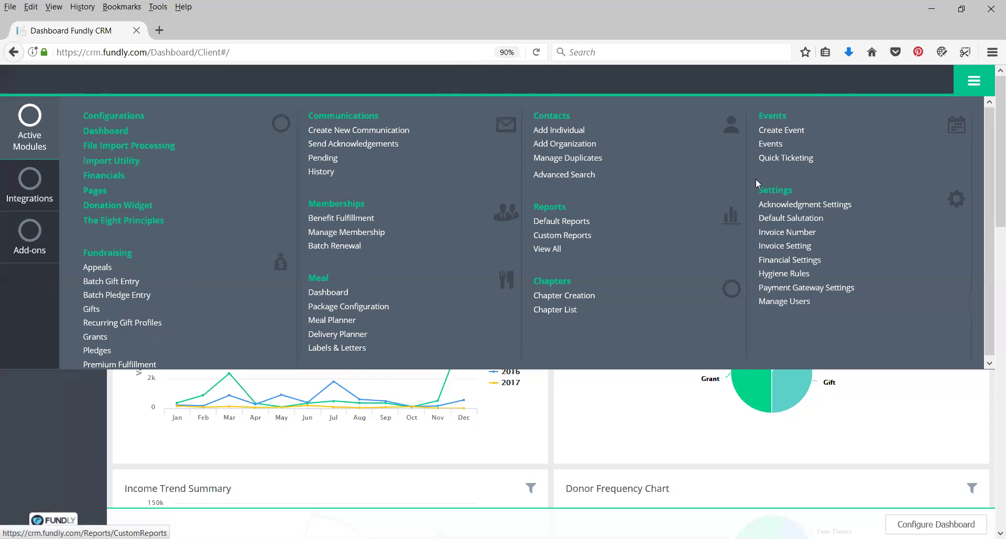
{"action": "left_click", "coordinate": [974, 84]}
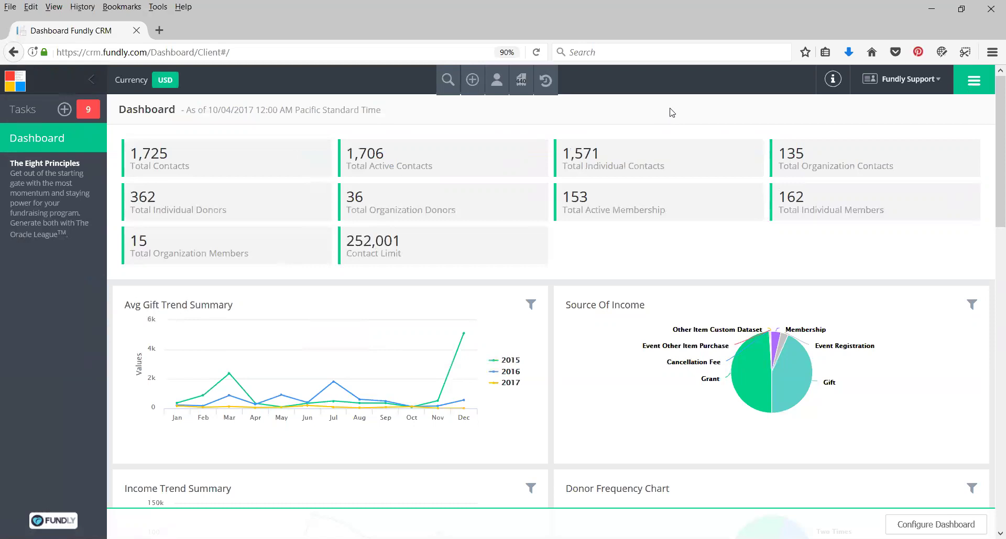
{"action": "left_click", "coordinate": [974, 82]}
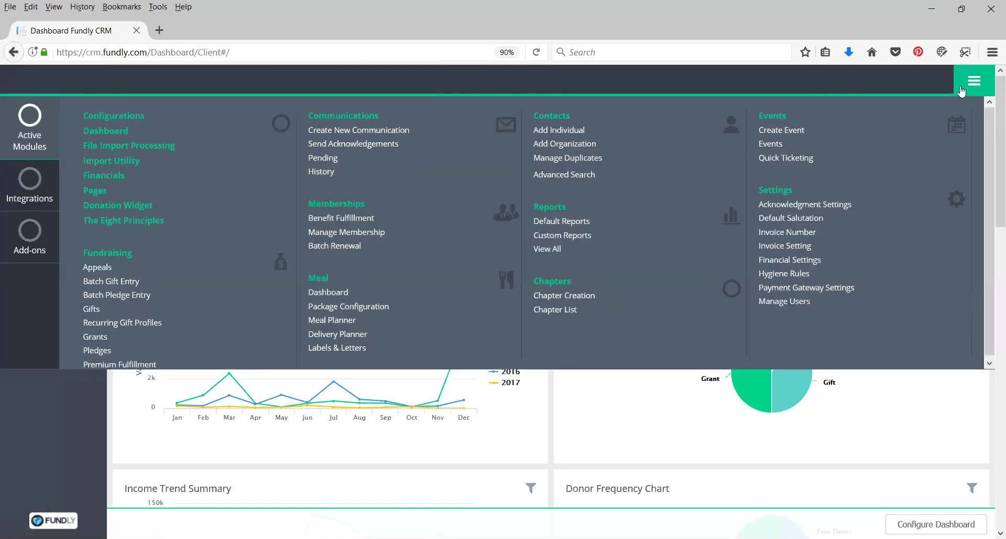
Go to the Gifts list under Fundraising and scroll down through it
{"action": "left_click", "coordinate": [93, 313]}
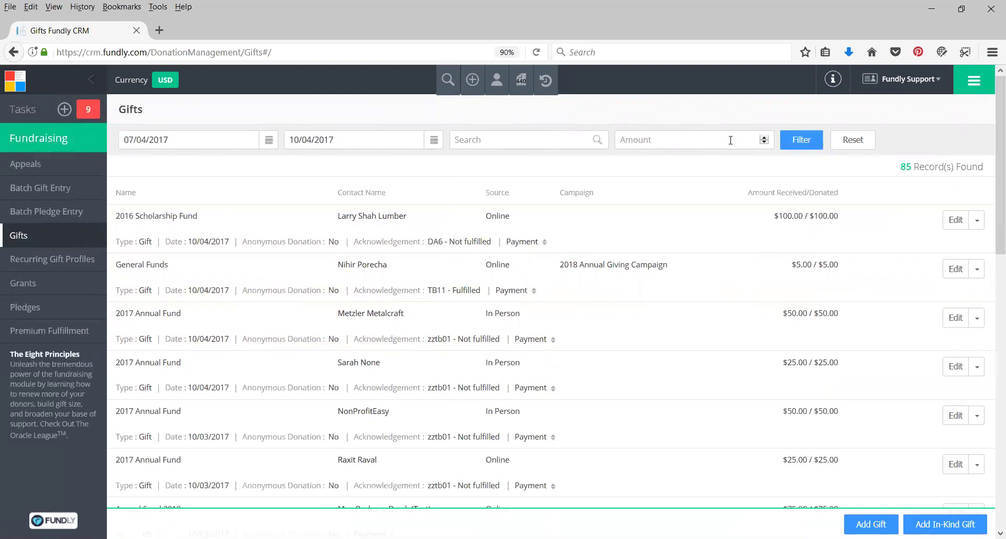
{"action": "scroll", "coordinate": [303, 325], "scroll_direction": "down", "scroll_amount": 5}
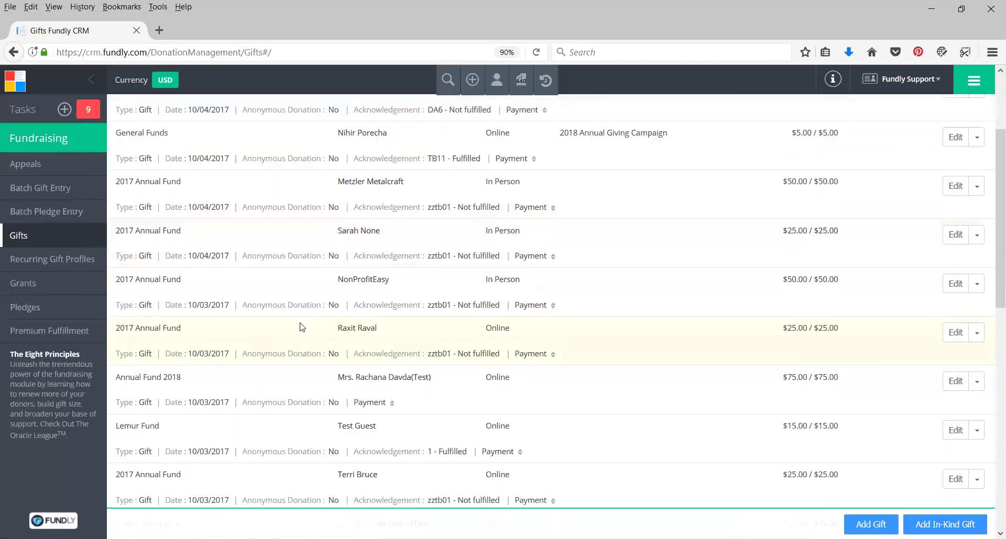
{"action": "scroll", "coordinate": [302, 327], "scroll_direction": "down", "scroll_amount": 5}
{"action": "scroll", "coordinate": [293, 287], "scroll_direction": "down", "scroll_amount": 8}
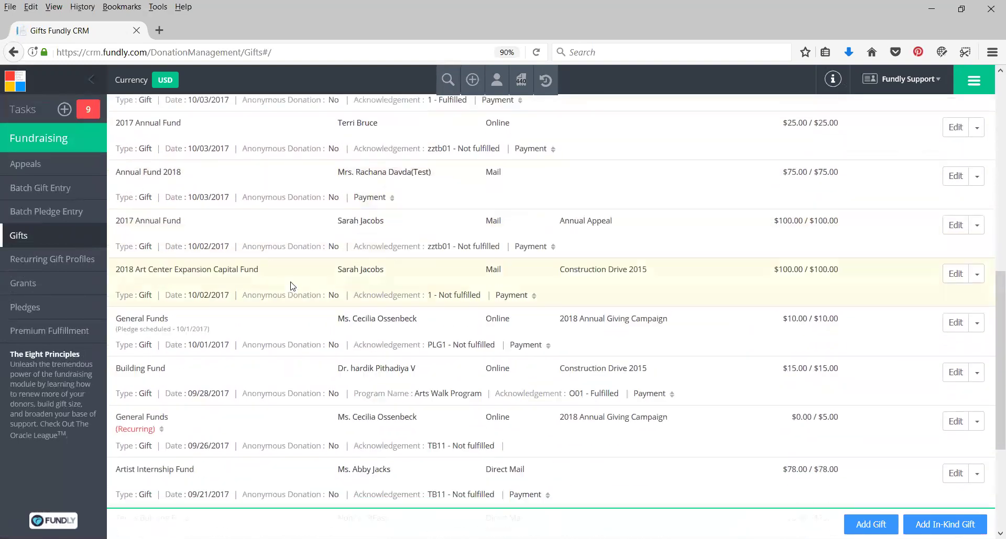
{"action": "scroll", "coordinate": [292, 287], "scroll_direction": "down", "scroll_amount": 2}
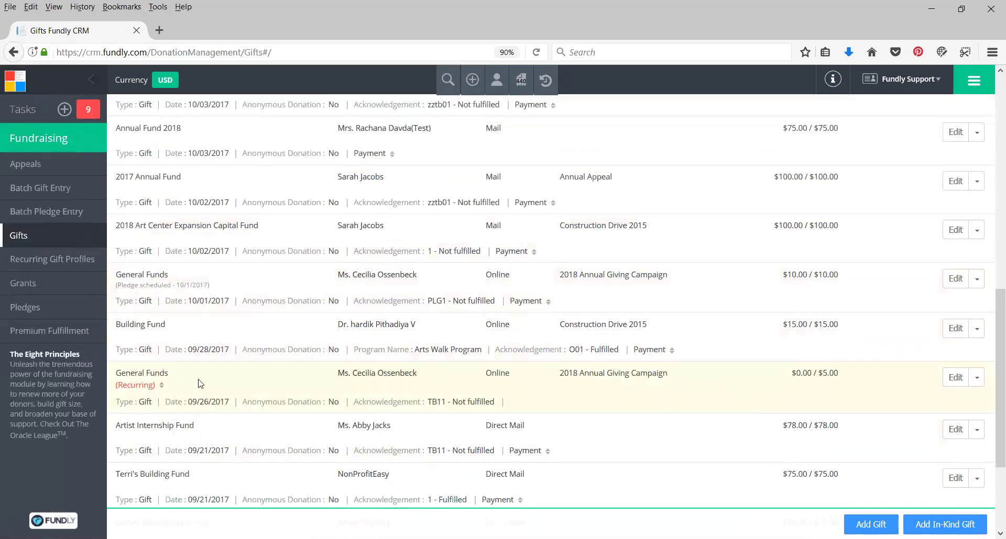
Browse the 85 gift records from 07/04/2017 to 10/04/2017 and return to the top
{"action": "left_click", "coordinate": [973, 81]}
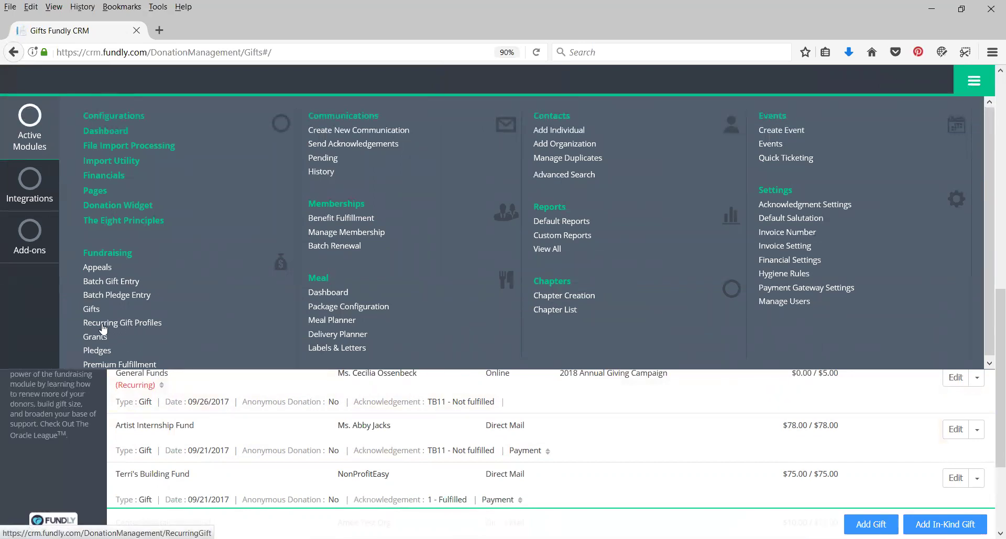
{"action": "left_click", "coordinate": [972, 82]}
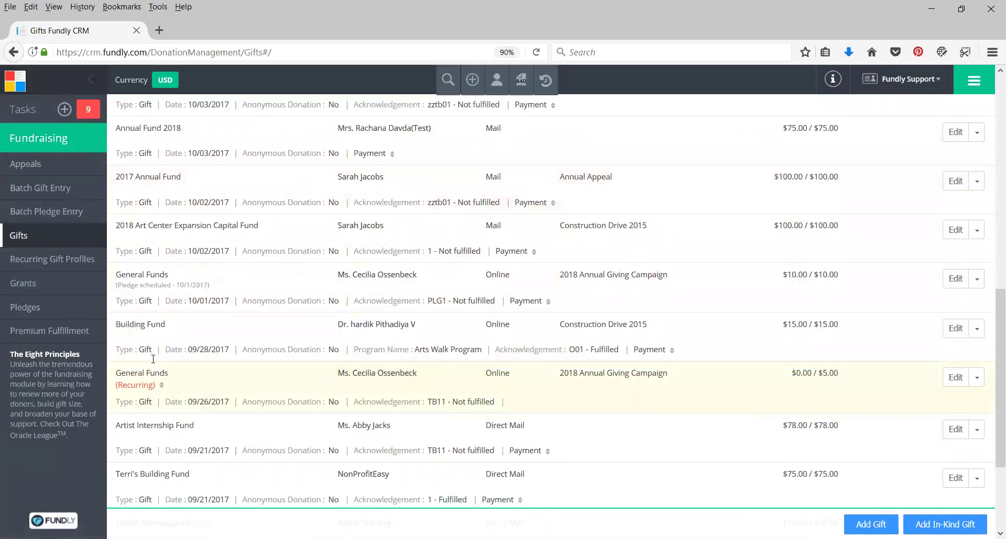
{"action": "scroll", "coordinate": [206, 356], "scroll_direction": "down", "scroll_amount": 1}
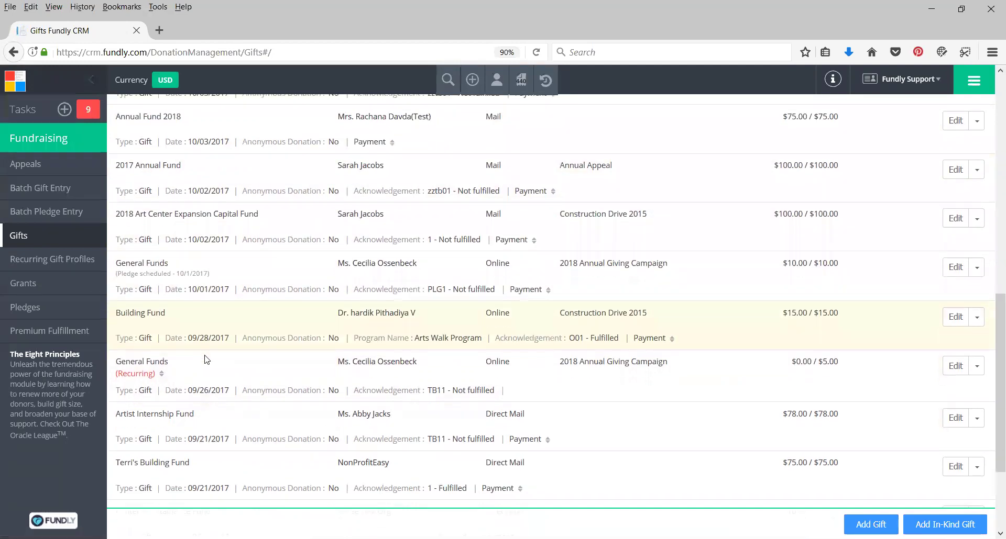
{"action": "scroll", "coordinate": [206, 358], "scroll_direction": "up", "scroll_amount": 4}
{"action": "scroll", "coordinate": [206, 359], "scroll_direction": "up", "scroll_amount": 7}
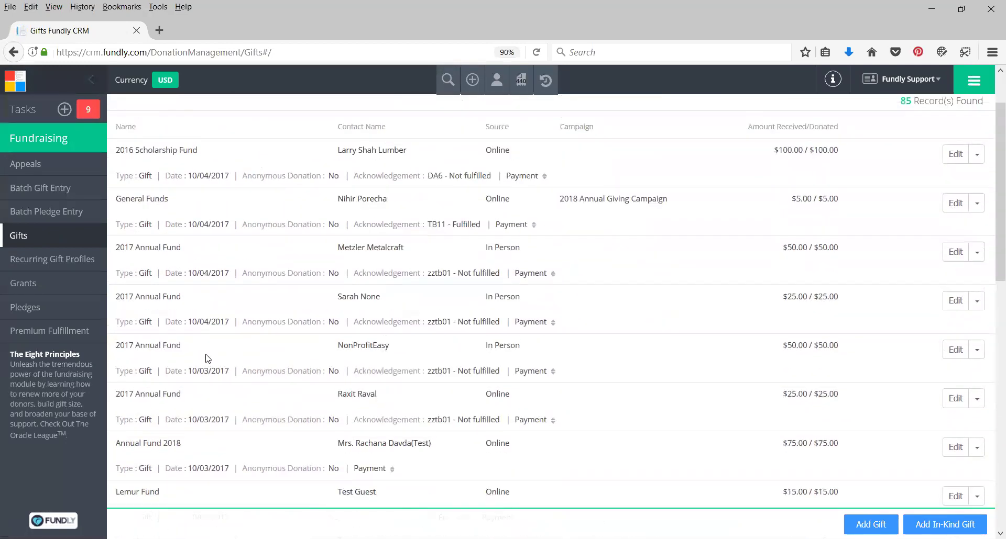
{"action": "scroll", "coordinate": [206, 356], "scroll_direction": "down", "scroll_amount": 8}
{"action": "scroll", "coordinate": [207, 358], "scroll_direction": "down", "scroll_amount": 5}
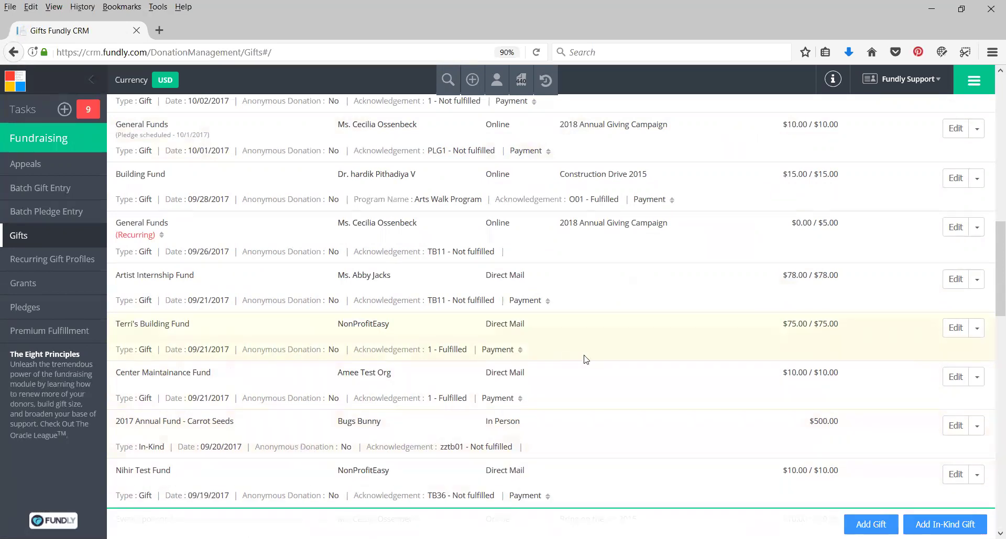
{"action": "scroll", "coordinate": [634, 262], "scroll_direction": "up", "scroll_amount": 4}
{"action": "scroll", "coordinate": [635, 262], "scroll_direction": "up", "scroll_amount": 5}
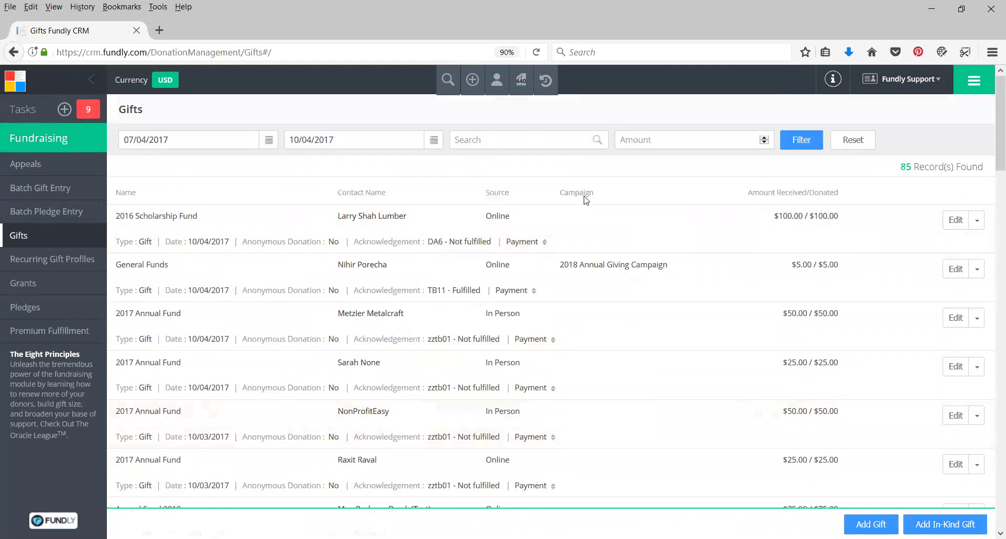
{"action": "mouse_move", "coordinate": [524, 242]}
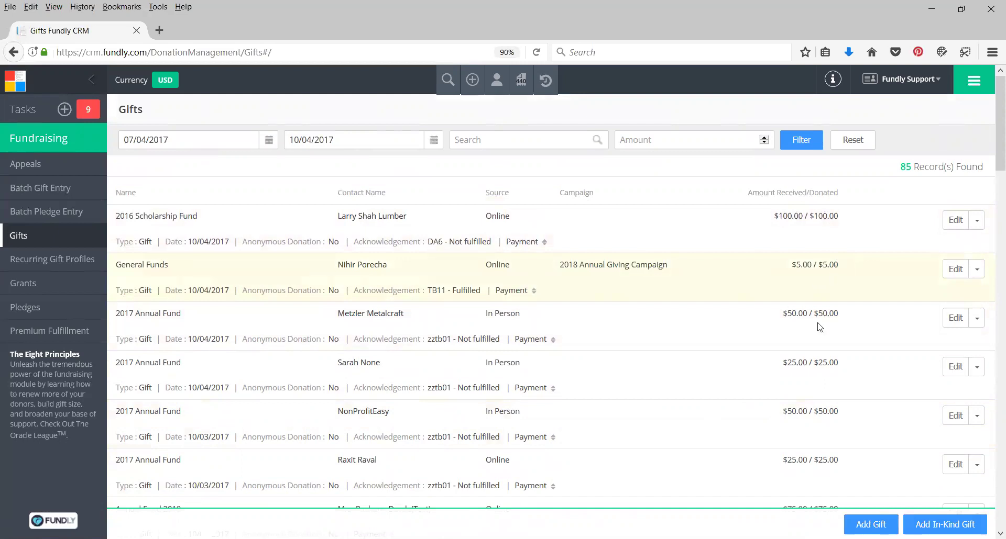
{"action": "scroll", "coordinate": [824, 439], "scroll_direction": "down", "scroll_amount": 1}
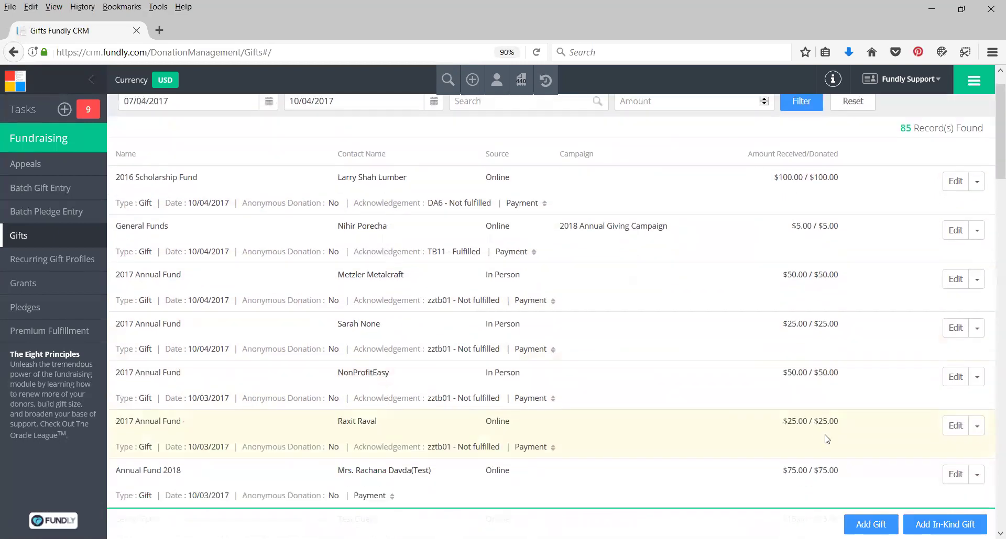
{"action": "scroll", "coordinate": [826, 439], "scroll_direction": "down", "scroll_amount": 2}
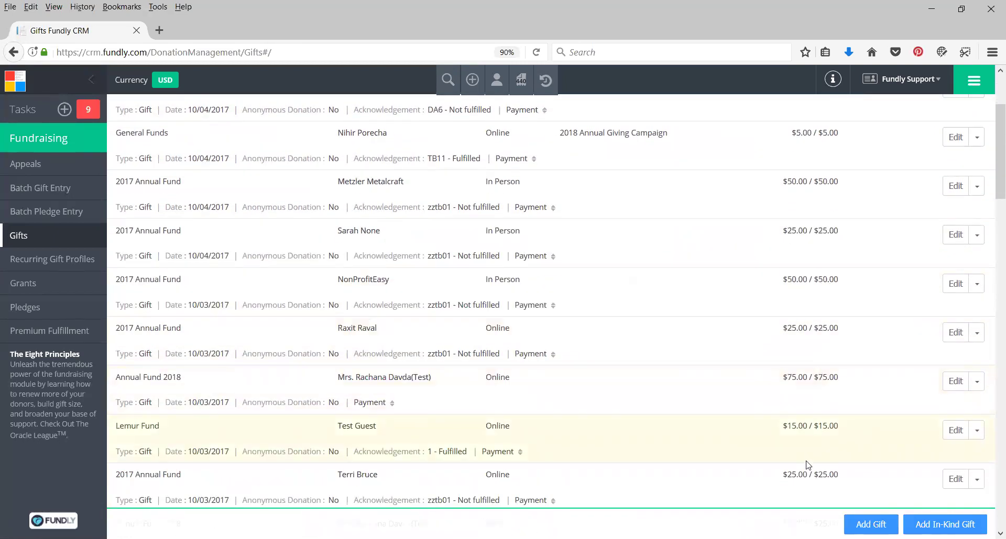
{"action": "scroll", "coordinate": [808, 461], "scroll_direction": "up", "scroll_amount": 3}
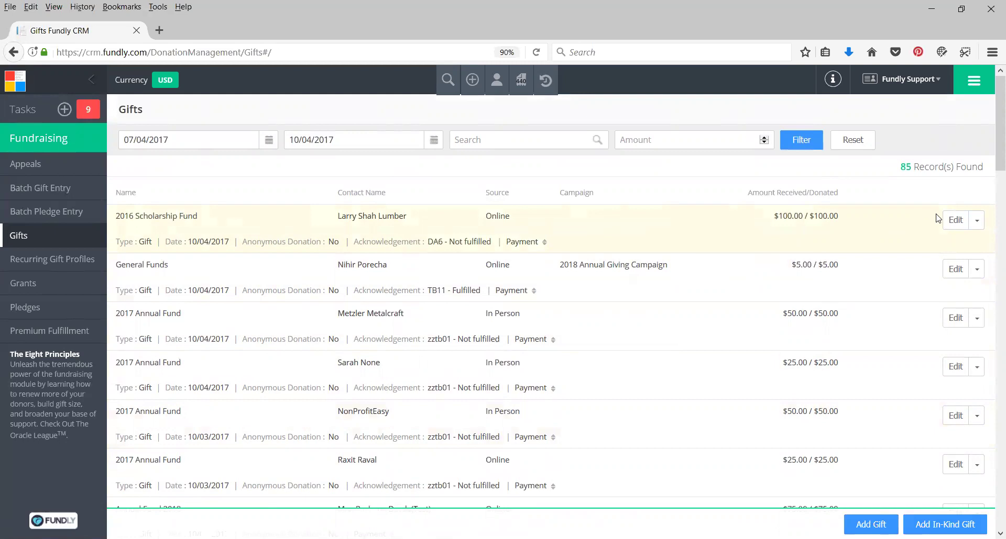
Inspect the first gift's Edit actions and the fourth gift's $25.00 Cash payment details
{"action": "left_click", "coordinate": [977, 223]}
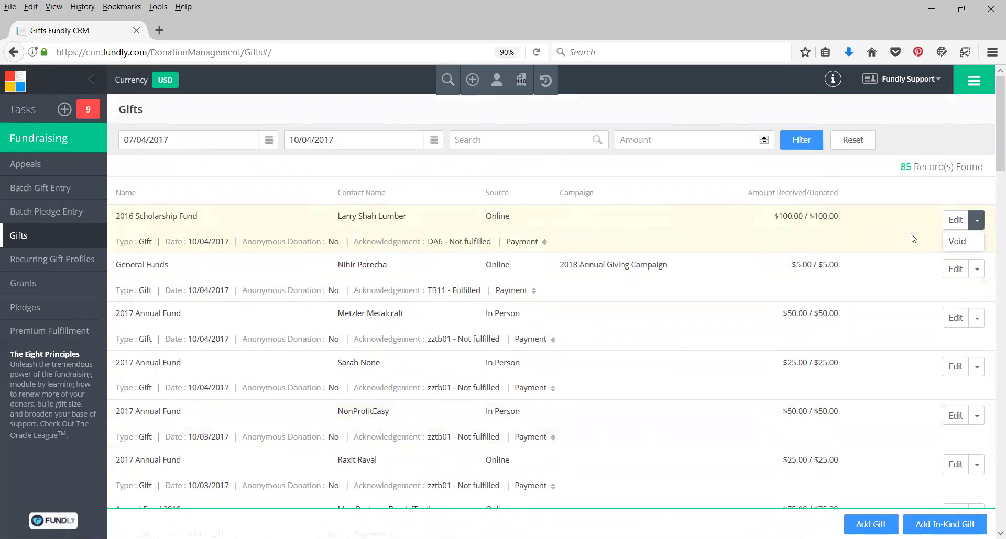
{"action": "left_click", "coordinate": [690, 233]}
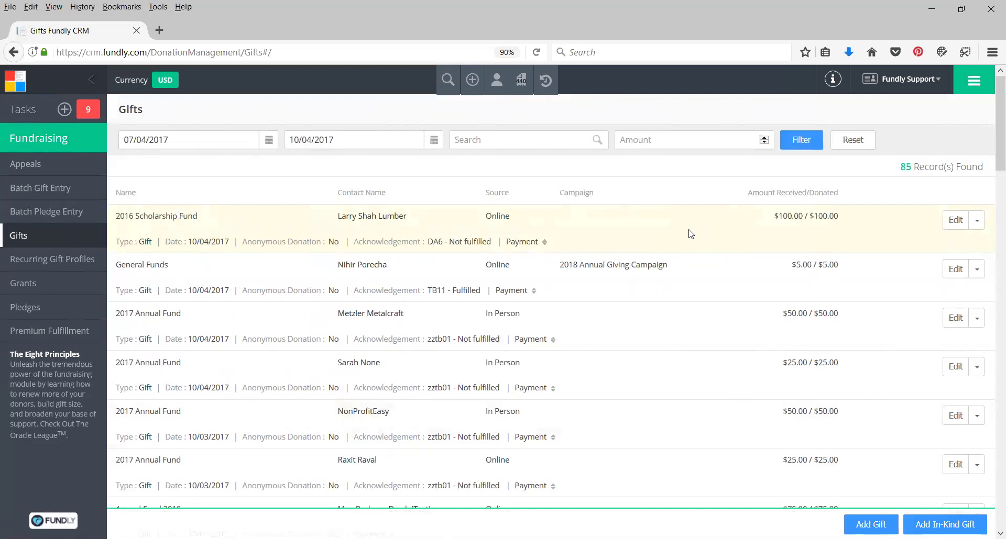
{"action": "left_click", "coordinate": [977, 221]}
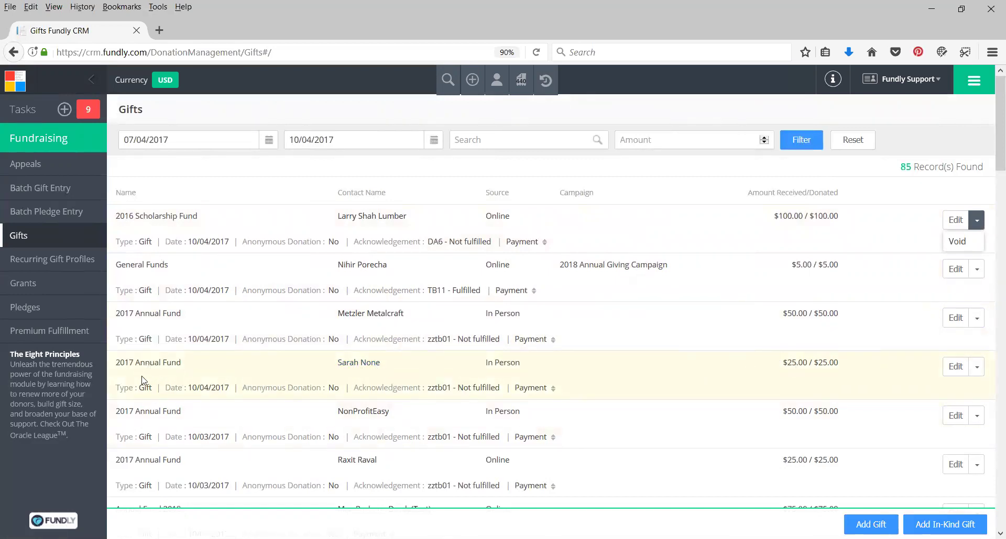
{"action": "left_click", "coordinate": [551, 389]}
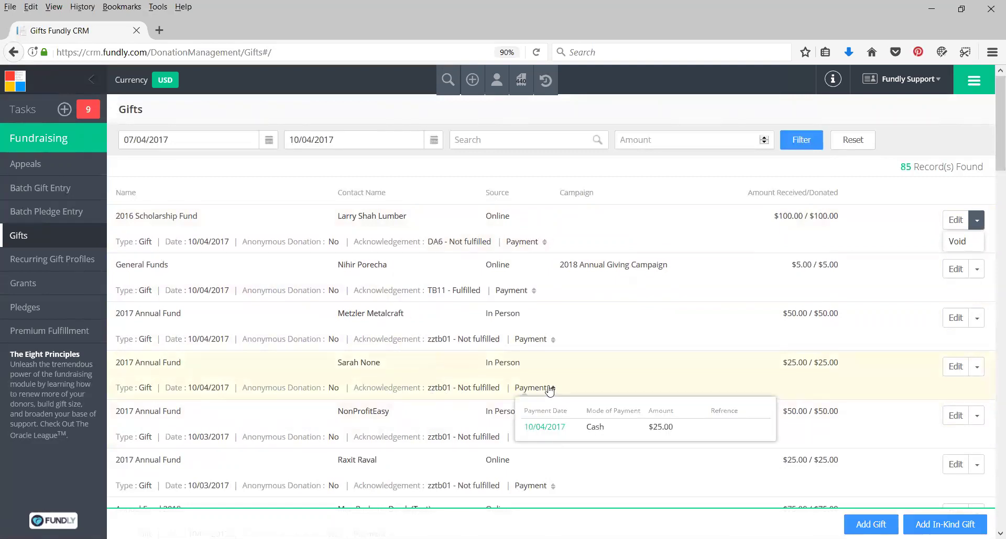
{"action": "left_click", "coordinate": [551, 388]}
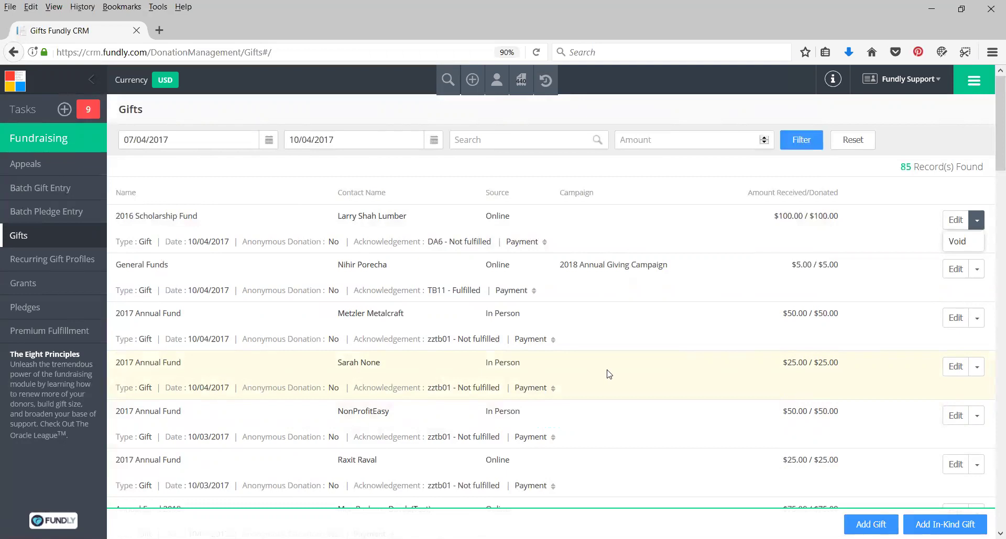
{"action": "mouse_move", "coordinate": [523, 387]}
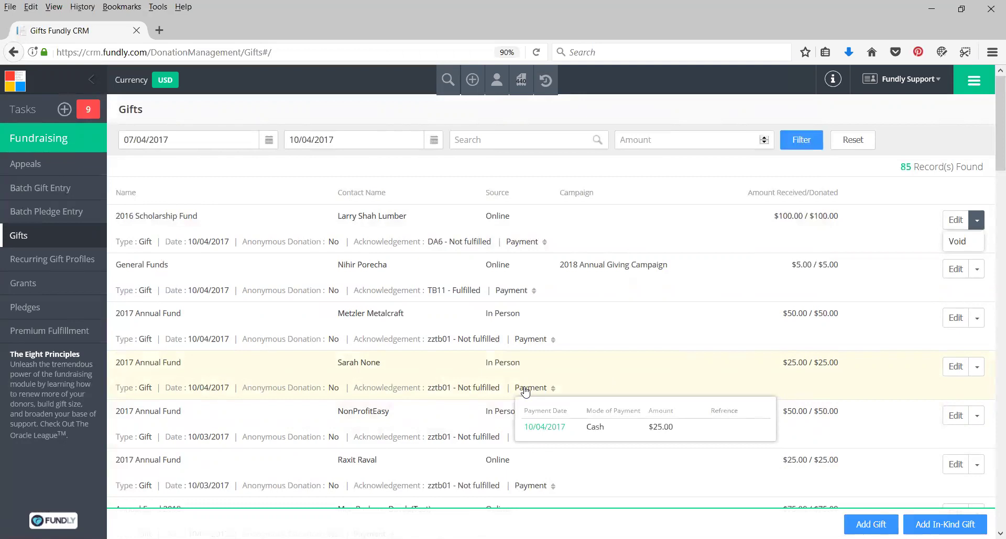
Start voiding the fourth gift, reason 'Changed her mind and wanted the funds applied to her membership fee instead.'
{"action": "left_click", "coordinate": [976, 368]}
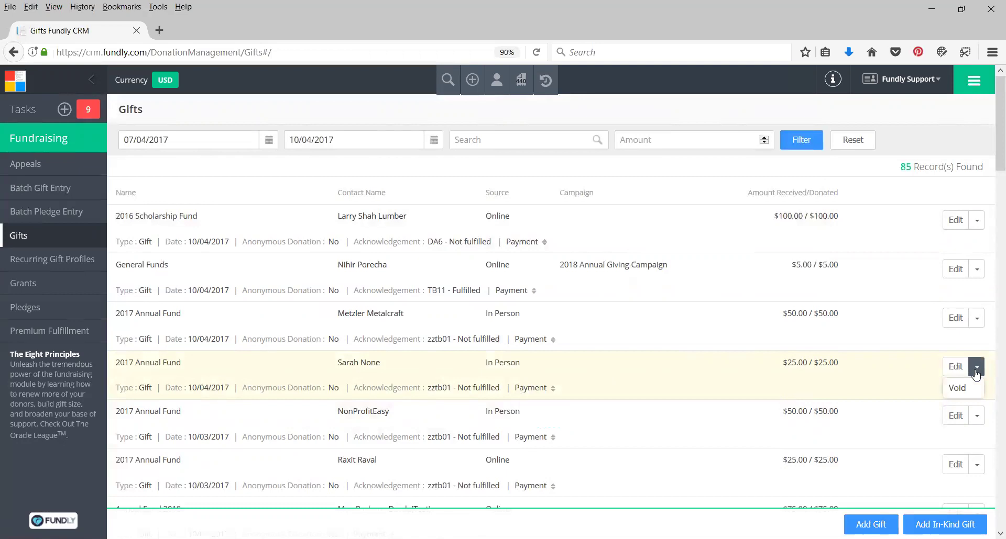
{"action": "left_click", "coordinate": [957, 388]}
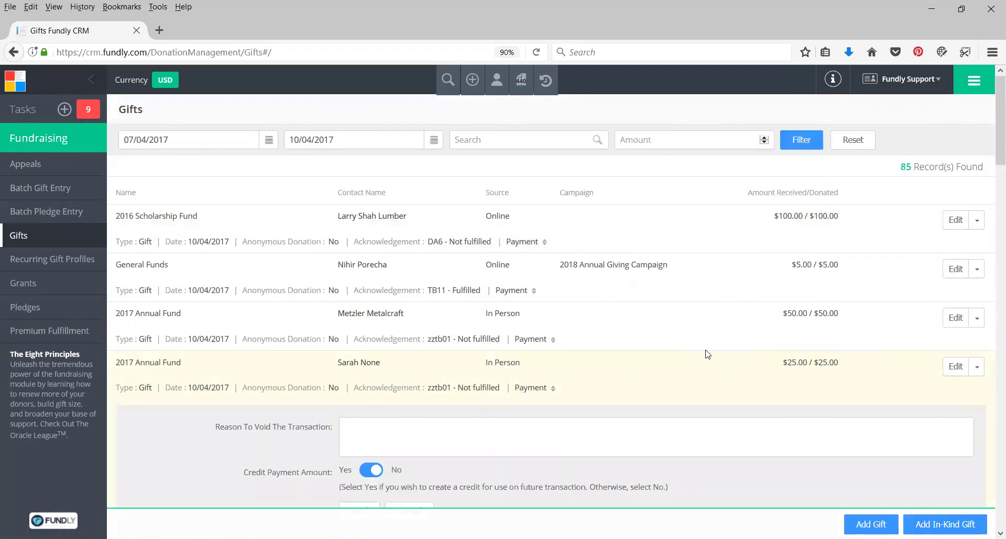
{"action": "scroll", "coordinate": [231, 380], "scroll_direction": "down", "scroll_amount": 4}
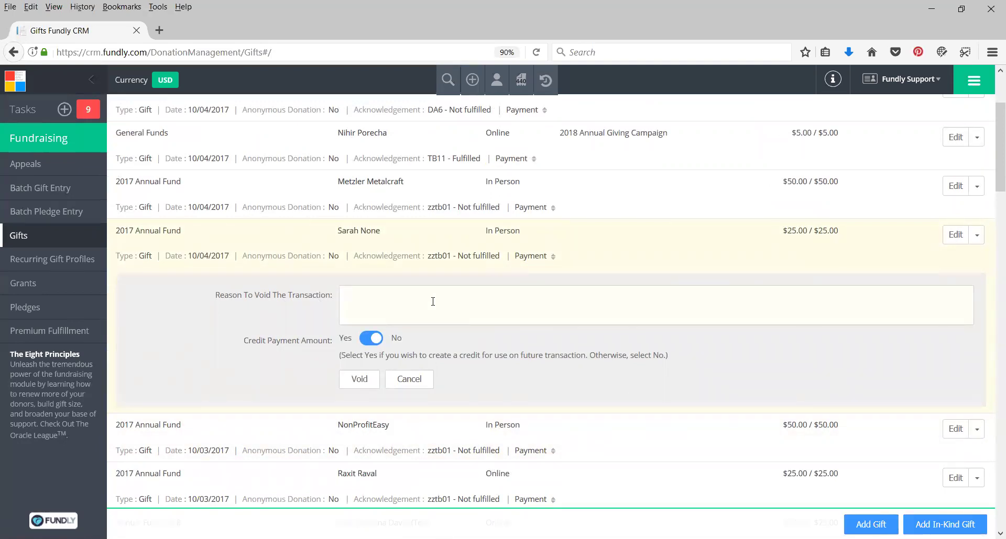
{"action": "type", "text": "Changed her "}
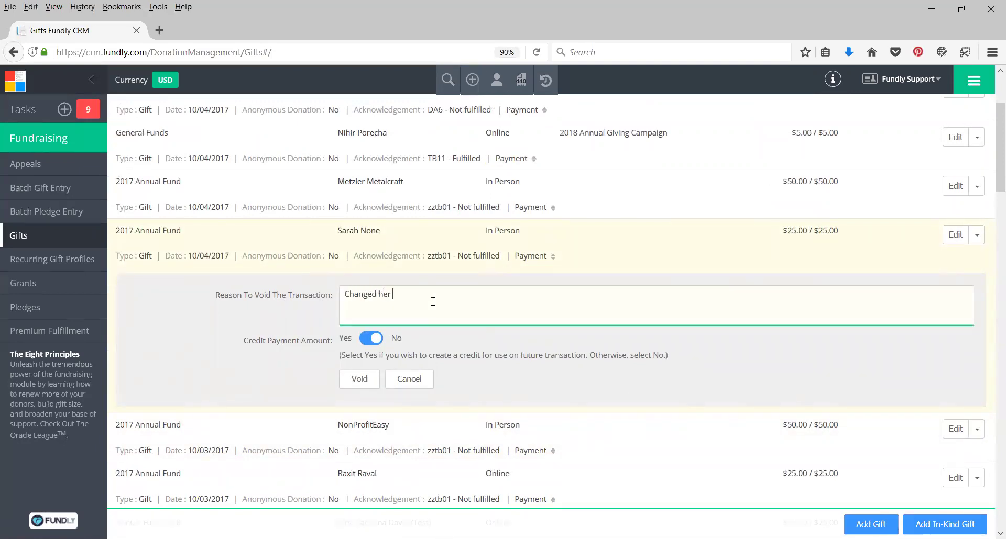
{"action": "type", "text": "mind and wanted the funds applied to her memb"}
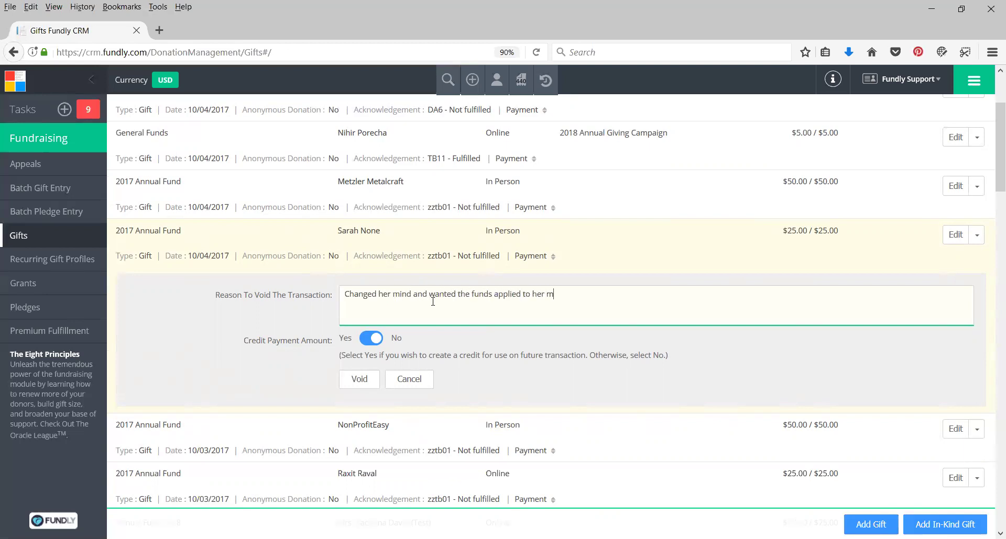
{"action": "type", "text": "ership fee instead."}
Confirm the void so the $25.00 2017 Annual Fund gift shows (Void) at $0.00
{"action": "left_click", "coordinate": [359, 379]}
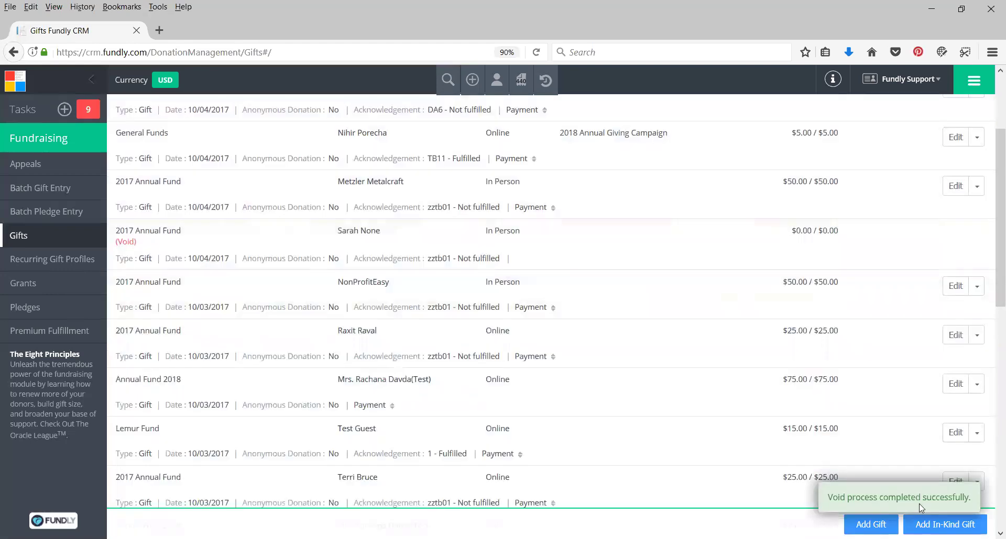
{"action": "mouse_move", "coordinate": [124, 245]}
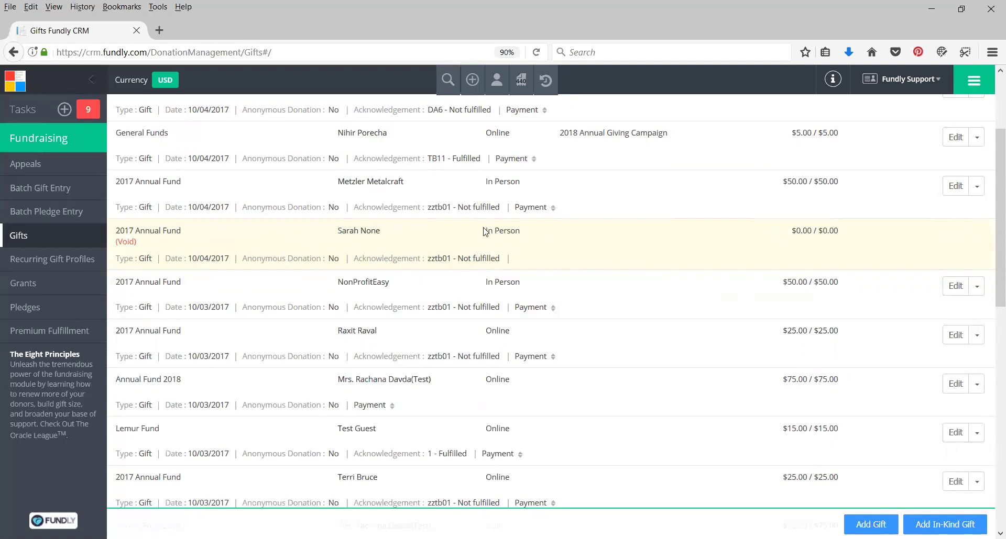
{"action": "scroll", "coordinate": [653, 280], "scroll_direction": "up", "scroll_amount": 2}
{"action": "scroll", "coordinate": [653, 280], "scroll_direction": "up", "scroll_amount": 1}
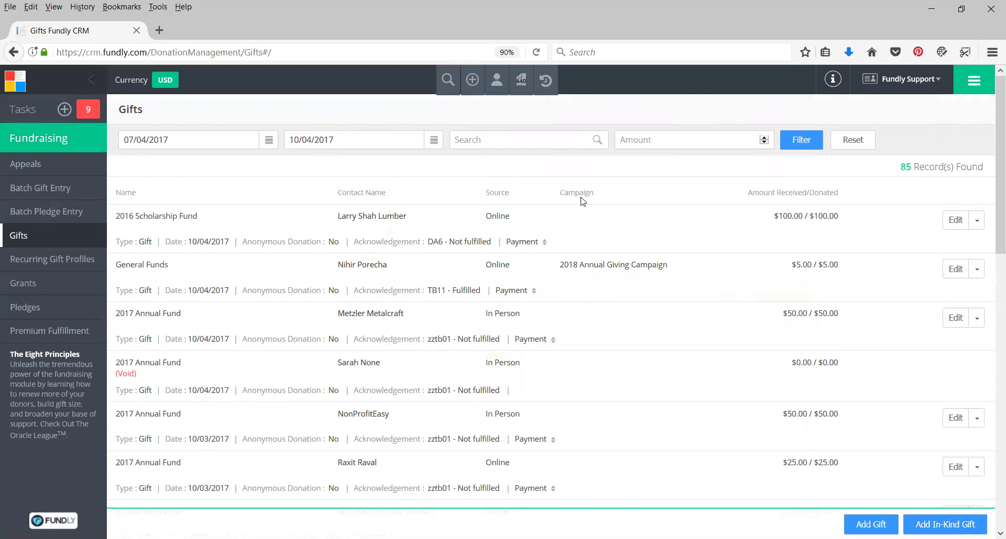
Choose Add Gift from the toolbar's + menu to get a blank gift form dated 10/04/2017
{"action": "left_click", "coordinate": [476, 85]}
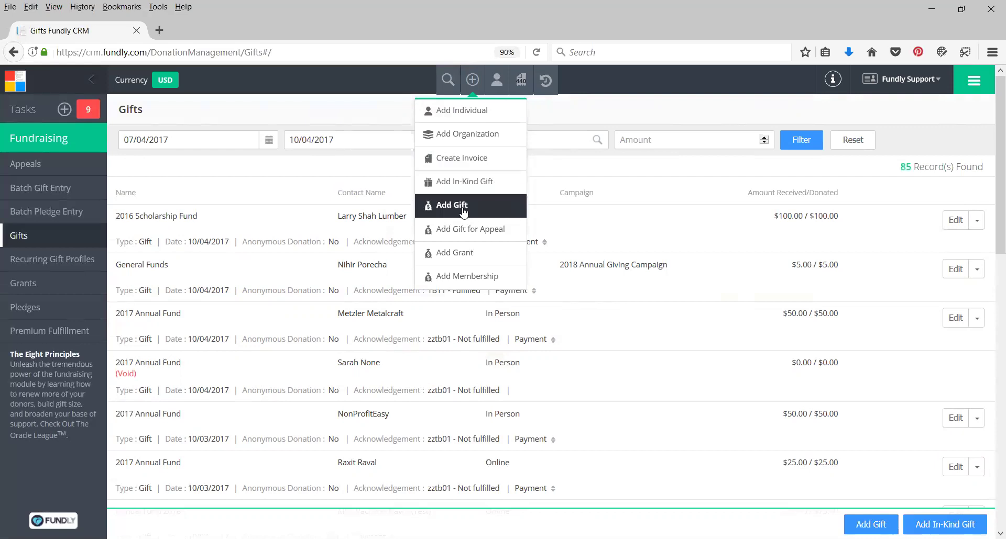
{"action": "left_click", "coordinate": [462, 210]}
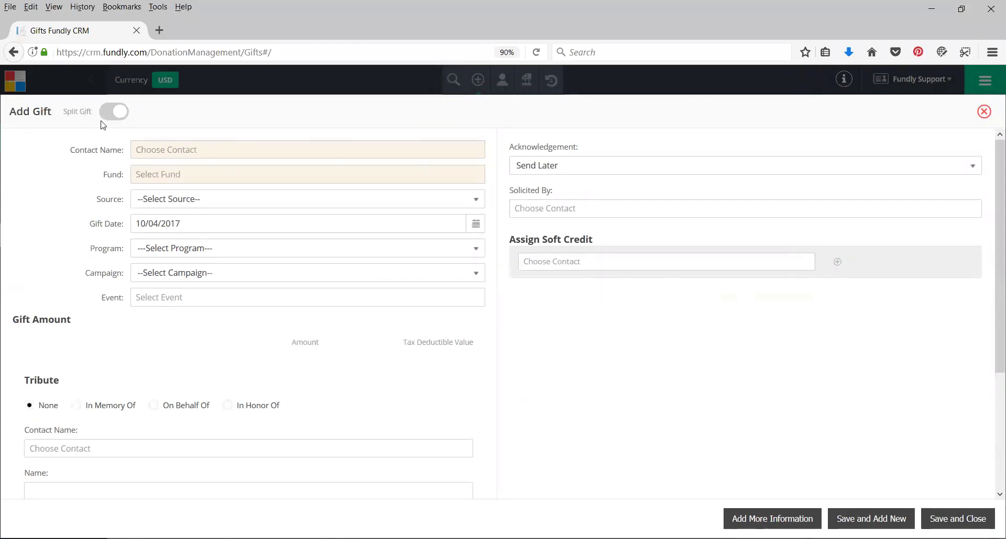
Create a new Individual contact from the typed donor name and save it as the gift's contact
{"action": "left_click", "coordinate": [141, 149]}
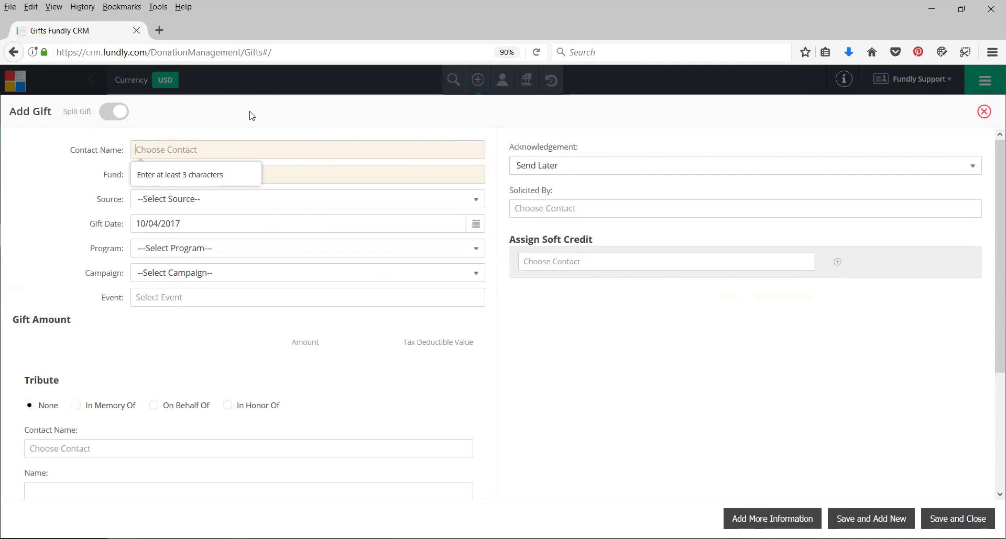
{"action": "type", "text": "Amy"}
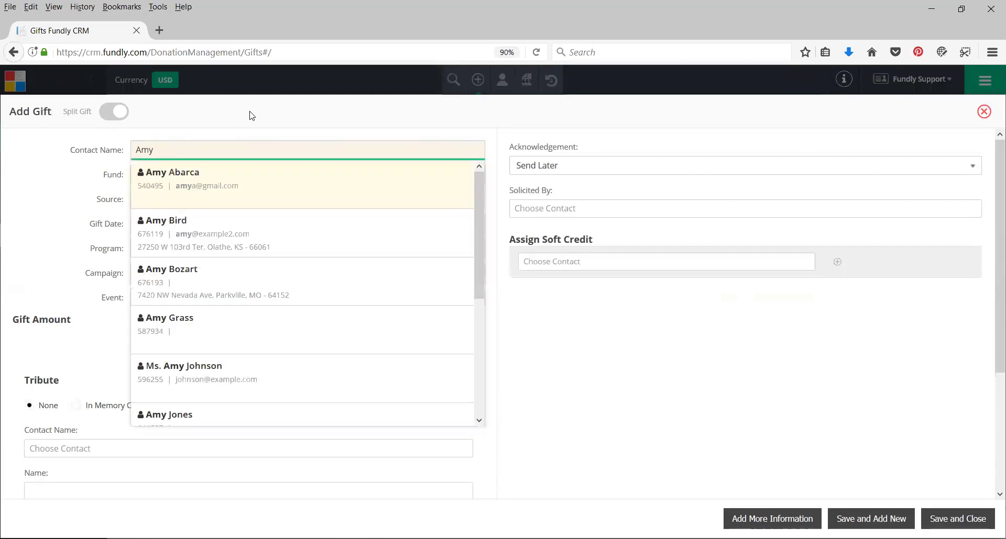
{"action": "type", "text": " Adams"}
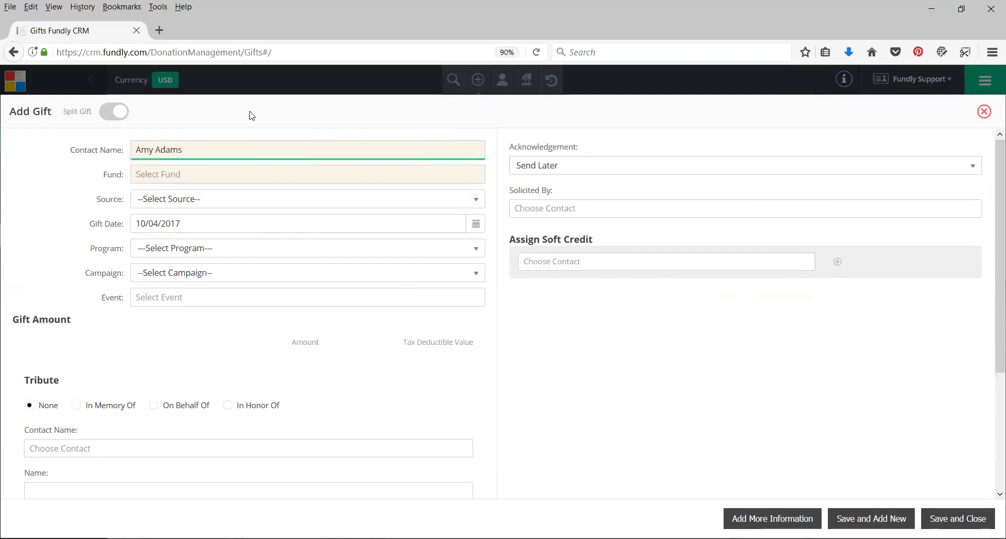
{"action": "key", "text": "Return"}
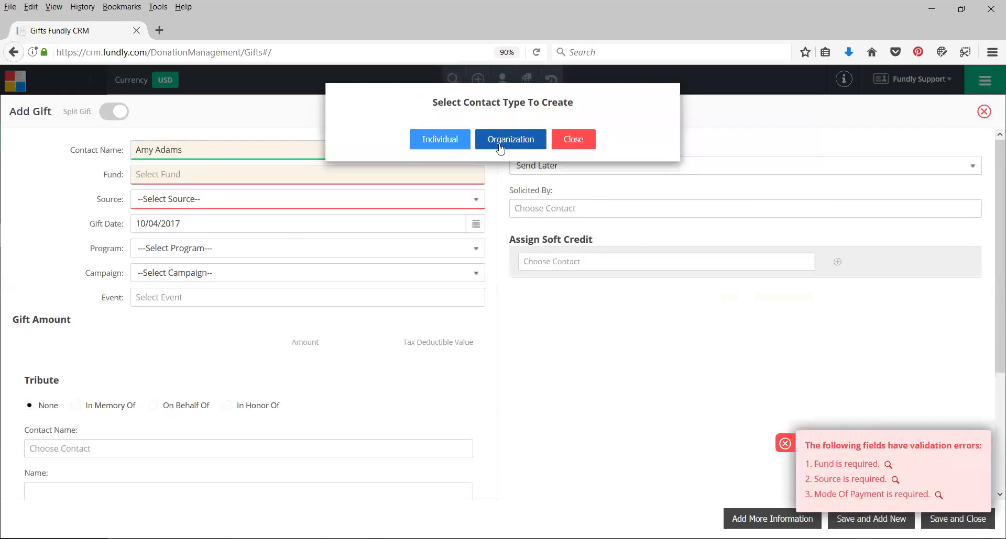
{"action": "left_click", "coordinate": [435, 147]}
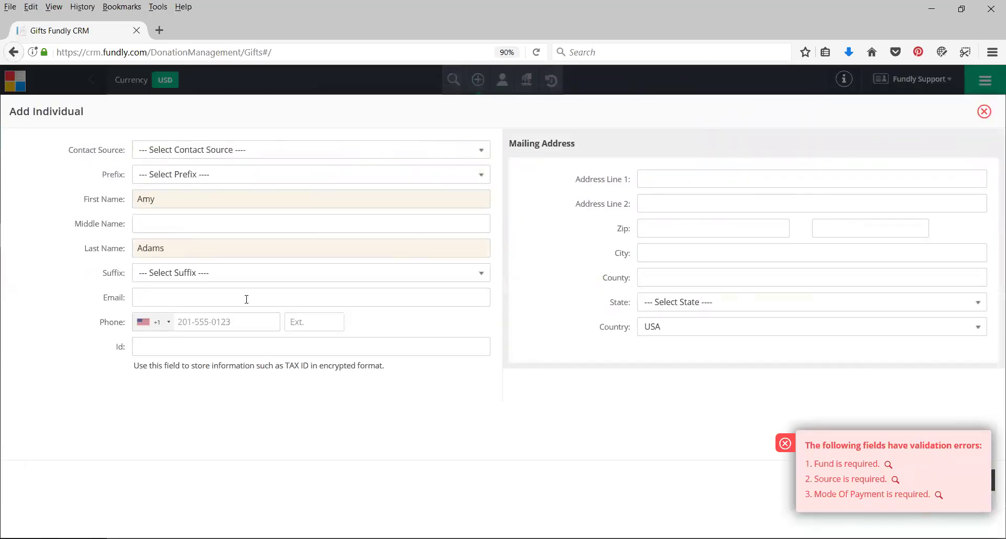
{"action": "left_click", "coordinate": [783, 454]}
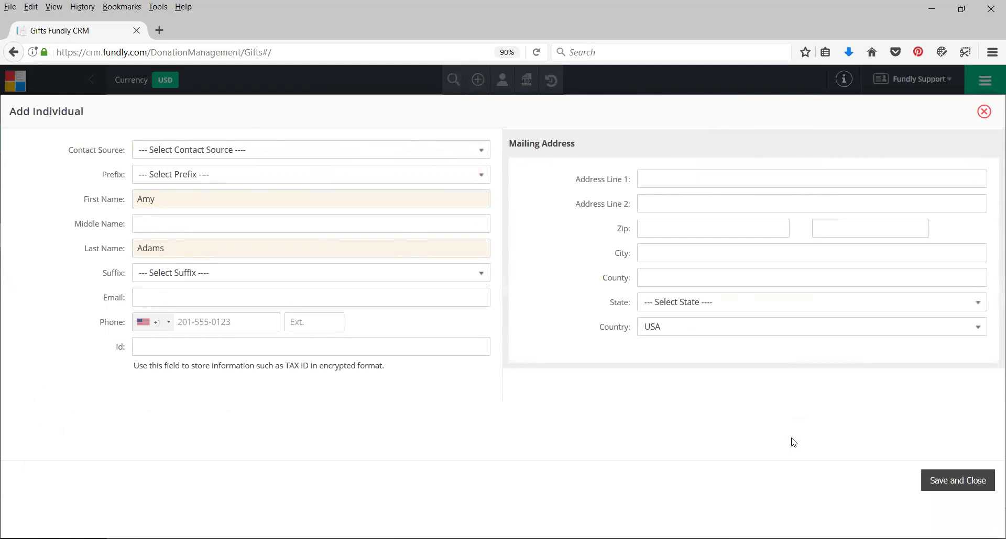
{"action": "left_click", "coordinate": [970, 486]}
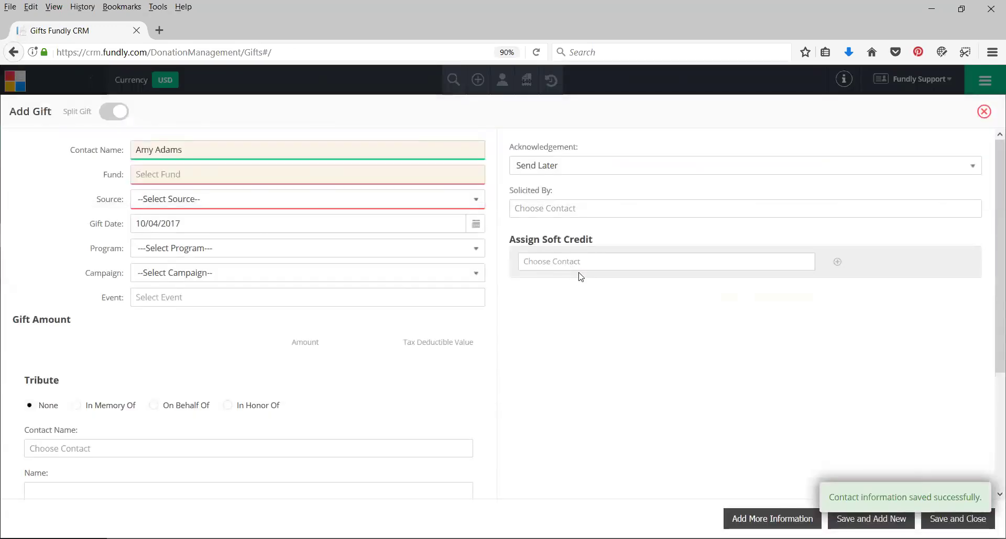
Replace the gift's contact with an existing donor picked from the autocomplete list
{"action": "left_click", "coordinate": [181, 152]}
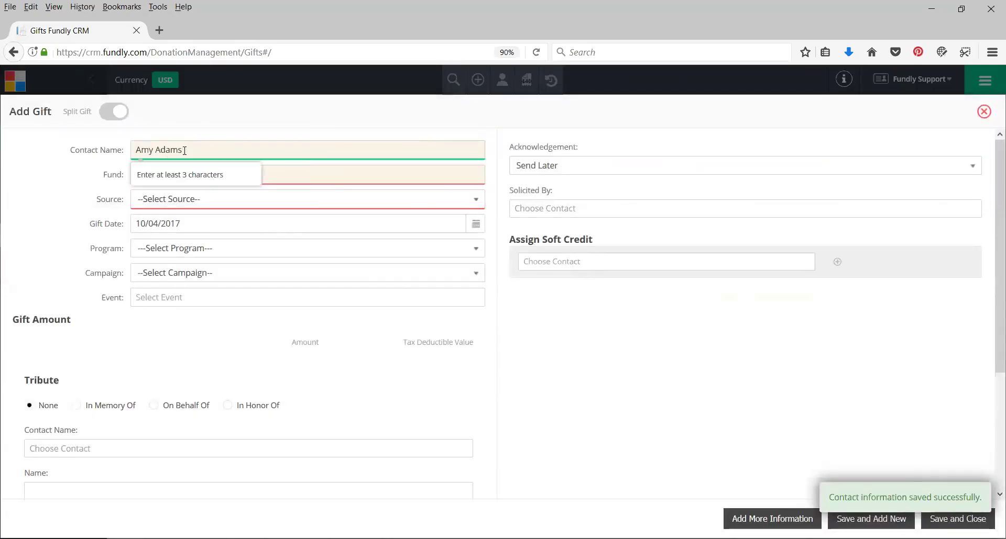
{"action": "left_click", "coordinate": [185, 150]}
{"action": "left_click", "coordinate": [137, 149]}
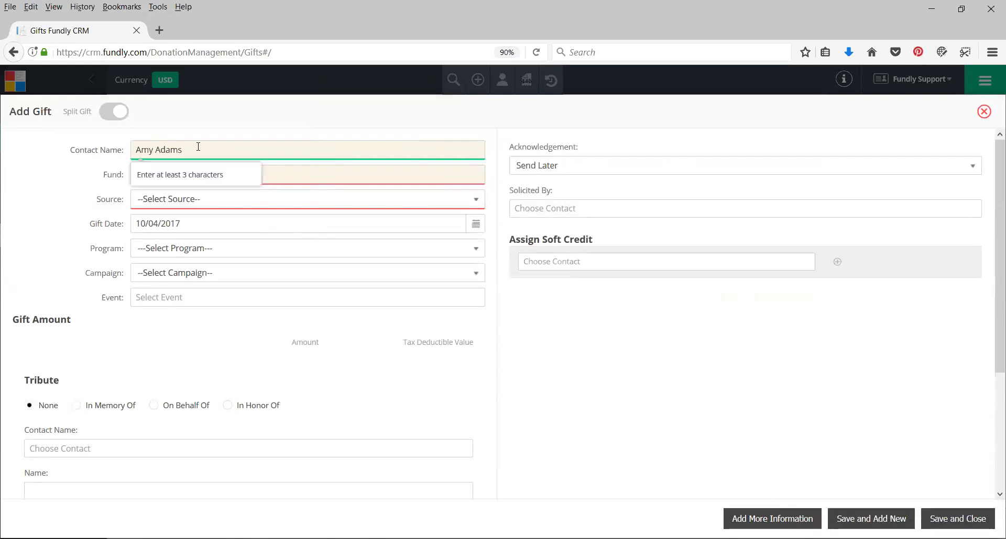
{"action": "left_click_drag", "start_coordinate": [181, 149], "coordinate": [86, 148]}
{"action": "type", "text": "Ben Bro"}
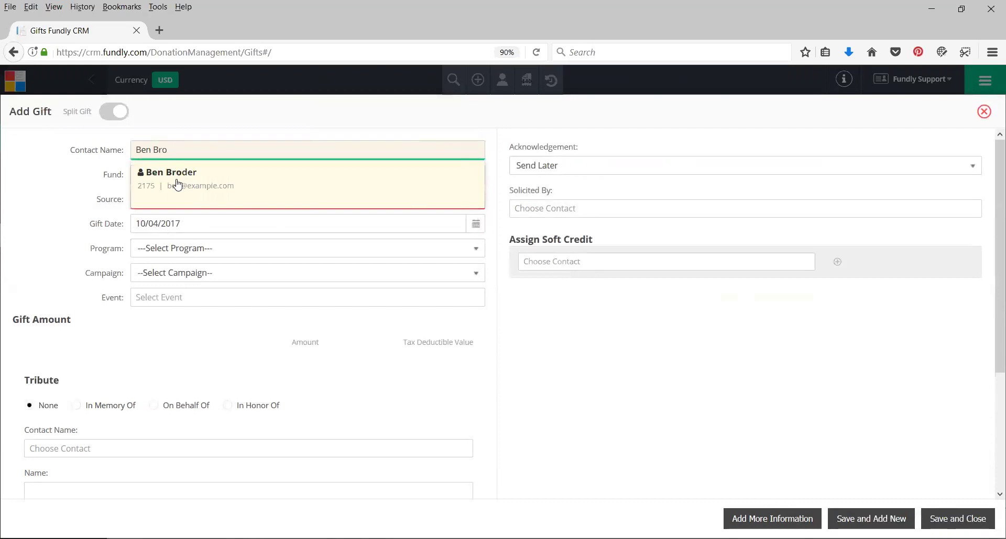
{"action": "left_click", "coordinate": [177, 185]}
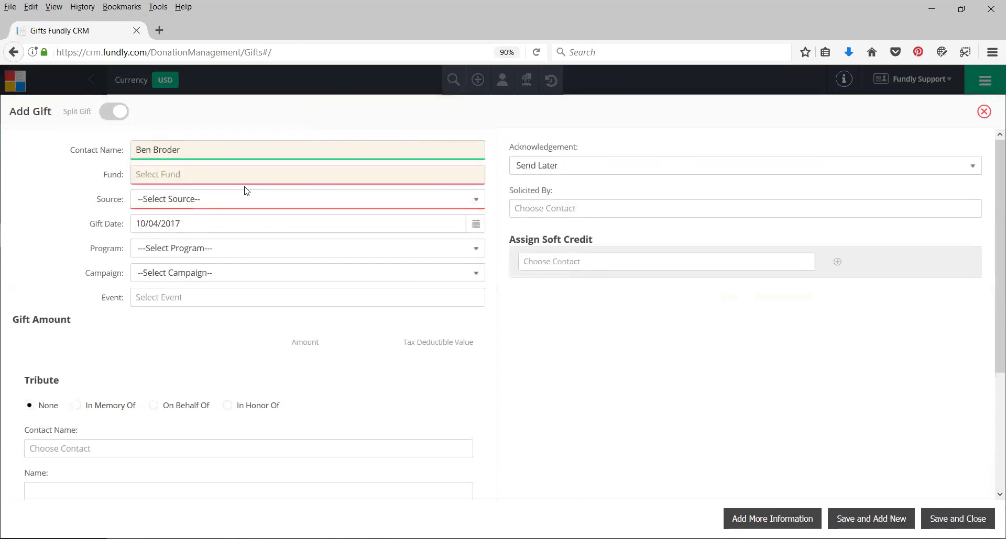
Set the fund to 2017 Annual Fund and the source to Mail - Mail
{"action": "left_click", "coordinate": [182, 174]}
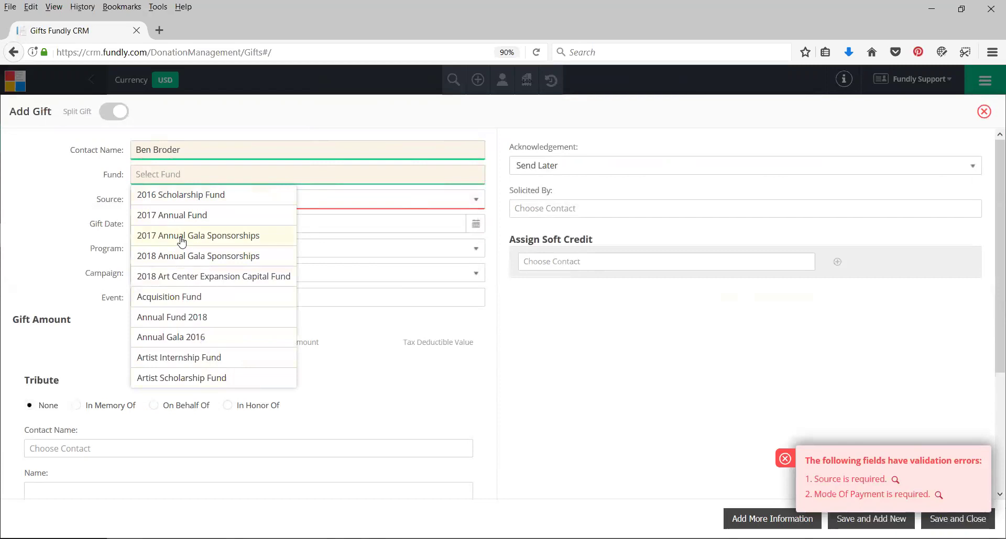
{"action": "type", "text": "f"}
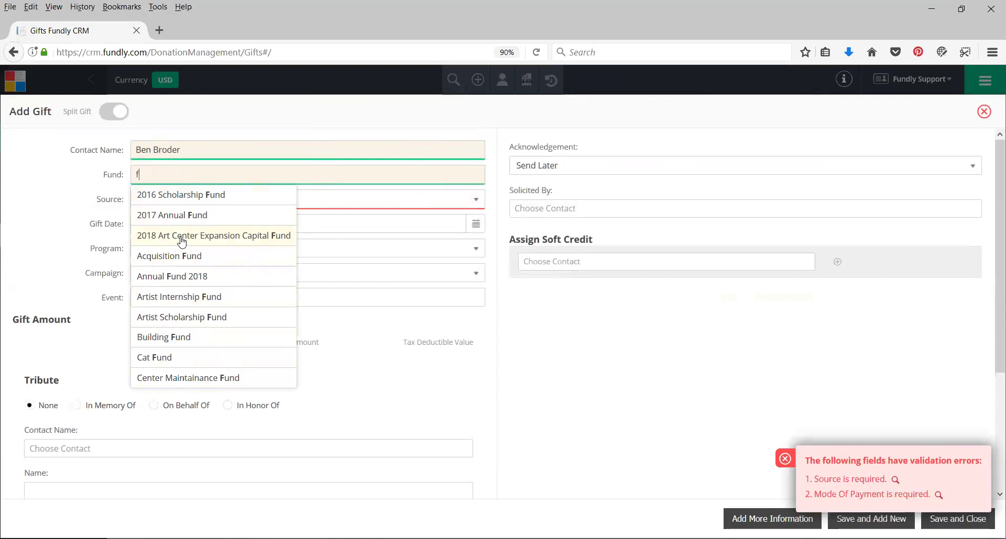
{"action": "left_click", "coordinate": [185, 217]}
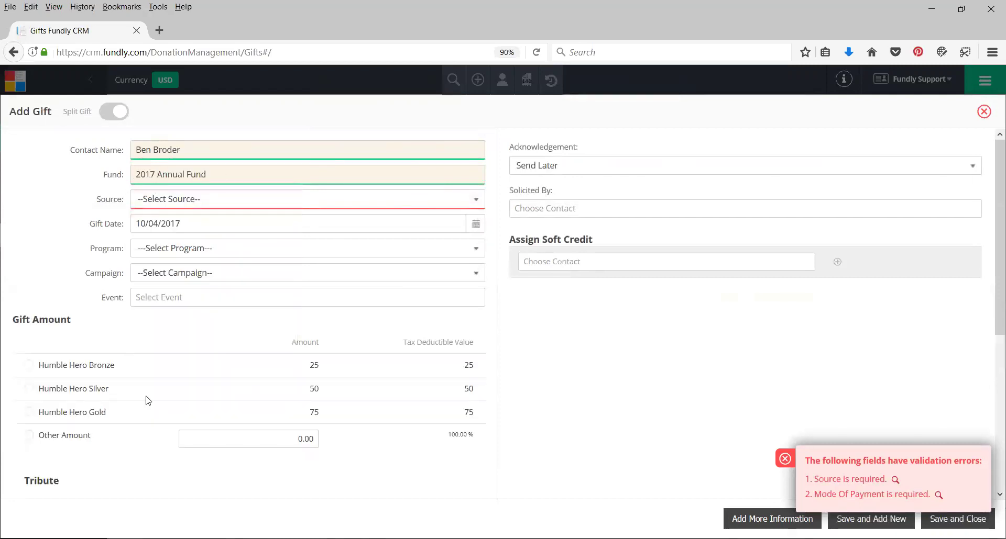
{"action": "left_click", "coordinate": [155, 198]}
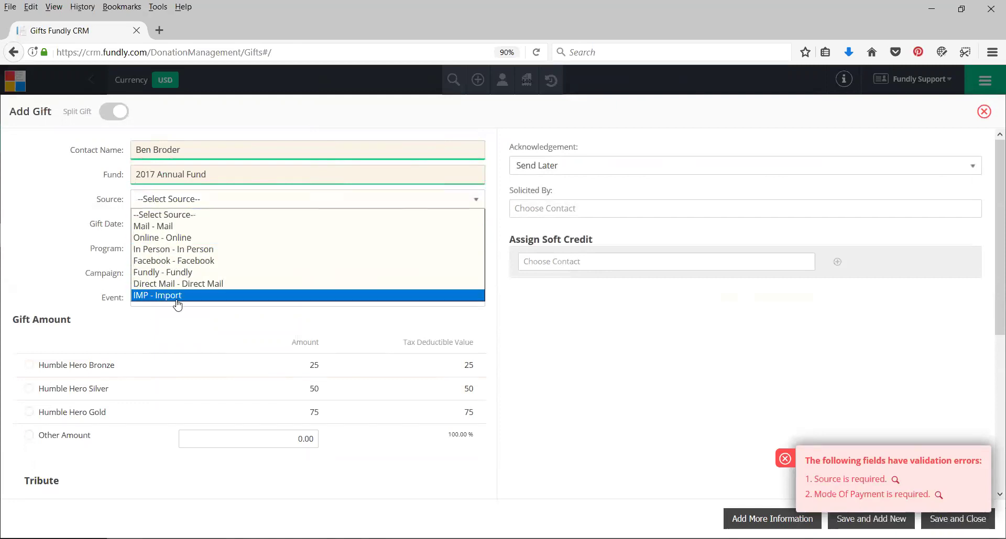
{"action": "left_click", "coordinate": [158, 226]}
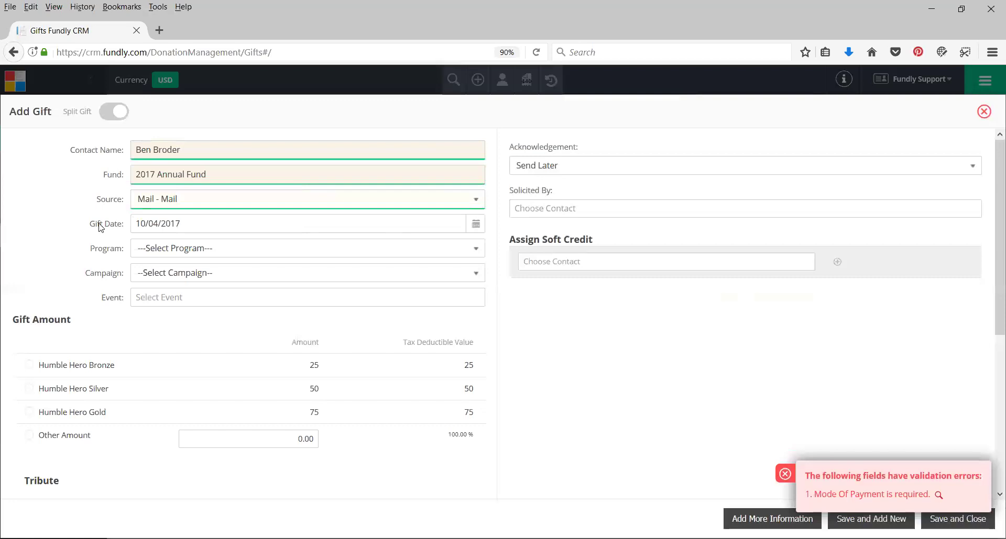
Check the empty Mode Of Payment field, then close the validation-errors toast
{"action": "scroll", "coordinate": [113, 230], "scroll_direction": "down", "scroll_amount": 4}
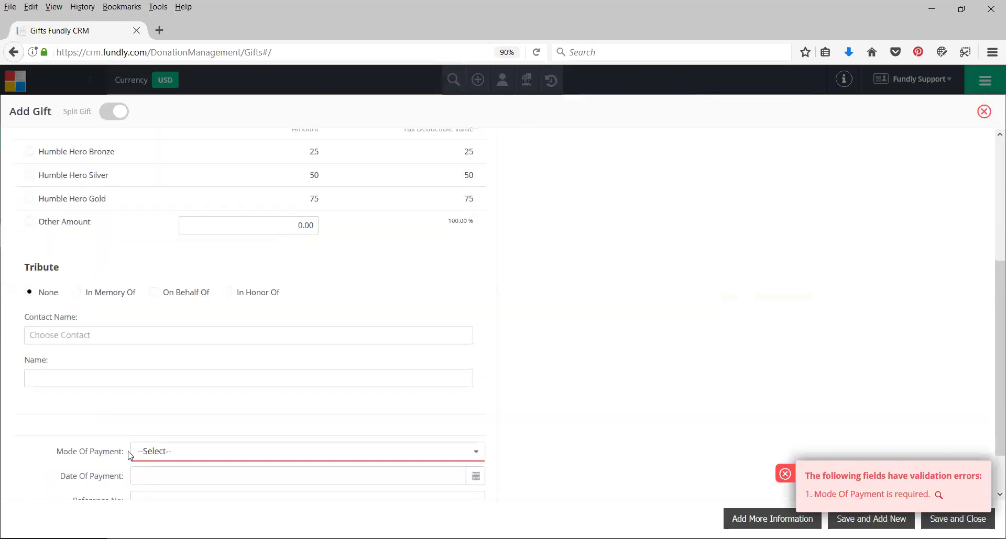
{"action": "scroll", "coordinate": [161, 476], "scroll_direction": "down", "scroll_amount": 1}
{"action": "scroll", "coordinate": [197, 384], "scroll_direction": "up", "scroll_amount": 5}
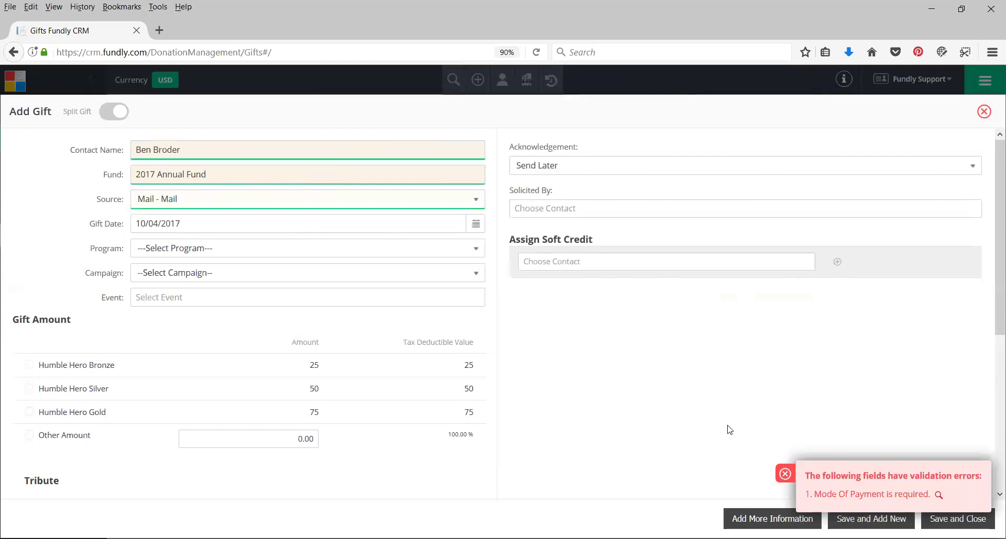
{"action": "left_click", "coordinate": [784, 474]}
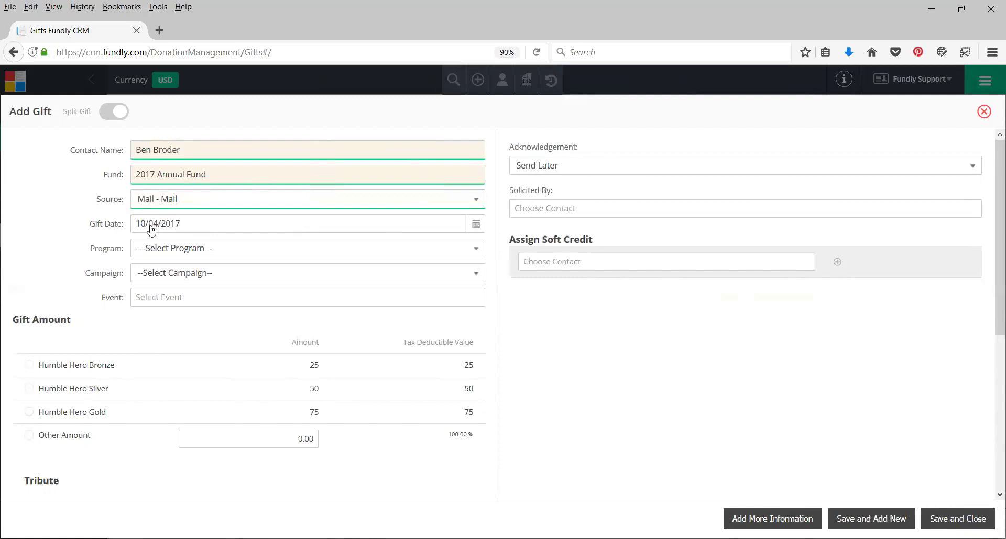
{"action": "left_click", "coordinate": [176, 254]}
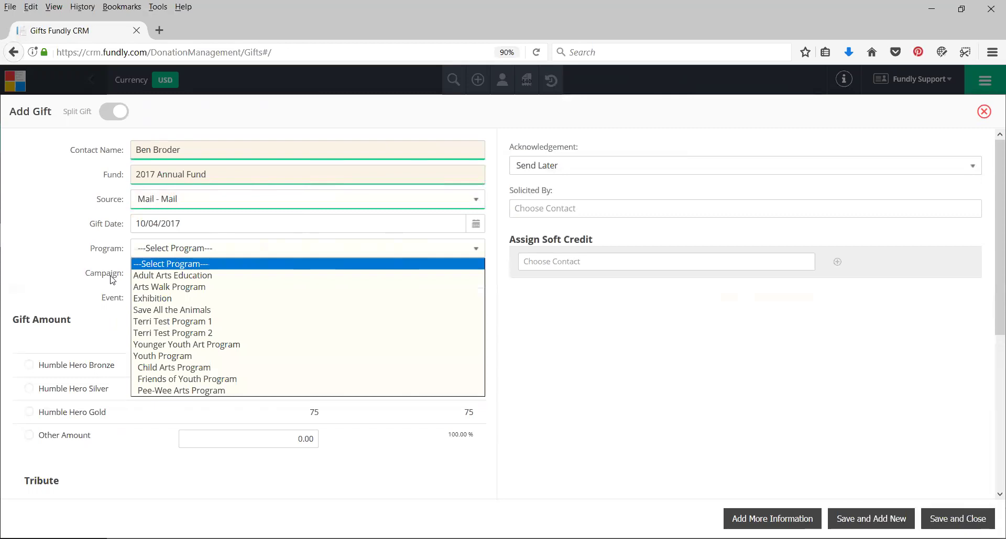
{"action": "left_click", "coordinate": [135, 208]}
{"action": "left_click", "coordinate": [74, 269]}
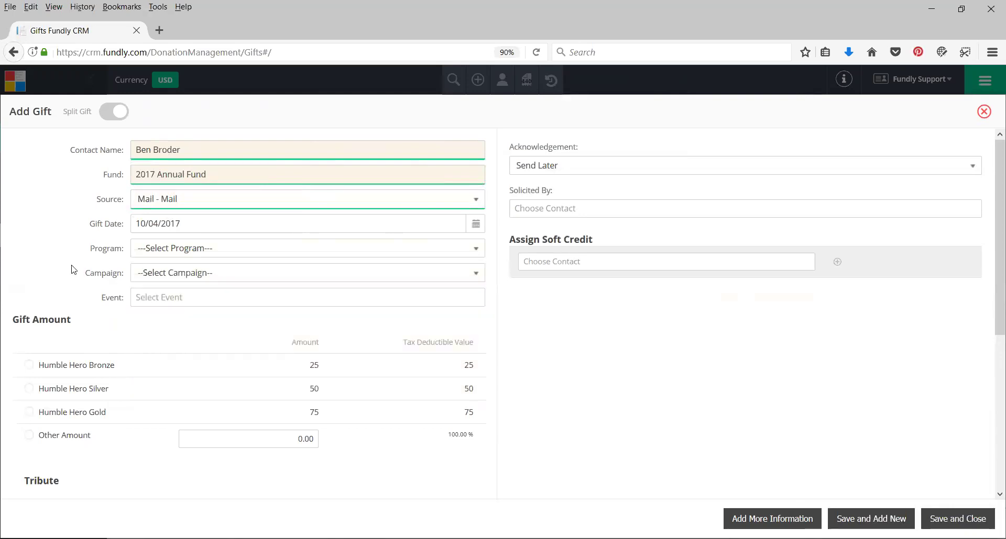
{"action": "left_click", "coordinate": [149, 278]}
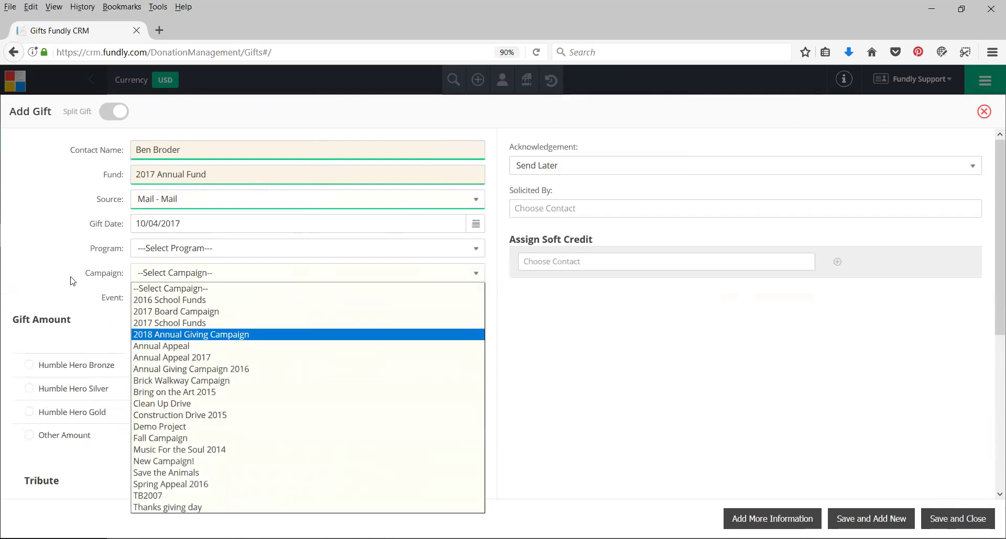
{"action": "left_click", "coordinate": [48, 281]}
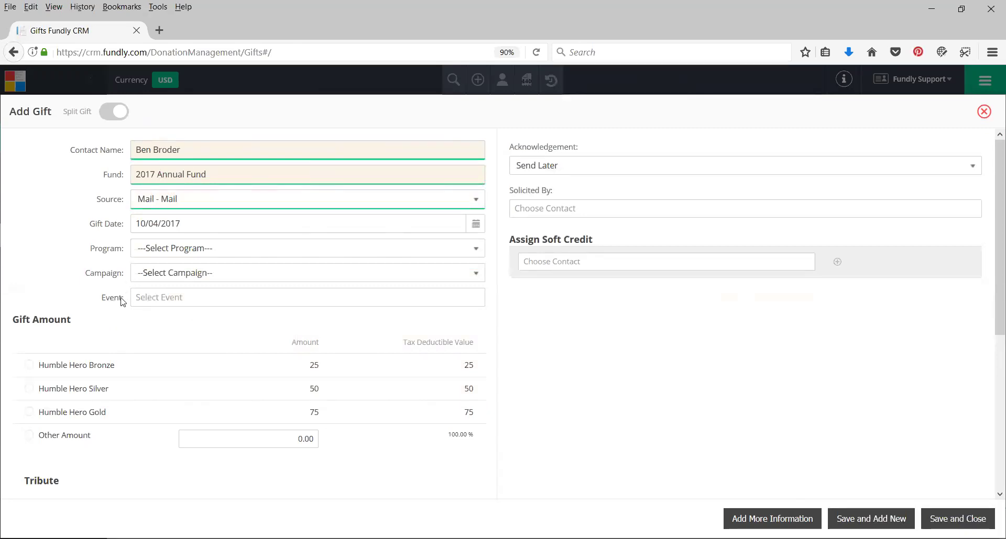
{"action": "left_click", "coordinate": [175, 301]}
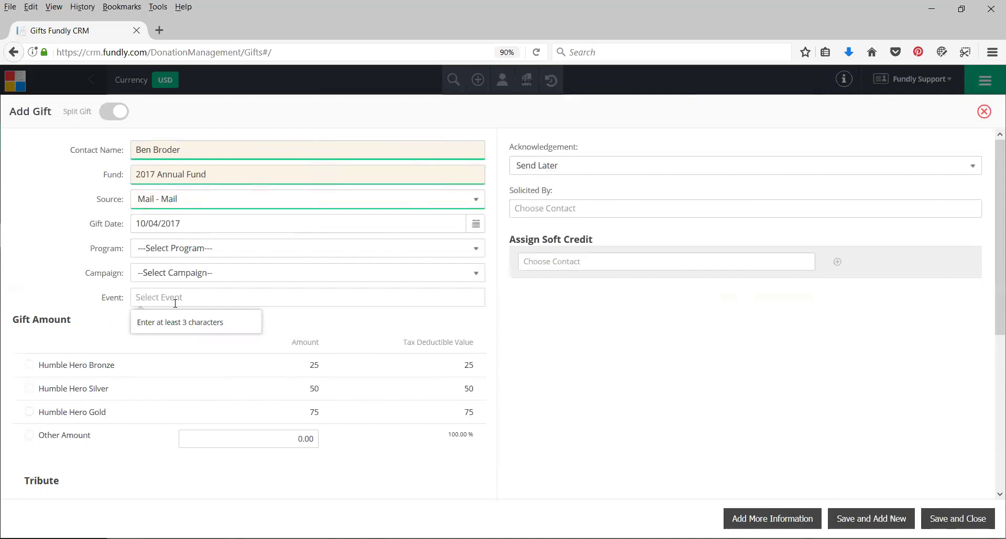
{"action": "left_click", "coordinate": [94, 314]}
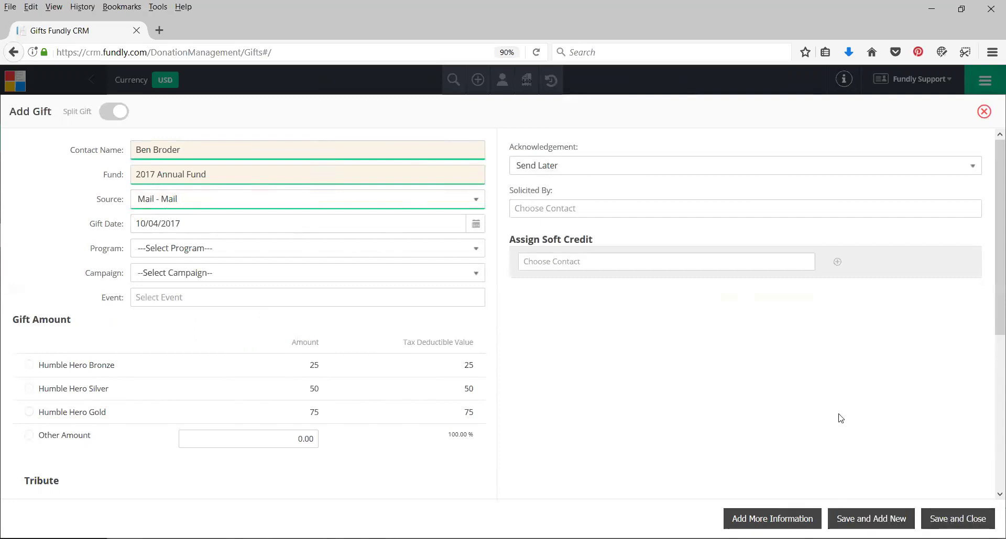
{"action": "left_click", "coordinate": [104, 296]}
Select the Humble Hero Bronze gift amount of 25.00
{"action": "scroll", "coordinate": [126, 338], "scroll_direction": "down", "scroll_amount": 1}
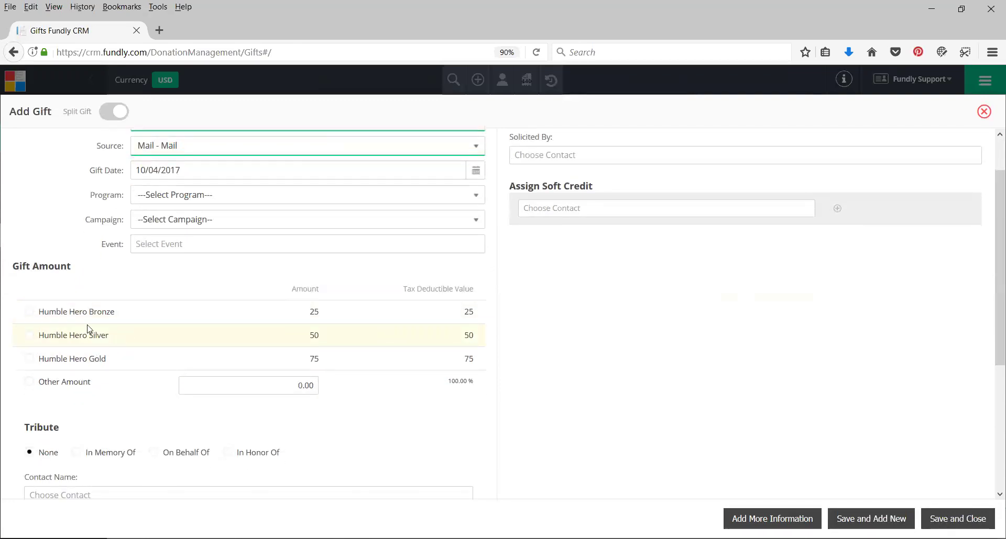
{"action": "left_click", "coordinate": [61, 314]}
{"action": "scroll", "coordinate": [167, 345], "scroll_direction": "down", "scroll_amount": 3}
{"action": "left_click", "coordinate": [207, 343]}
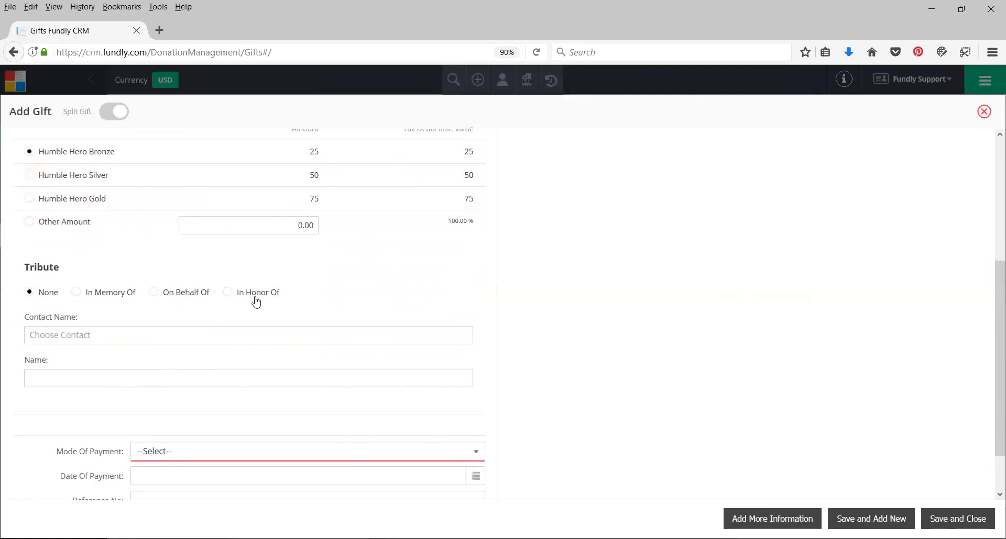
{"action": "left_click", "coordinate": [248, 336]}
Set the tribute type to In Honor Of and move to the honoree's Name field
{"action": "left_click", "coordinate": [93, 292]}
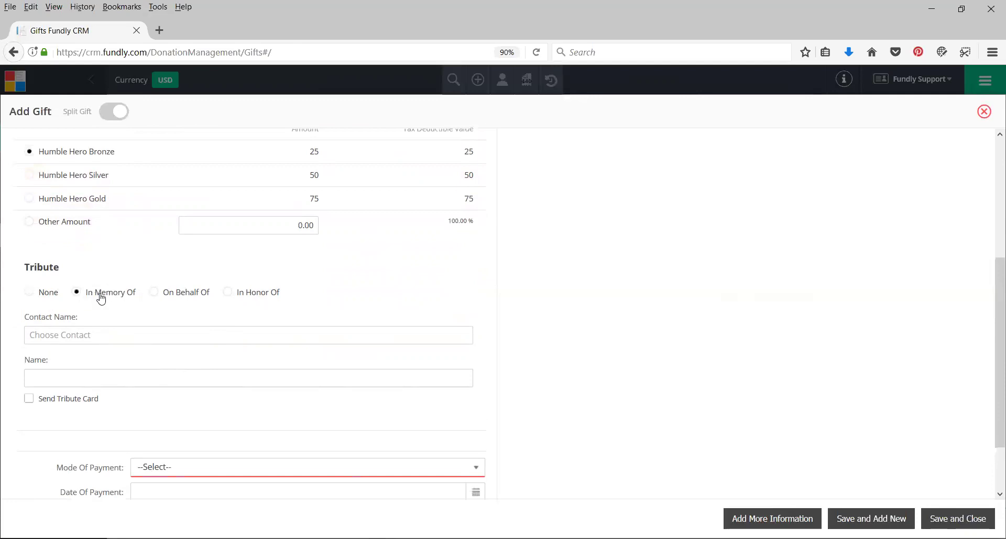
{"action": "left_click", "coordinate": [180, 293]}
{"action": "left_click", "coordinate": [259, 298]}
{"action": "left_click", "coordinate": [32, 335]}
{"action": "left_click", "coordinate": [32, 335]}
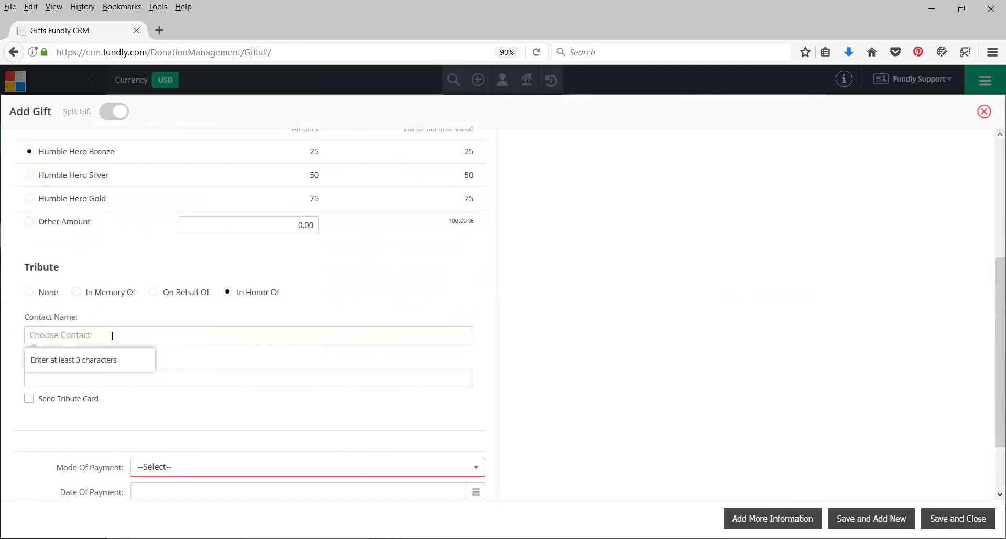
{"action": "left_click", "coordinate": [139, 318]}
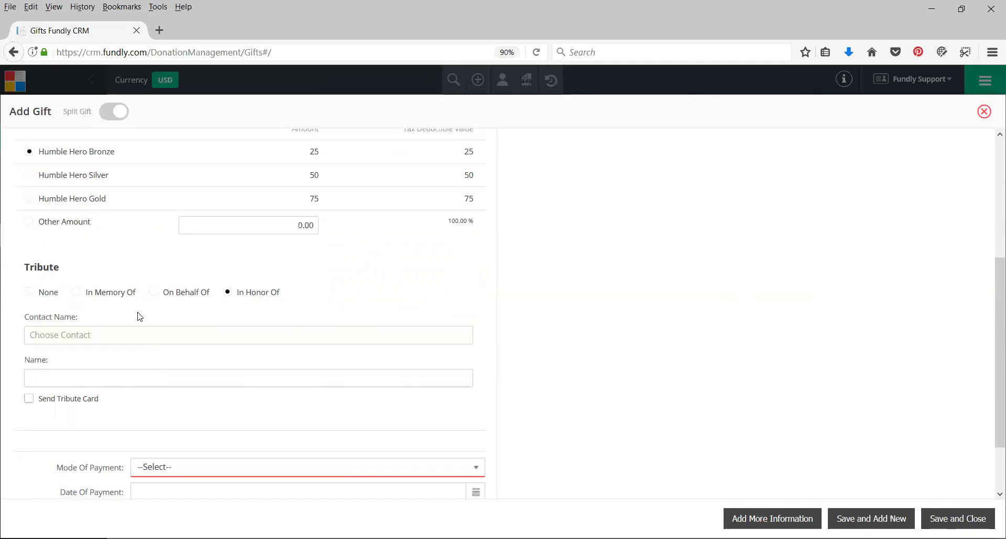
{"action": "left_click", "coordinate": [72, 344]}
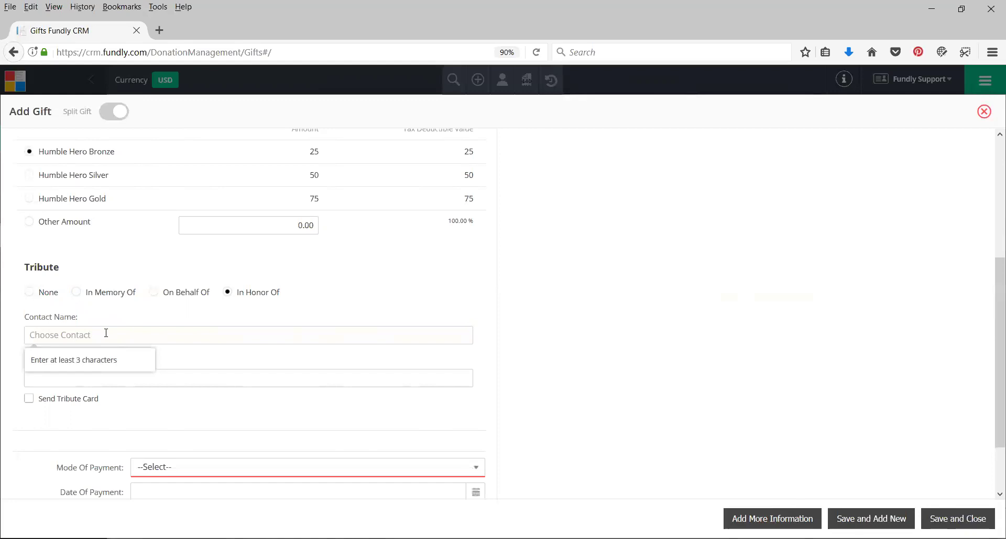
{"action": "left_click", "coordinate": [104, 315]}
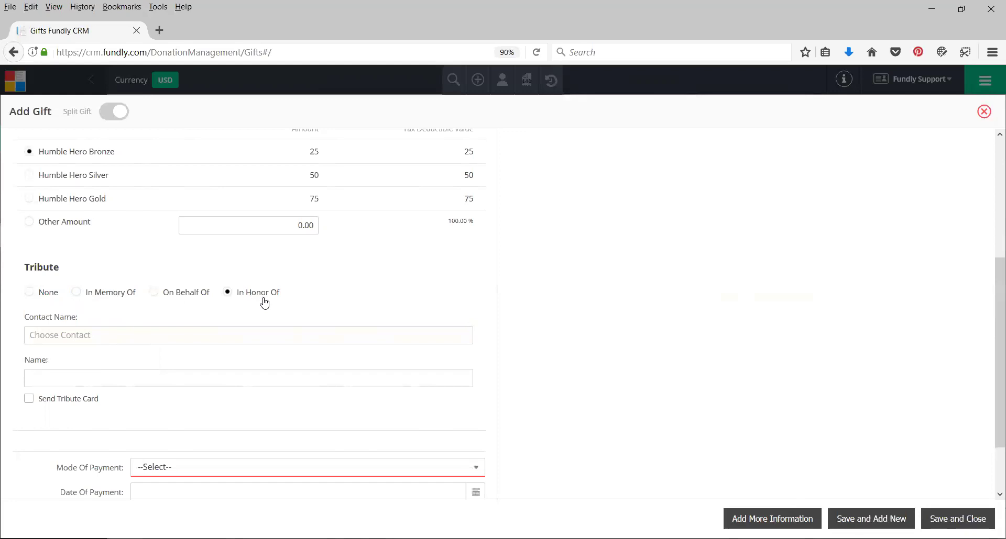
{"action": "left_click", "coordinate": [142, 376]}
Enter the honoree's name, tick Send Tribute Card, and try choosing a card recipient
{"action": "type", "text": "Amy"}
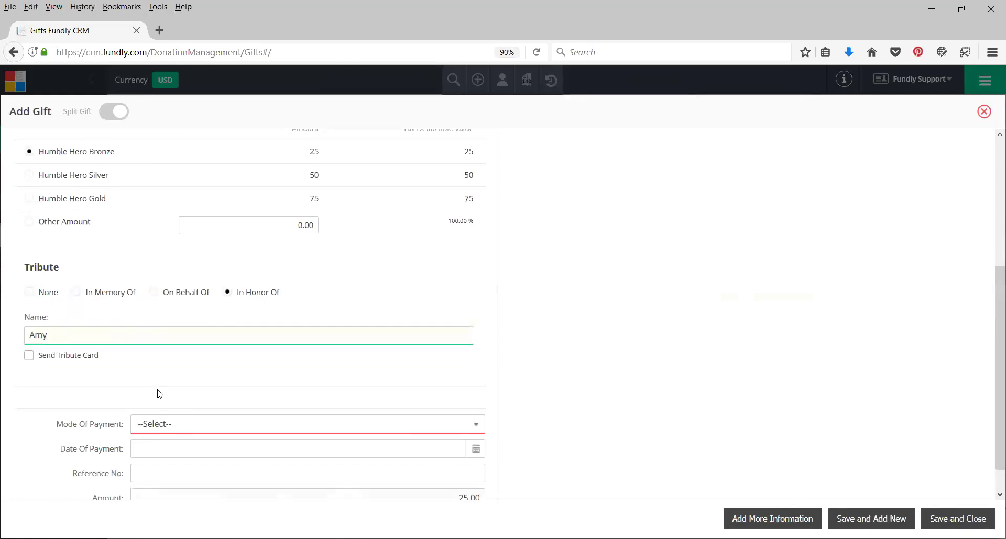
{"action": "type", "text": " Baggins"}
{"action": "left_click", "coordinate": [65, 356]}
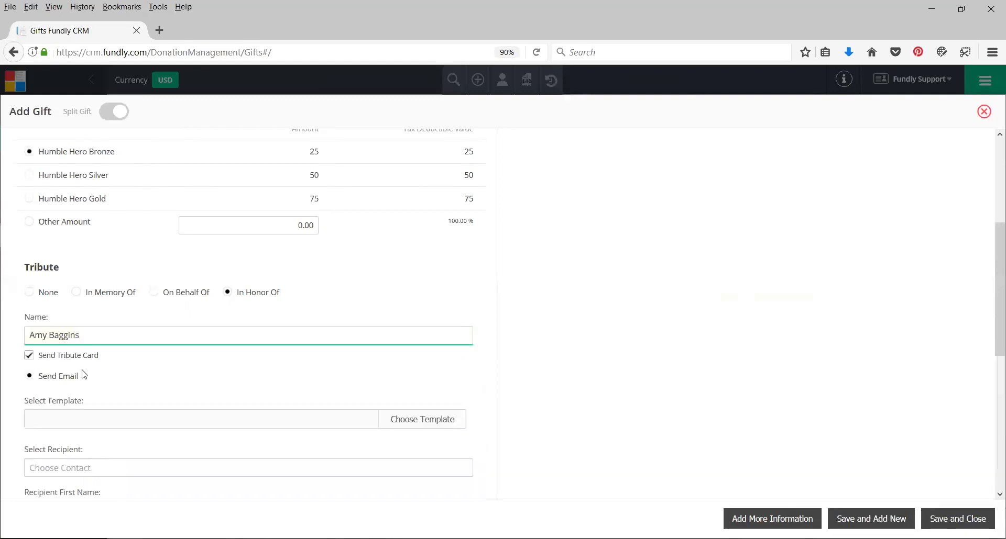
{"action": "scroll", "coordinate": [84, 375], "scroll_direction": "down", "scroll_amount": 2}
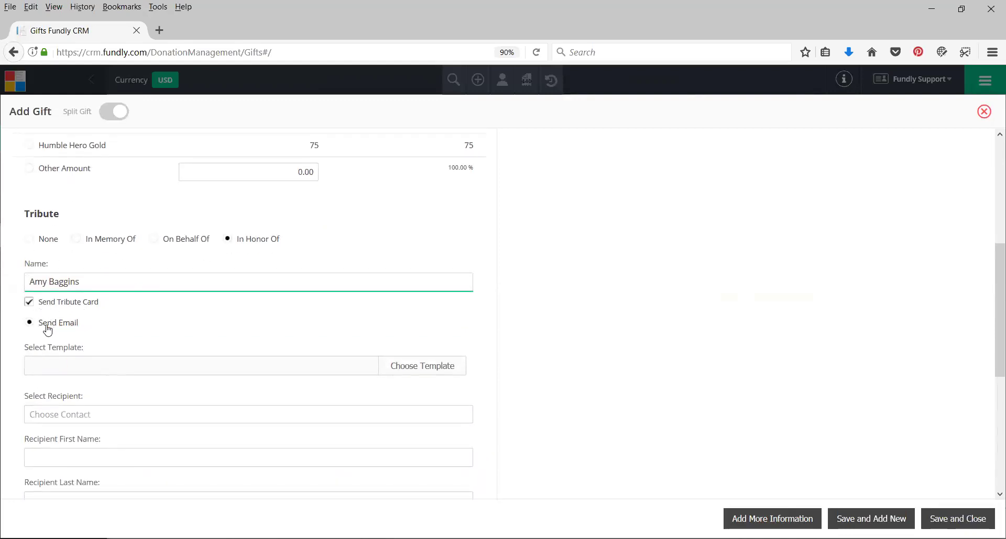
{"action": "scroll", "coordinate": [64, 276], "scroll_direction": "down", "scroll_amount": 2}
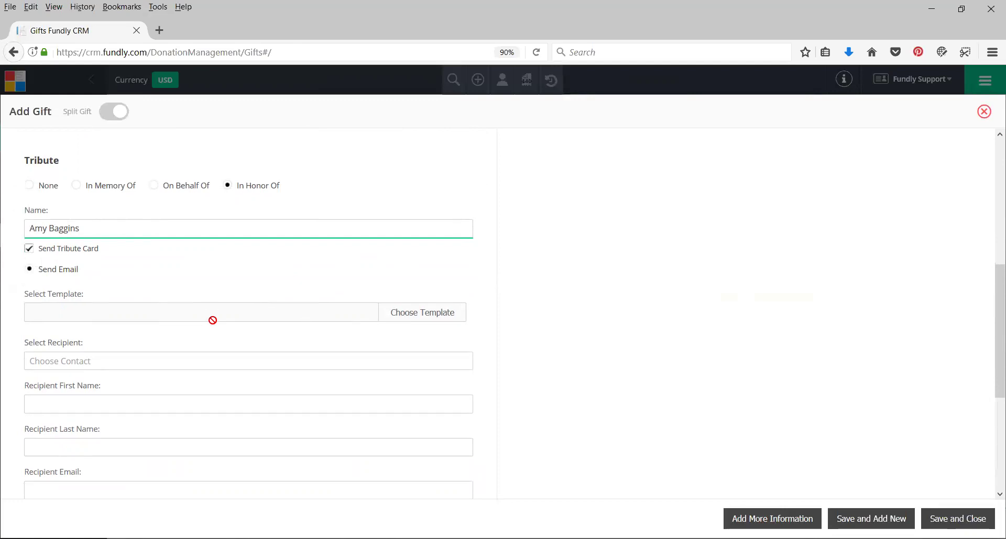
{"action": "left_click", "coordinate": [56, 363]}
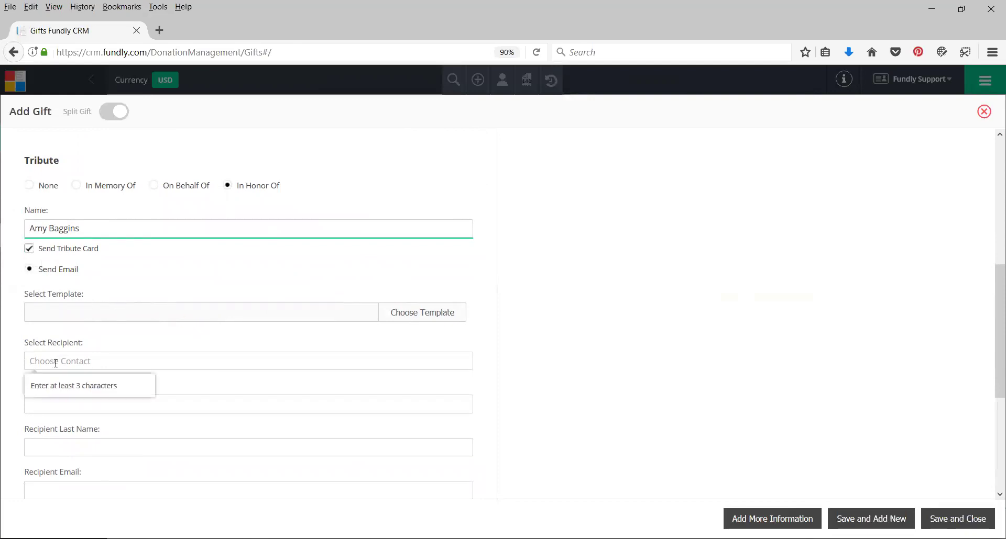
{"action": "left_click", "coordinate": [78, 361]}
{"action": "left_click", "coordinate": [34, 363]}
{"action": "scroll", "coordinate": [108, 359], "scroll_direction": "down", "scroll_amount": 1}
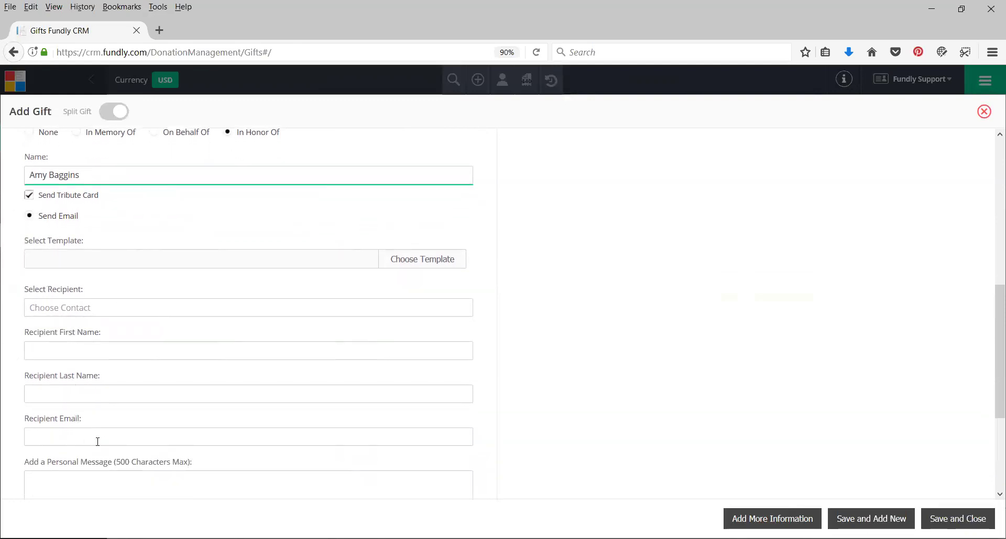
{"action": "scroll", "coordinate": [98, 442], "scroll_direction": "down", "scroll_amount": 1}
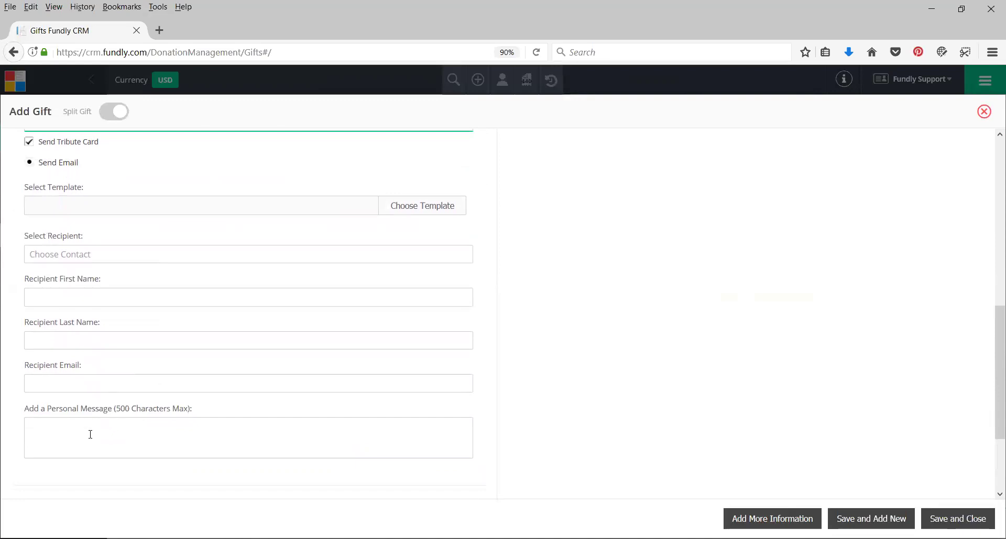
{"action": "left_click", "coordinate": [107, 254]}
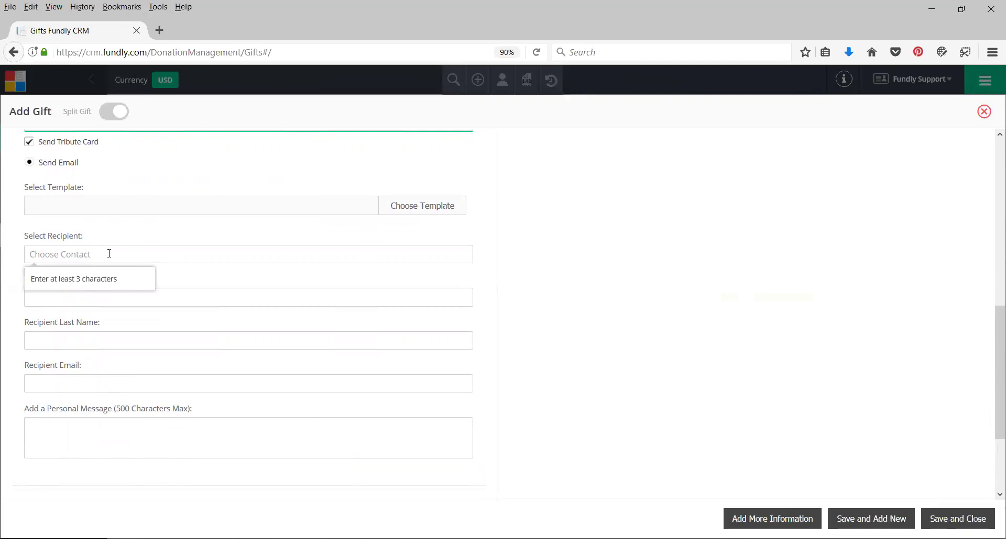
{"action": "left_click", "coordinate": [16, 304]}
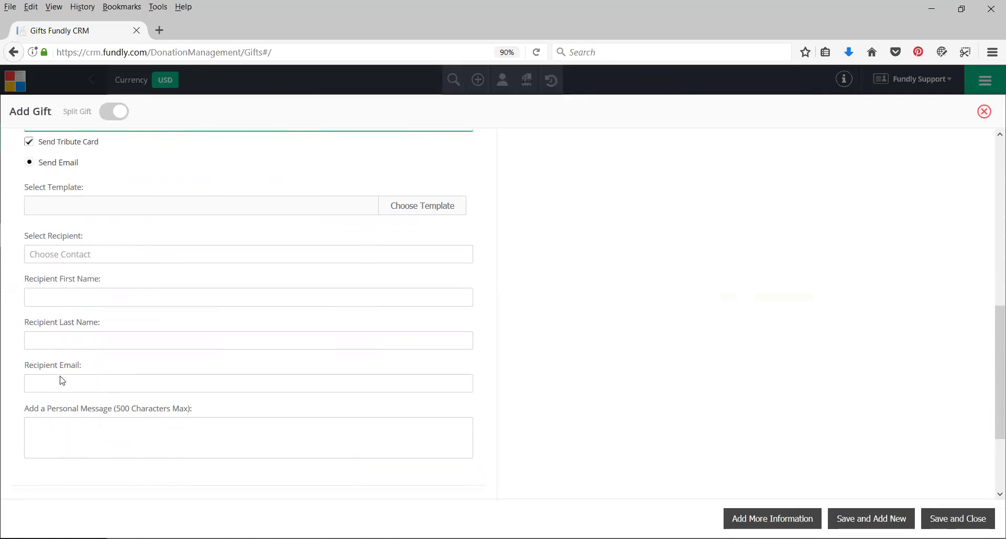
{"action": "scroll", "coordinate": [63, 382], "scroll_direction": "down", "scroll_amount": 1}
{"action": "scroll", "coordinate": [64, 381], "scroll_direction": "down", "scroll_amount": 2}
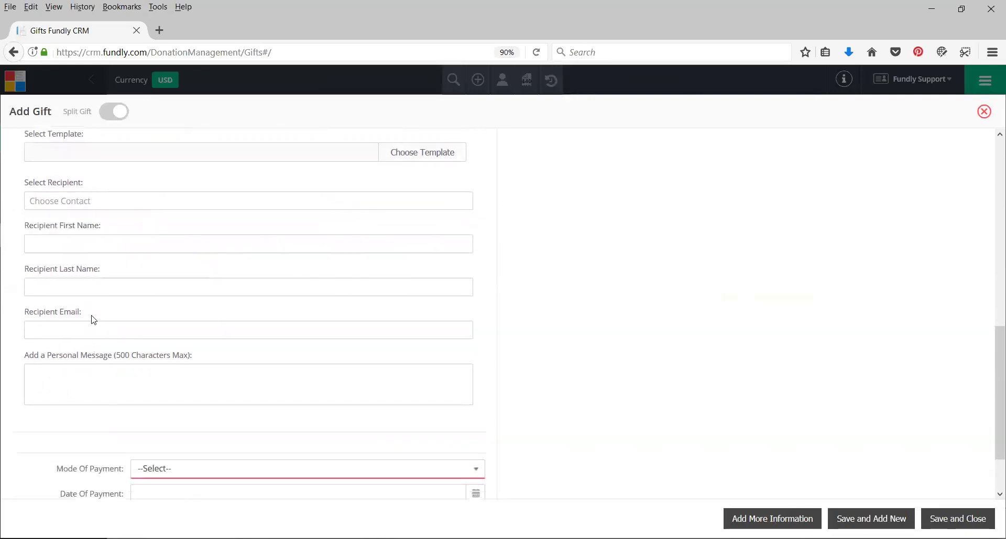
{"action": "scroll", "coordinate": [128, 321], "scroll_direction": "up", "scroll_amount": 5}
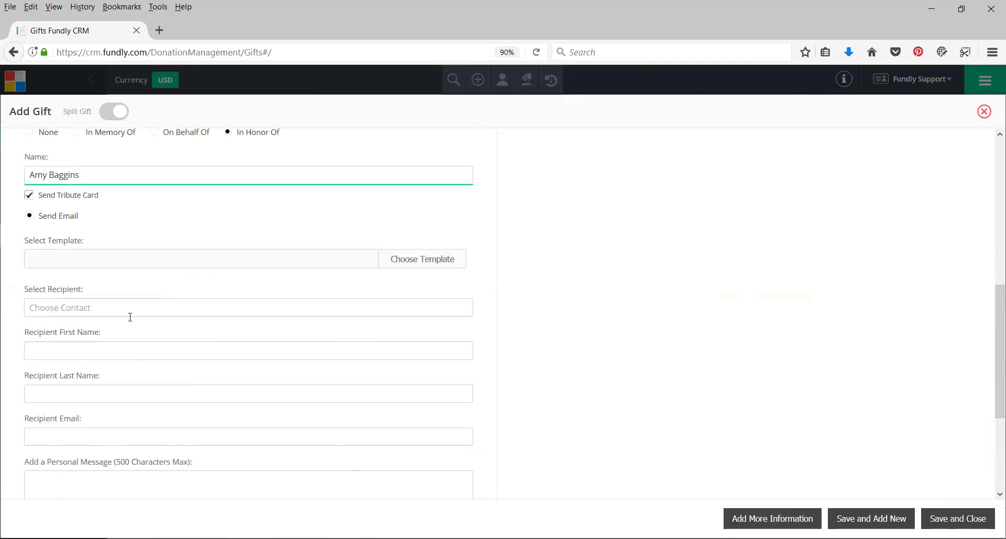
Switch Tribute back to None and clear the honoree name
{"action": "left_click", "coordinate": [43, 239]}
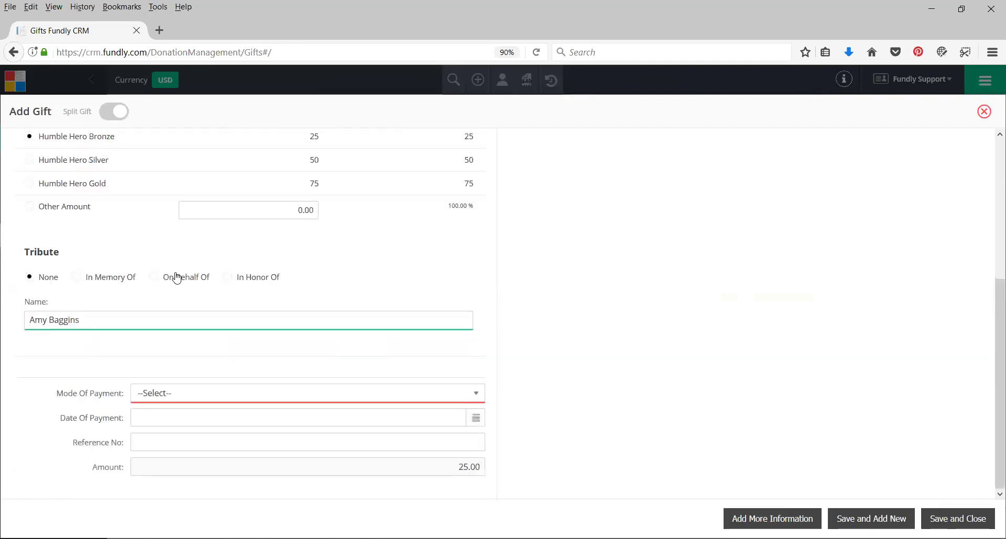
{"action": "triple_click", "coordinate": [93, 316]}
{"action": "key", "text": "BackSpace"}
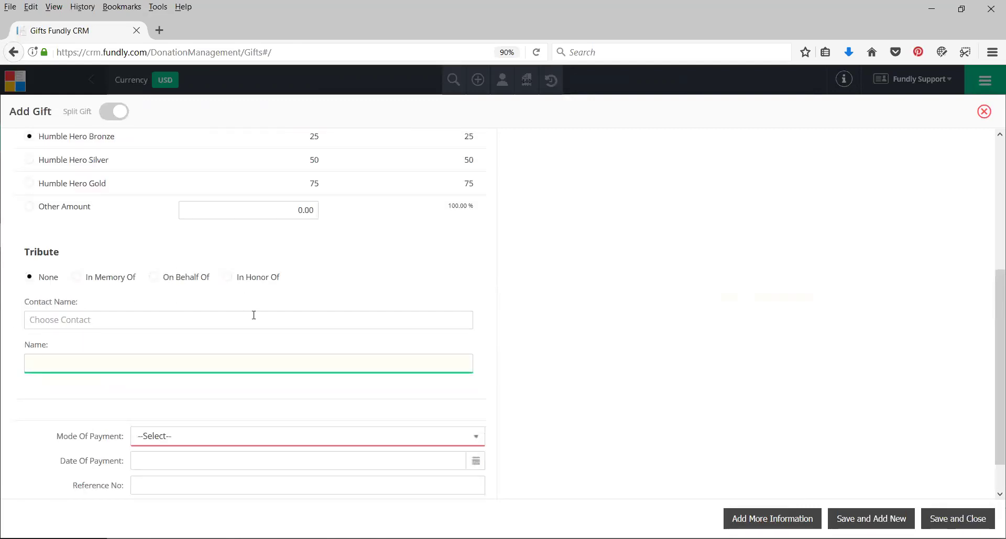
{"action": "scroll", "coordinate": [668, 201], "scroll_direction": "up", "scroll_amount": 5}
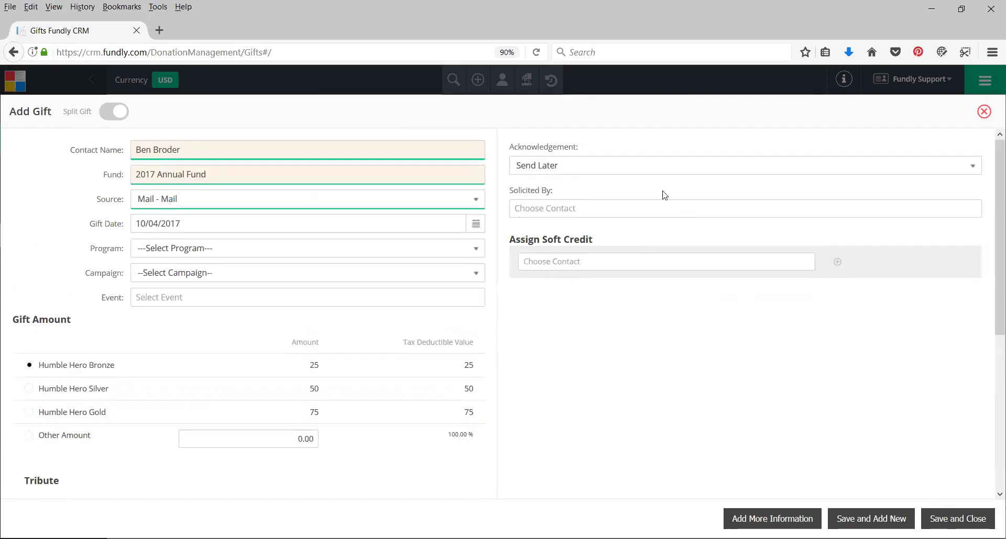
{"action": "left_click", "coordinate": [550, 168]}
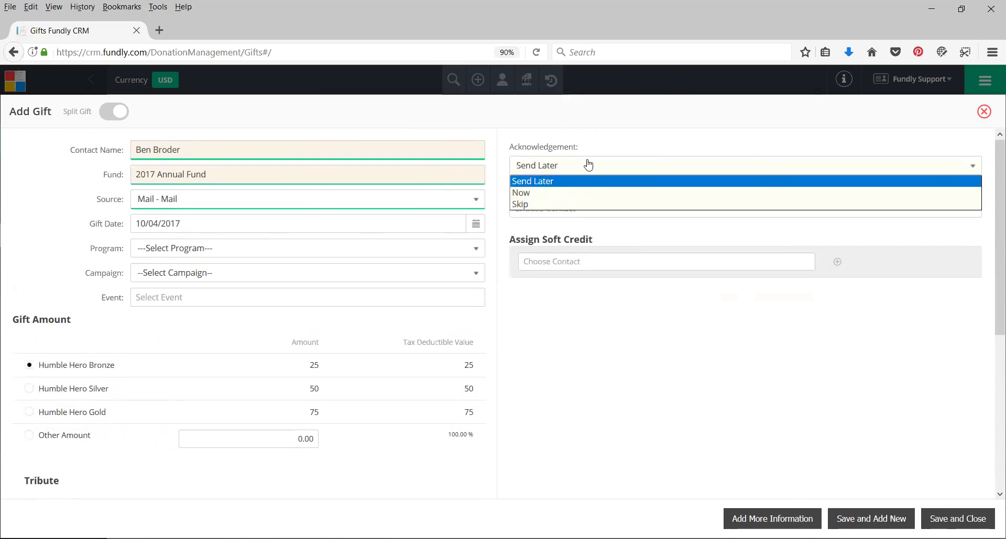
{"action": "left_click", "coordinate": [607, 140]}
{"action": "left_click", "coordinate": [547, 208]}
{"action": "left_click", "coordinate": [546, 206]}
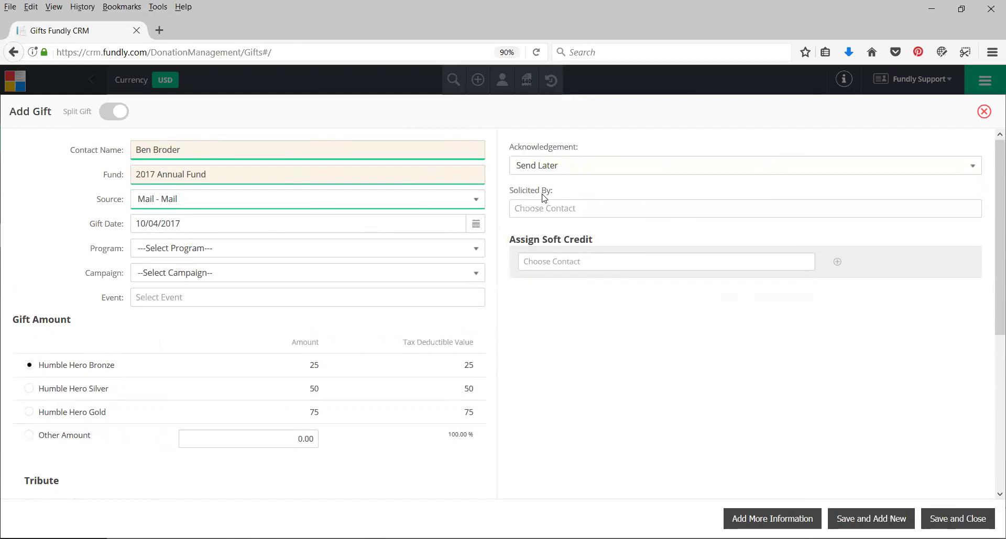
{"action": "left_click", "coordinate": [519, 208]}
{"action": "left_click", "coordinate": [511, 210]}
{"action": "left_click", "coordinate": [142, 153]}
{"action": "left_click", "coordinate": [512, 203]}
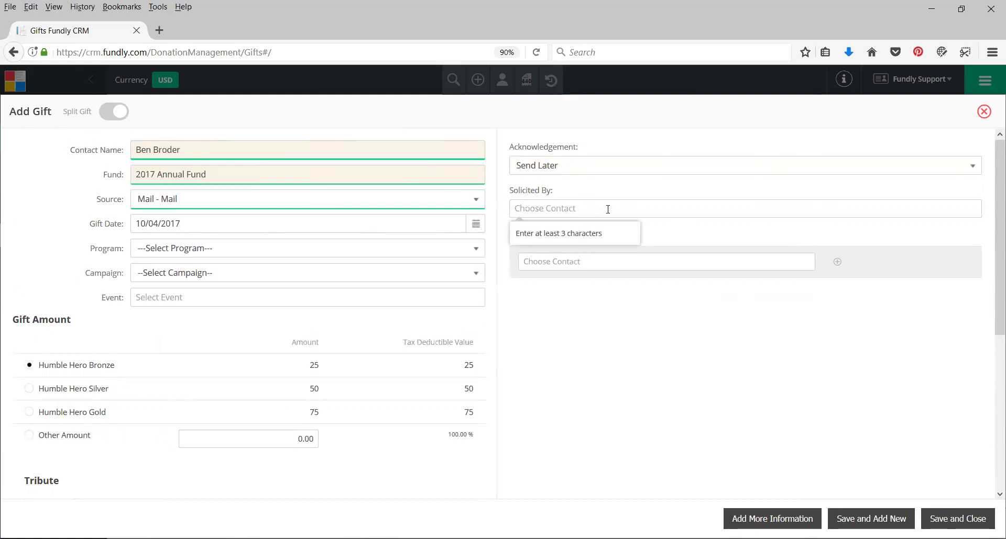
{"action": "left_click", "coordinate": [502, 219]}
{"action": "left_click", "coordinate": [571, 204]}
{"action": "key", "text": "Tab"}
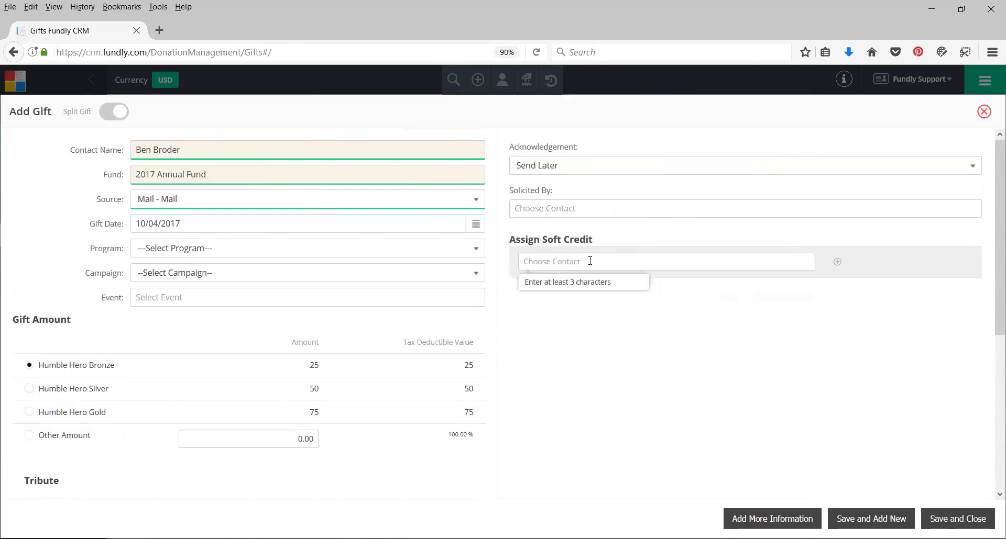
{"action": "left_click", "coordinate": [165, 152]}
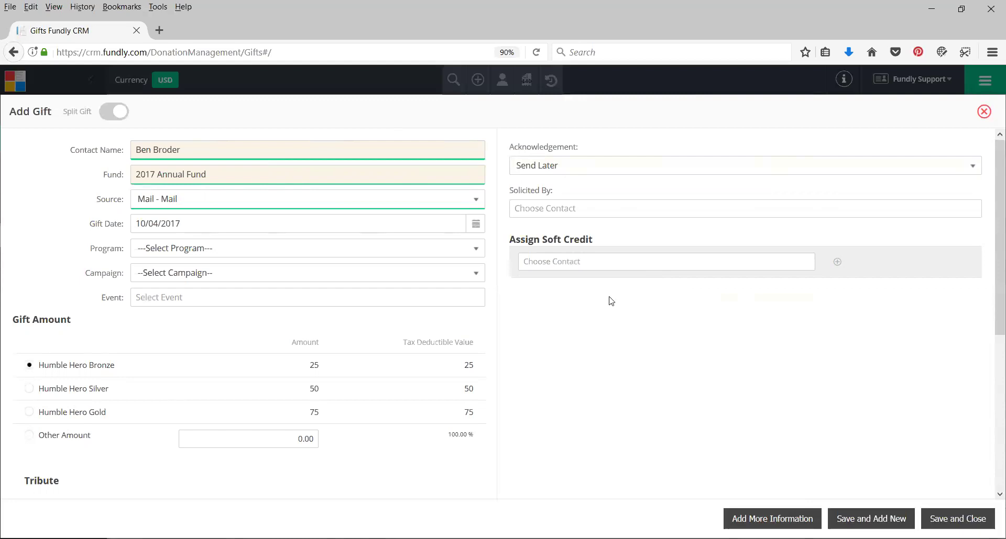
{"action": "left_click", "coordinate": [173, 144]}
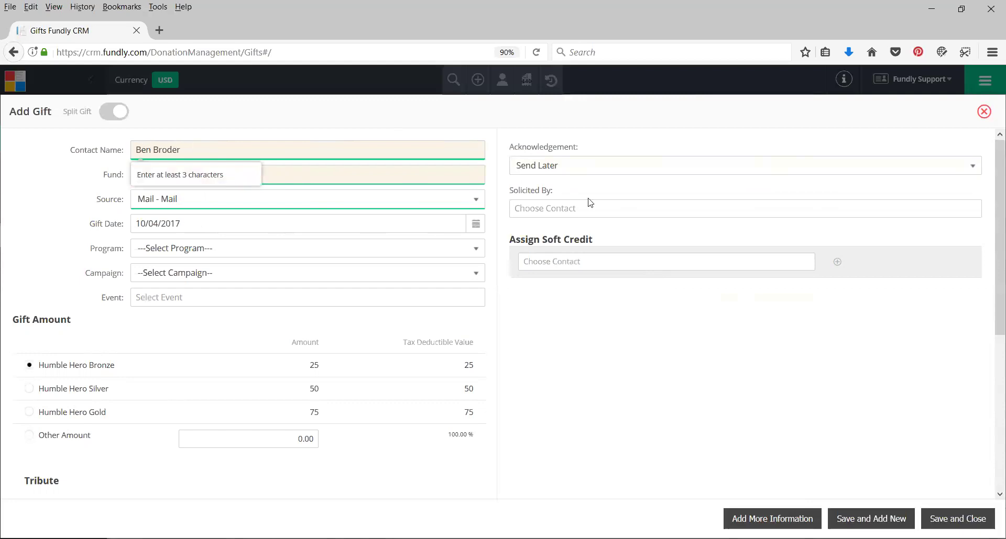
{"action": "left_click", "coordinate": [579, 263]}
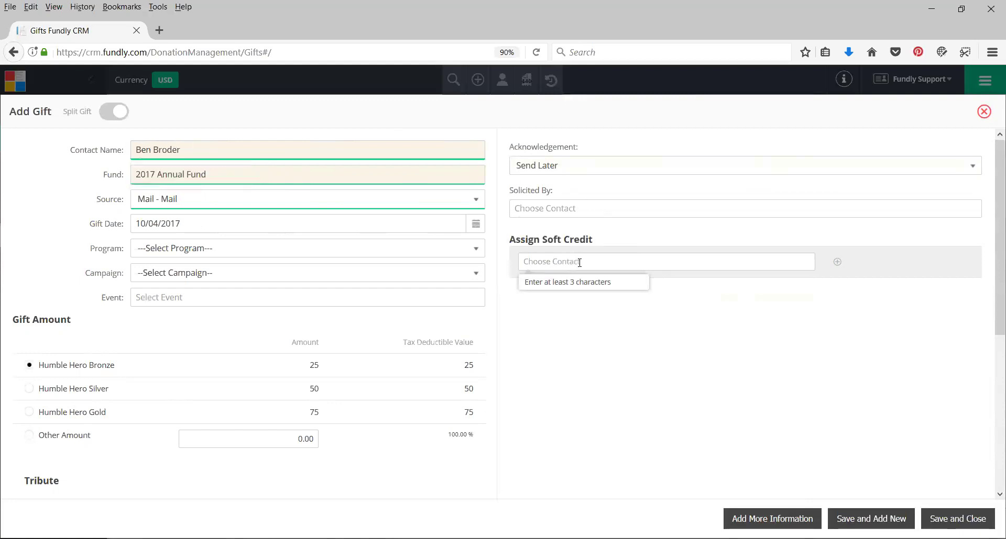
{"action": "left_click", "coordinate": [181, 149]}
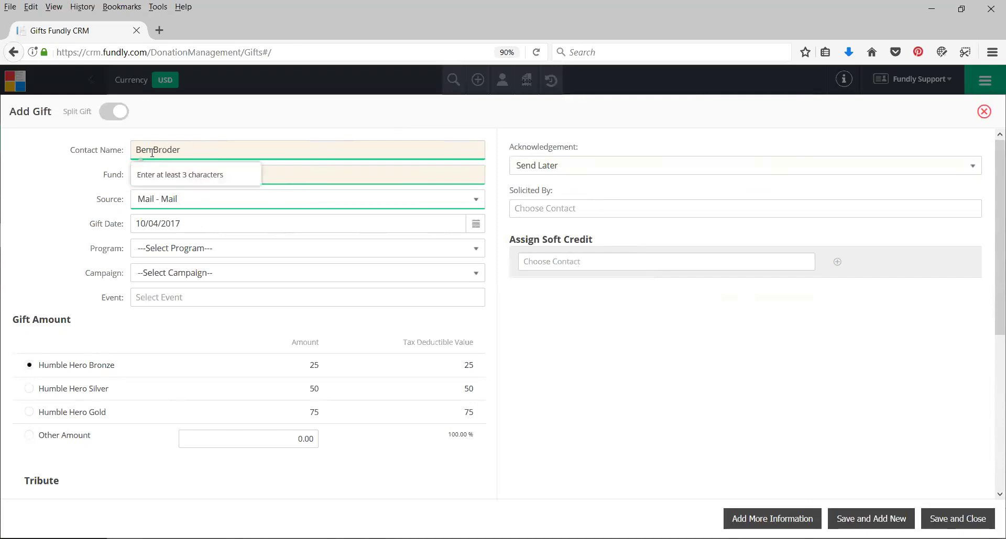
{"action": "left_click", "coordinate": [575, 209]}
{"action": "left_click", "coordinate": [582, 260]}
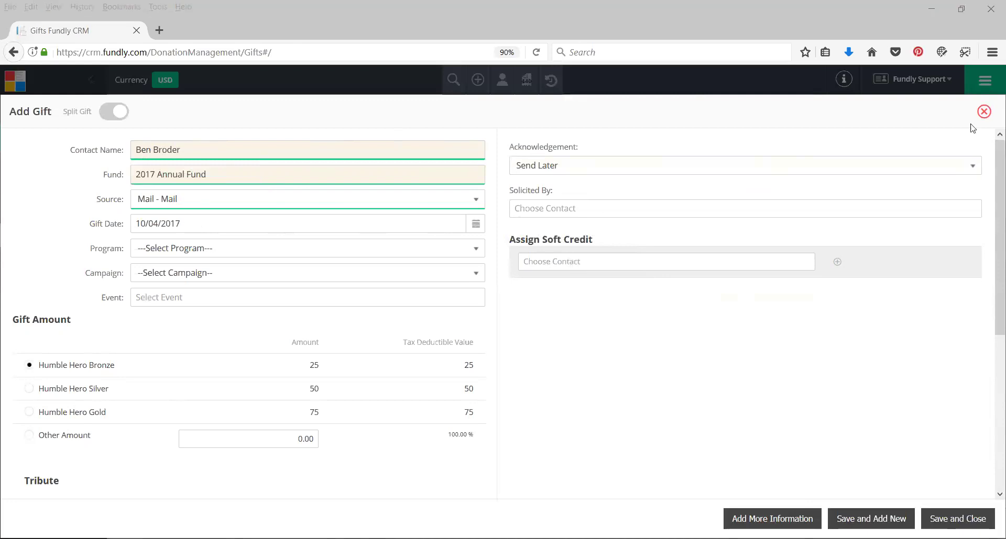
{"action": "left_click", "coordinate": [633, 268]}
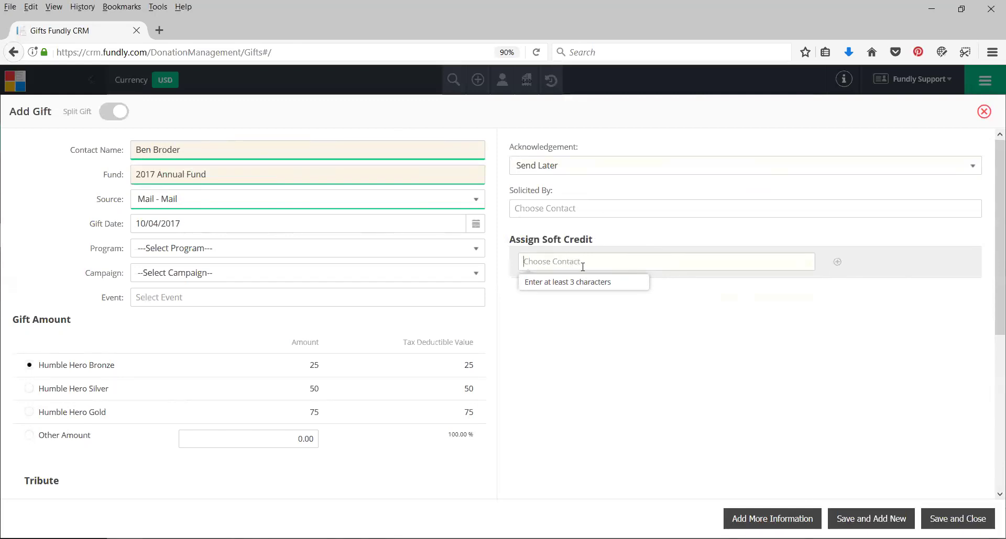
{"action": "type", "text": "Terr"}
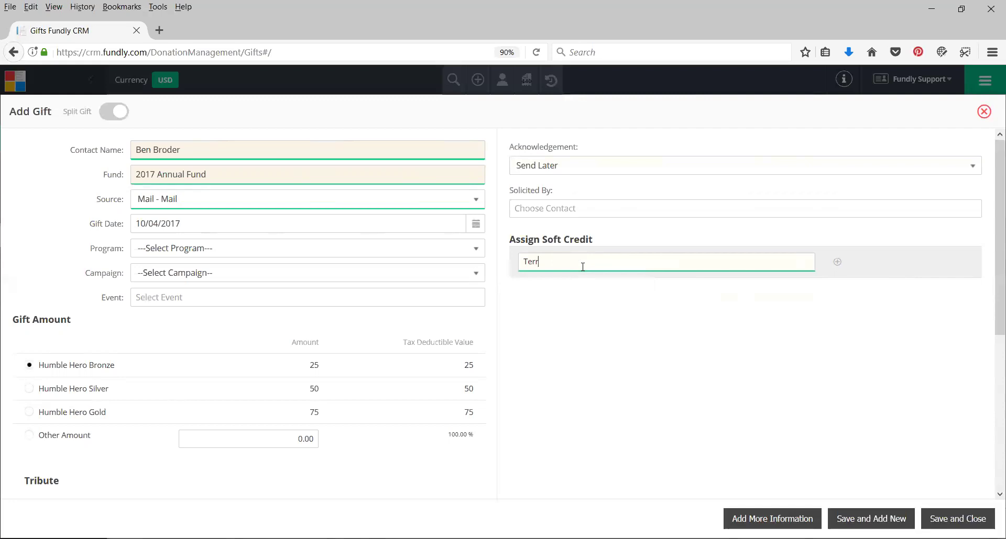
{"action": "type", "text": "i B"}
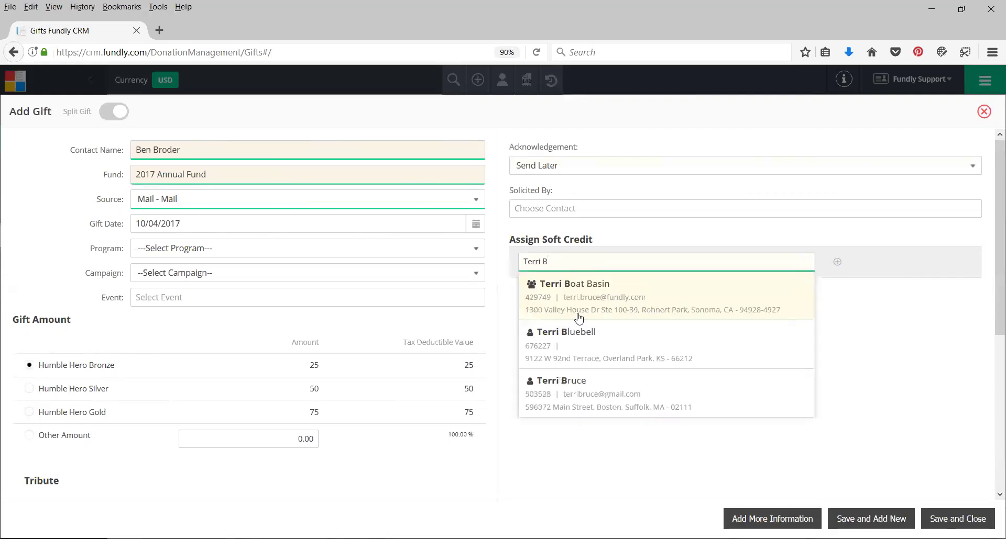
{"action": "left_click", "coordinate": [592, 383]}
{"action": "left_click", "coordinate": [837, 261]}
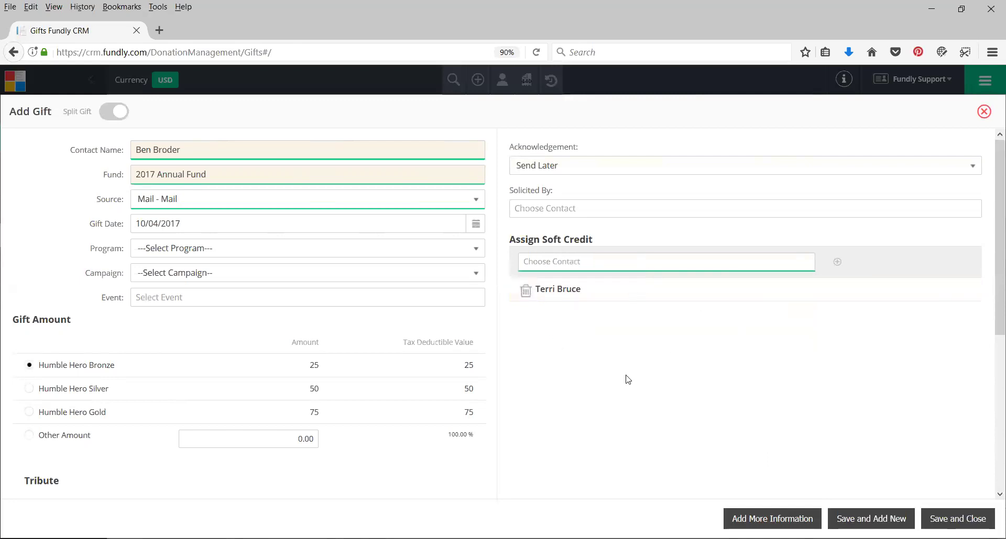
{"action": "left_click", "coordinate": [525, 294]}
{"action": "scroll", "coordinate": [539, 335], "scroll_direction": "down", "scroll_amount": 5}
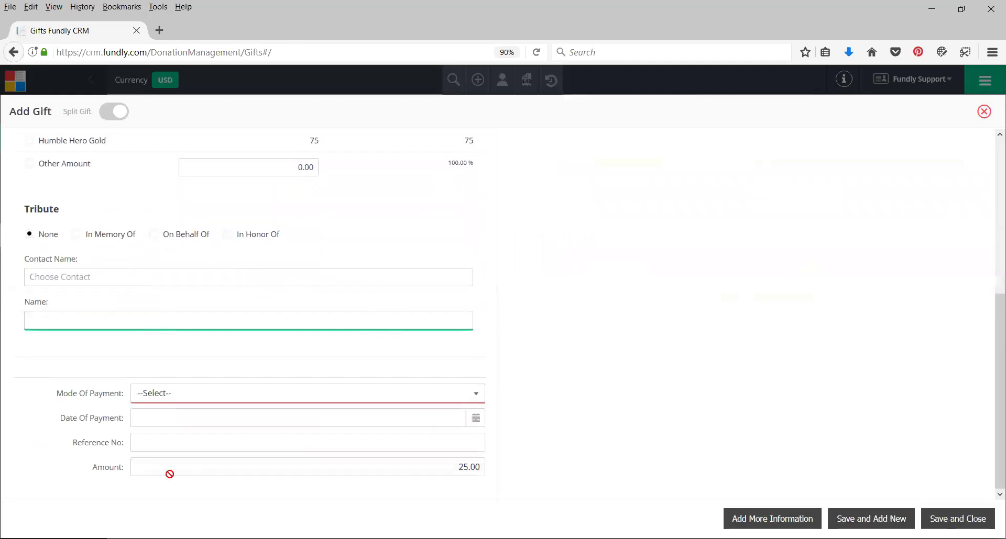
Set the payment to Check, dated 10/04/2017, with reference number 4567
{"action": "left_click", "coordinate": [198, 396]}
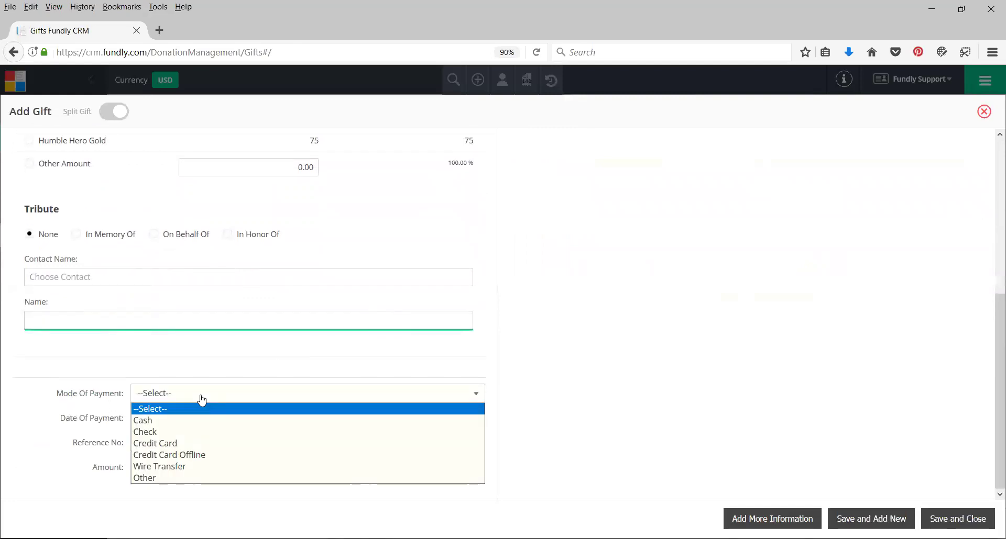
{"action": "left_click", "coordinate": [178, 433]}
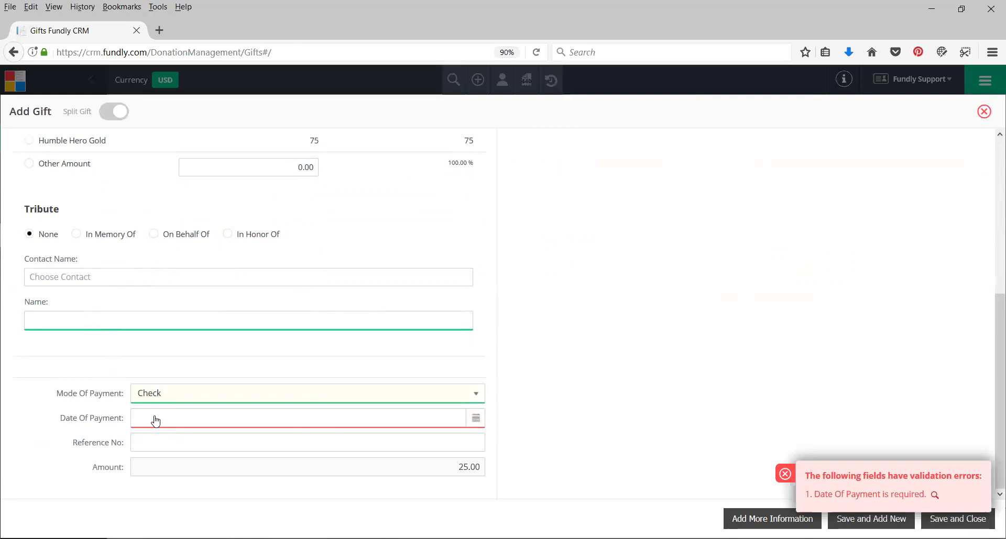
{"action": "left_click", "coordinate": [156, 424]}
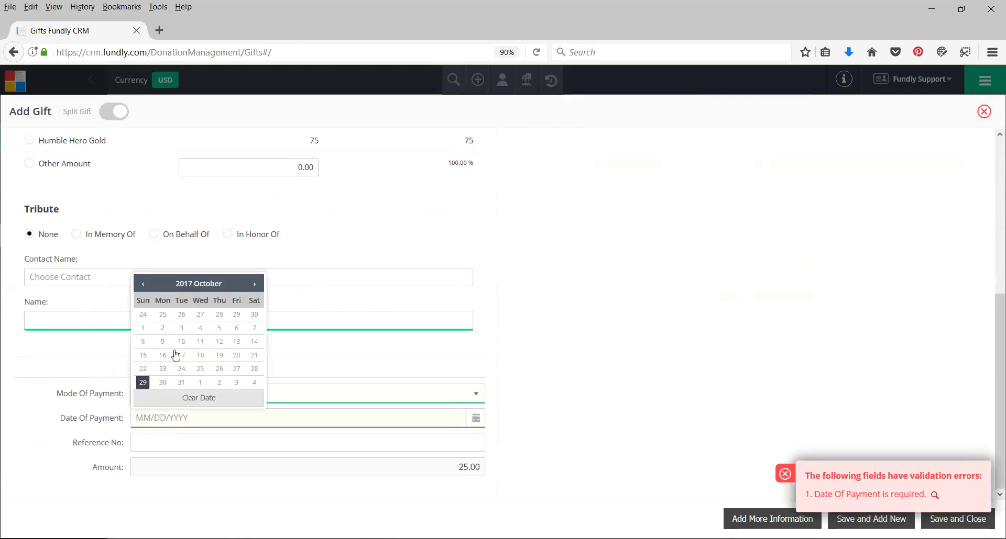
{"action": "left_click", "coordinate": [195, 328]}
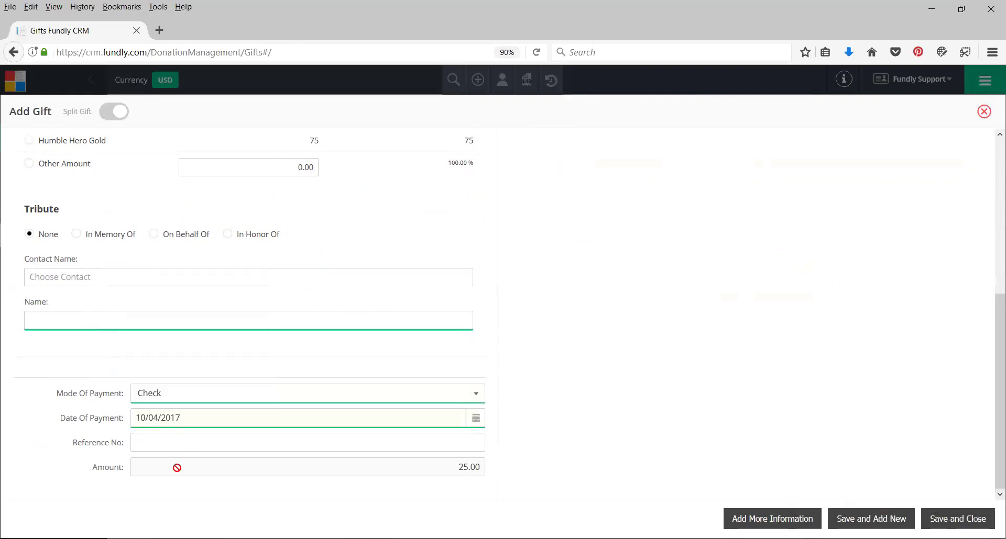
{"action": "scroll", "coordinate": [155, 201], "scroll_direction": "up", "scroll_amount": 3}
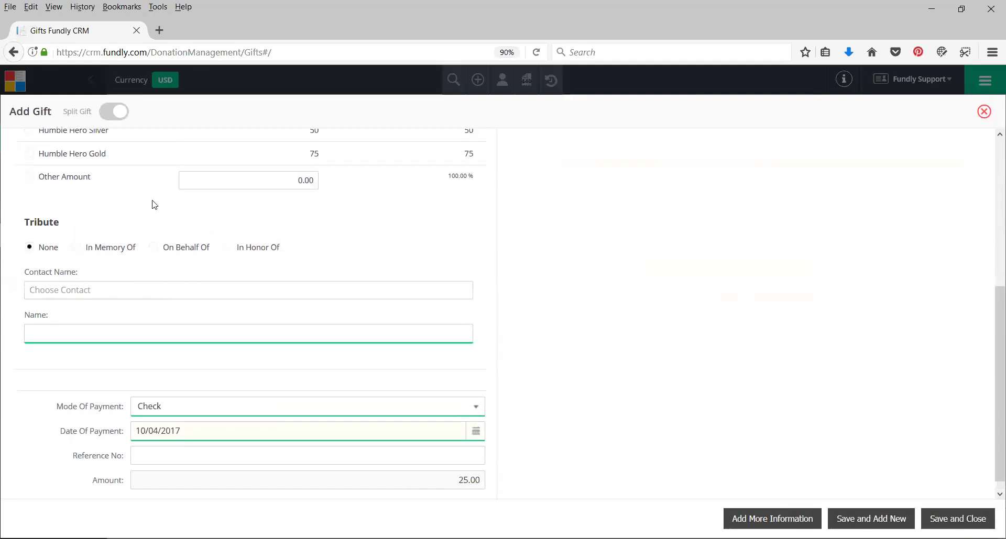
{"action": "scroll", "coordinate": [243, 229], "scroll_direction": "down", "scroll_amount": 3}
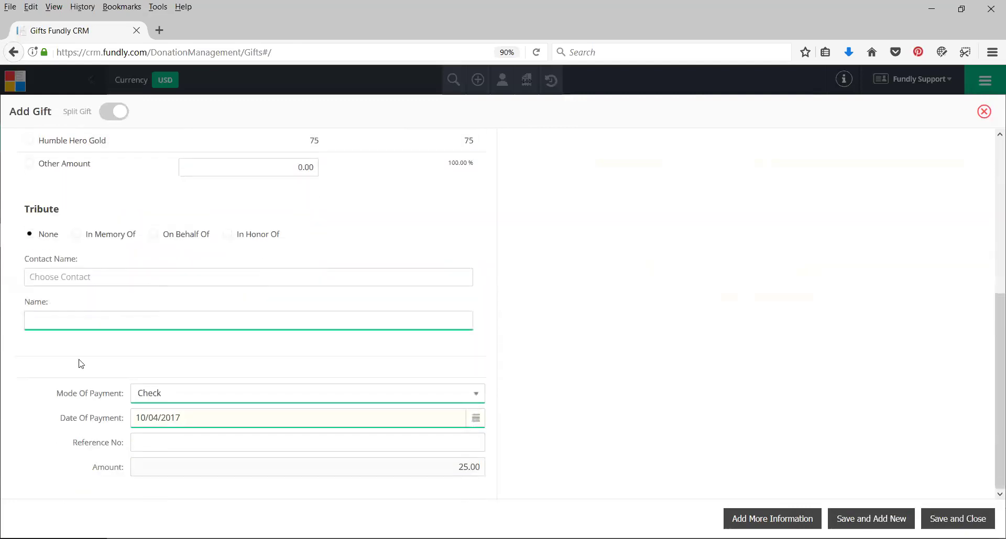
{"action": "left_click", "coordinate": [132, 444]}
{"action": "type", "text": "4567"}
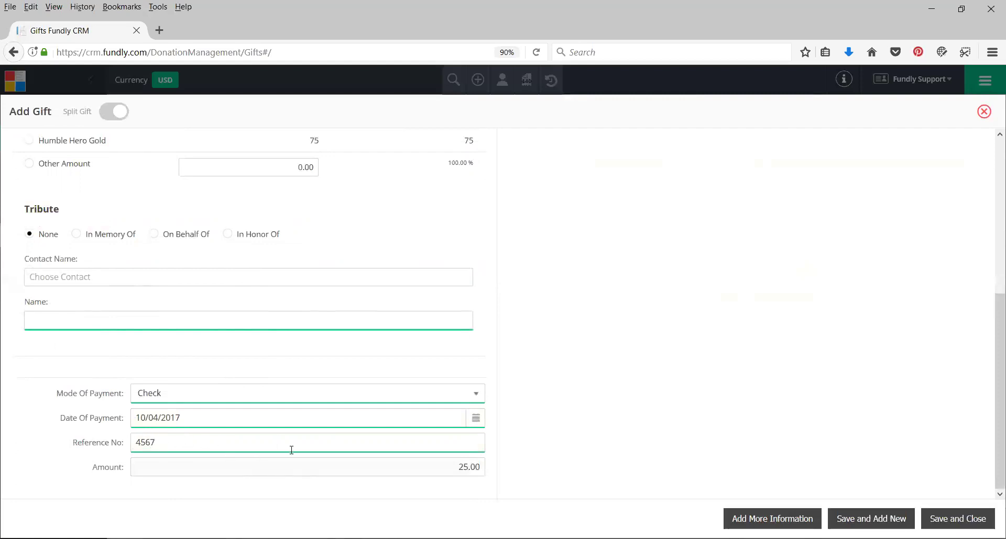
{"action": "scroll", "coordinate": [783, 367], "scroll_direction": "up", "scroll_amount": 5}
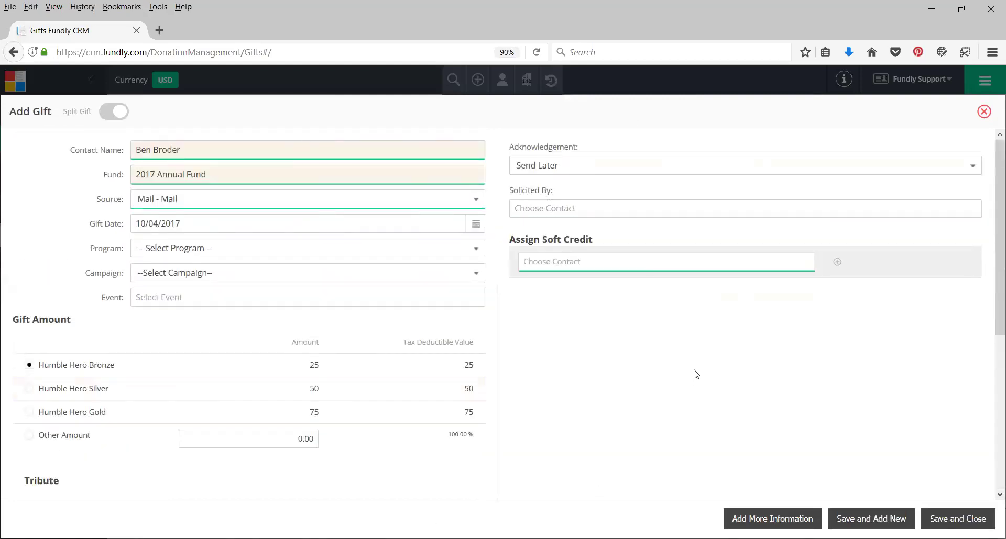
{"action": "scroll", "coordinate": [695, 377], "scroll_direction": "down", "scroll_amount": 5}
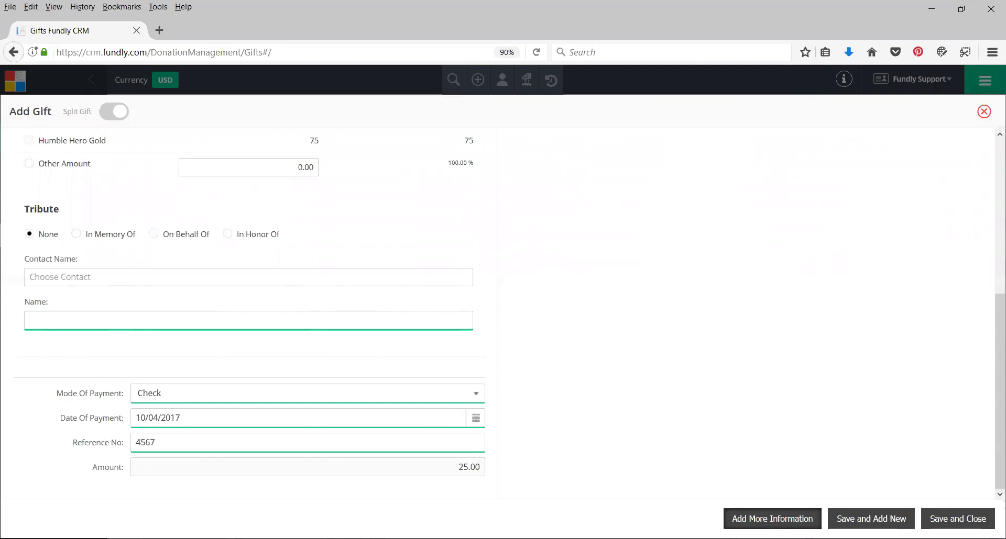
Save the gift to open invoice #93 and mark it as an anonymous donation
{"action": "left_click", "coordinate": [765, 519]}
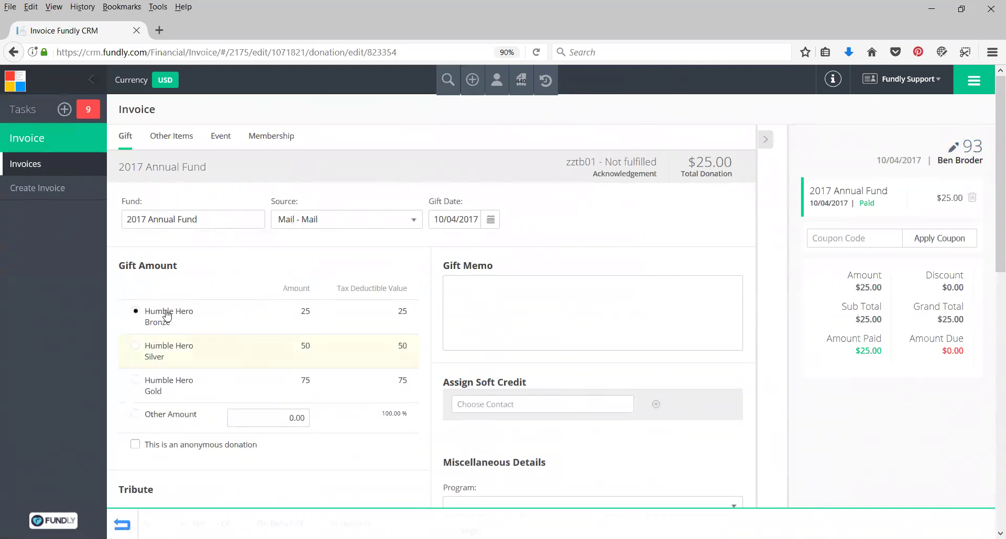
{"action": "scroll", "coordinate": [210, 314], "scroll_direction": "down", "scroll_amount": 2}
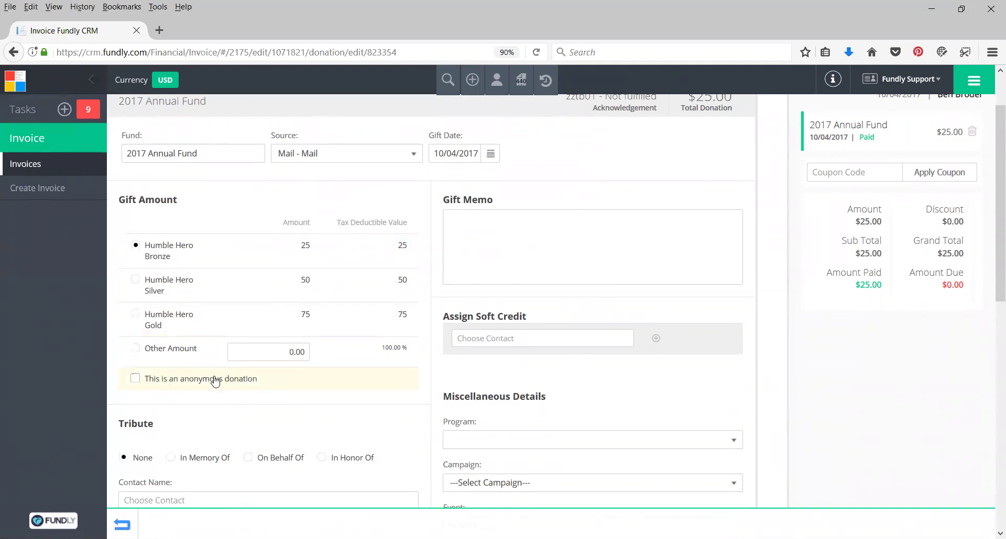
{"action": "left_click", "coordinate": [213, 381]}
Start a tribute contact search in the gift details
{"action": "scroll", "coordinate": [220, 393], "scroll_direction": "down", "scroll_amount": 3}
{"action": "left_click", "coordinate": [292, 365]}
{"action": "left_click", "coordinate": [464, 211]}
{"action": "left_click", "coordinate": [445, 278]}
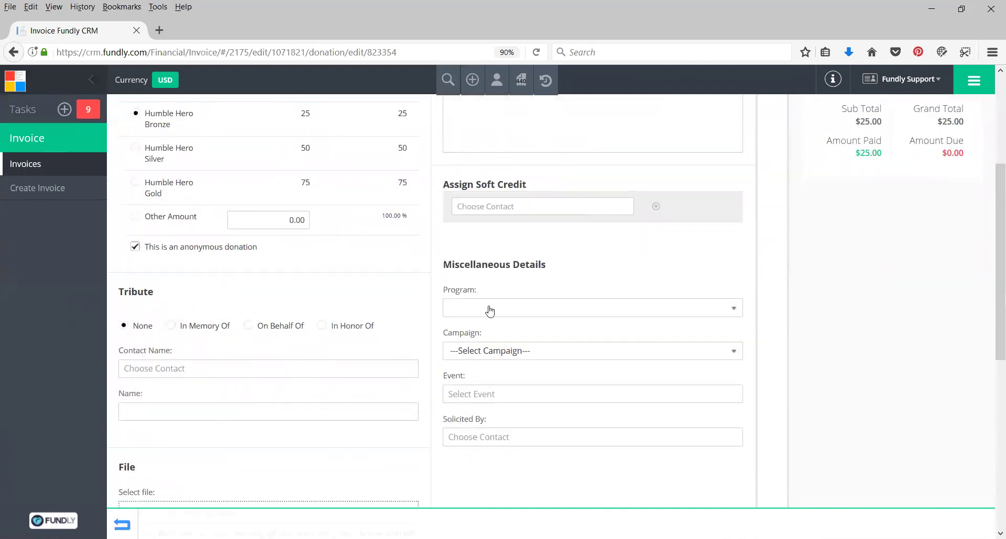
{"action": "scroll", "coordinate": [490, 311], "scroll_direction": "up", "scroll_amount": 5}
{"action": "scroll", "coordinate": [321, 281], "scroll_direction": "down", "scroll_amount": 2}
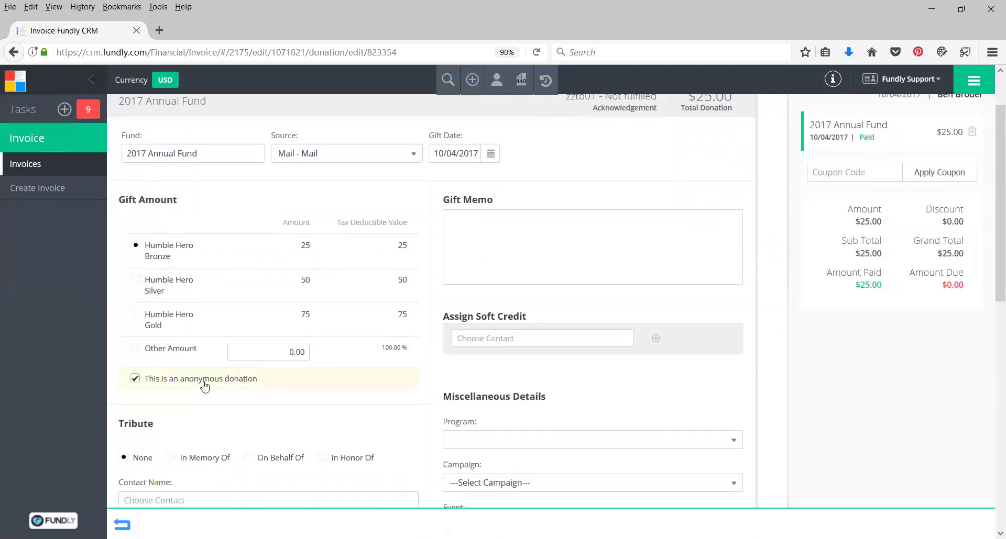
{"action": "scroll", "coordinate": [231, 217], "scroll_direction": "up", "scroll_amount": 2}
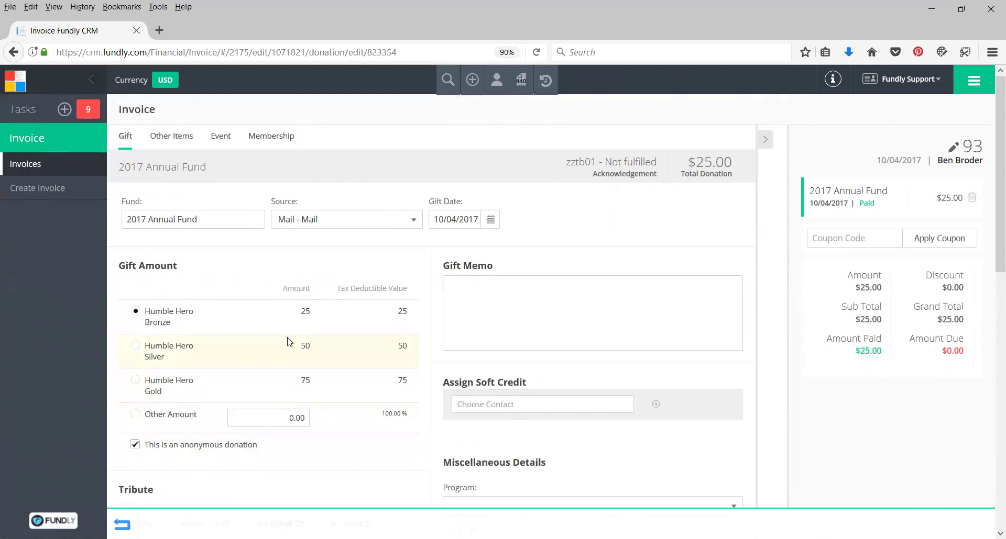
{"action": "scroll", "coordinate": [333, 456], "scroll_direction": "down", "scroll_amount": 3}
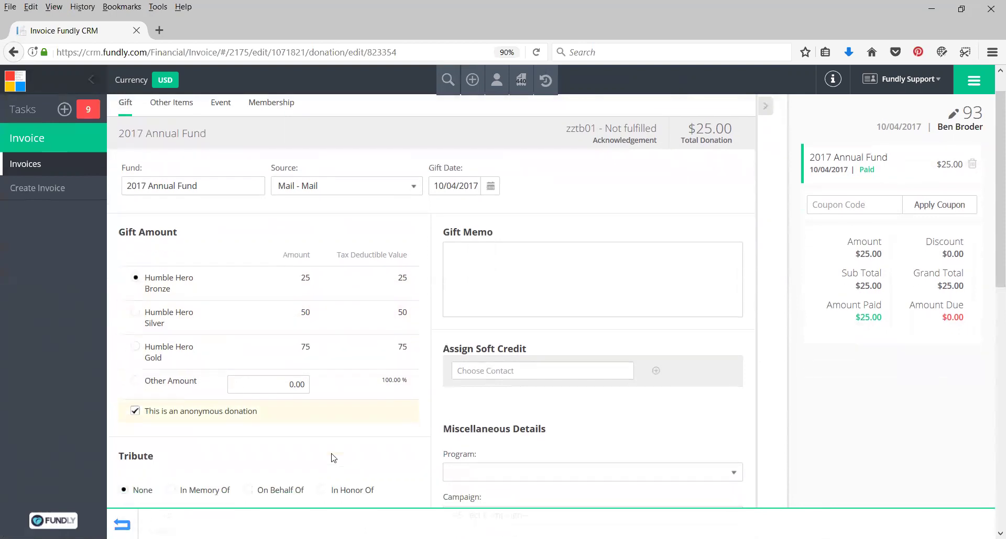
{"action": "scroll", "coordinate": [320, 401], "scroll_direction": "down", "scroll_amount": 3}
{"action": "scroll", "coordinate": [317, 405], "scroll_direction": "up", "scroll_amount": 3}
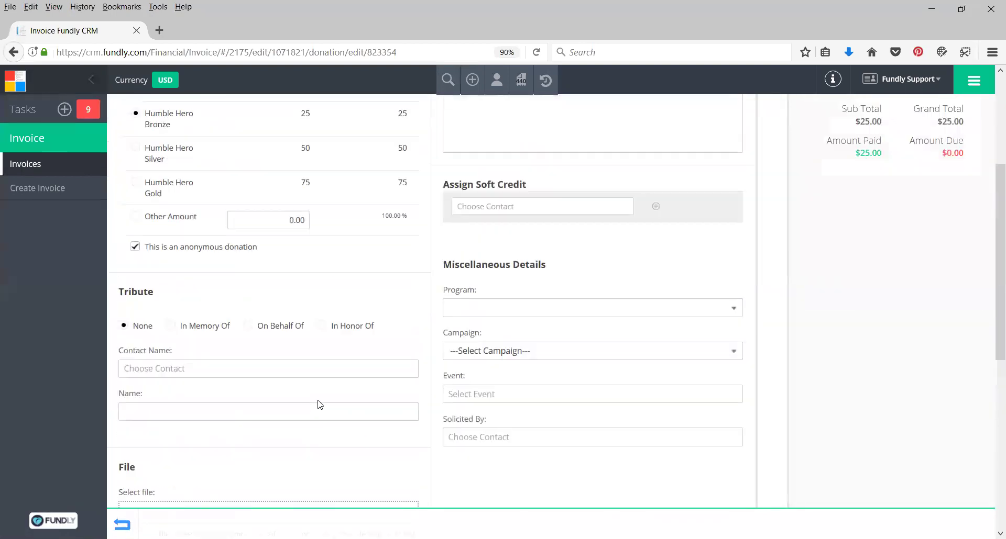
{"action": "scroll", "coordinate": [273, 264], "scroll_direction": "up", "scroll_amount": 1}
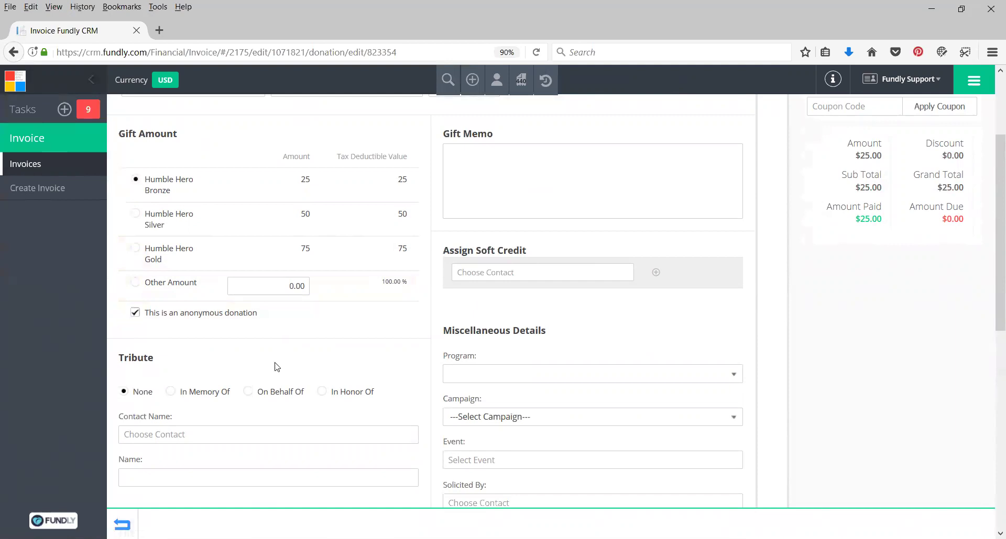
{"action": "scroll", "coordinate": [276, 367], "scroll_direction": "up", "scroll_amount": 3}
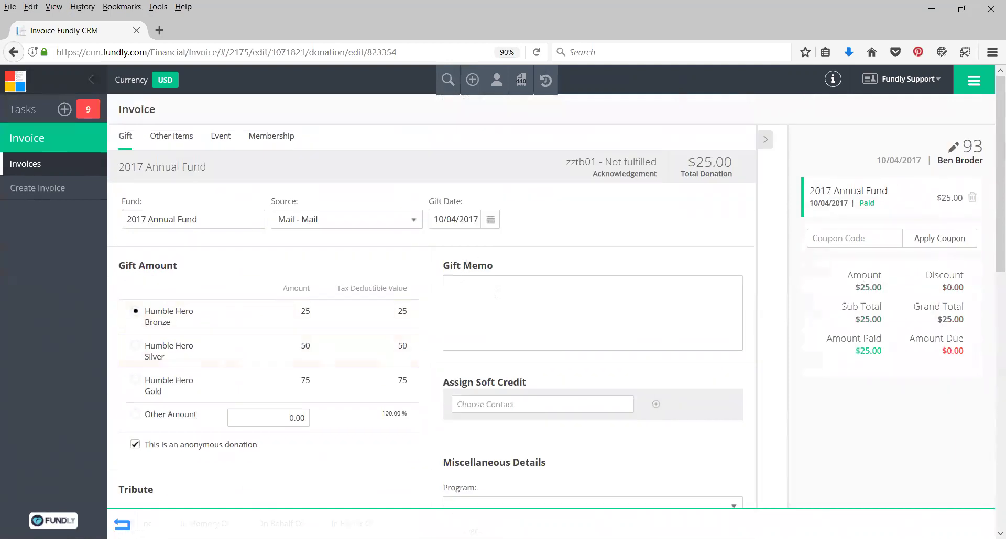
Begin a gift memo and a soft-credit contact search
{"action": "left_click", "coordinate": [522, 319]}
{"action": "scroll", "coordinate": [571, 319], "scroll_direction": "down", "scroll_amount": 5}
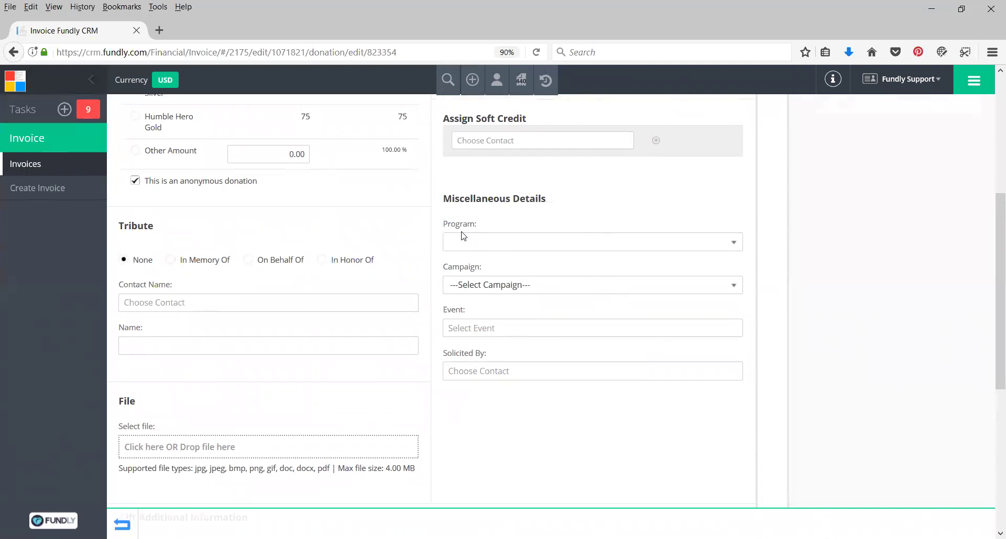
{"action": "left_click", "coordinate": [468, 150]}
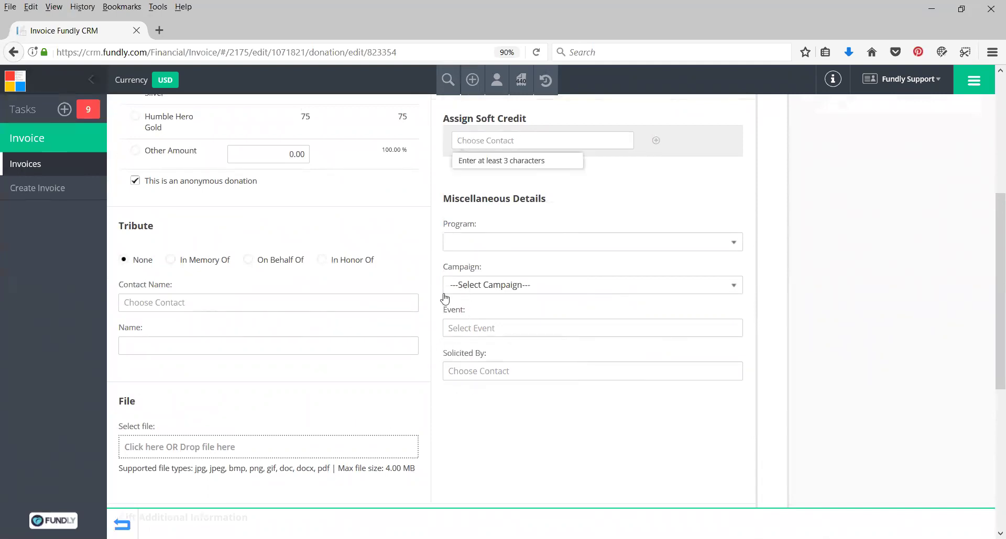
{"action": "scroll", "coordinate": [341, 319], "scroll_direction": "down", "scroll_amount": 5}
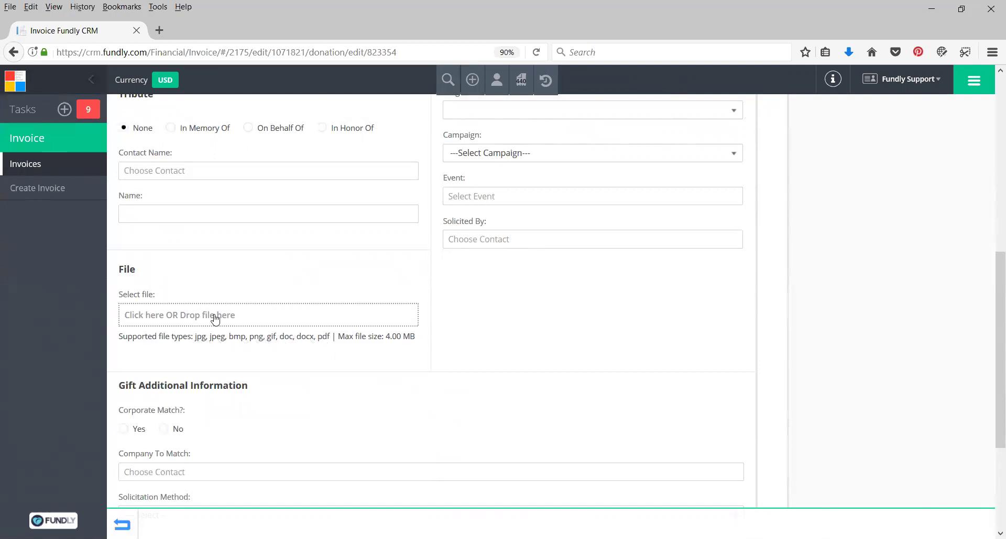
{"action": "scroll", "coordinate": [207, 329], "scroll_direction": "down", "scroll_amount": 2}
{"action": "scroll", "coordinate": [209, 329], "scroll_direction": "down", "scroll_amount": 2}
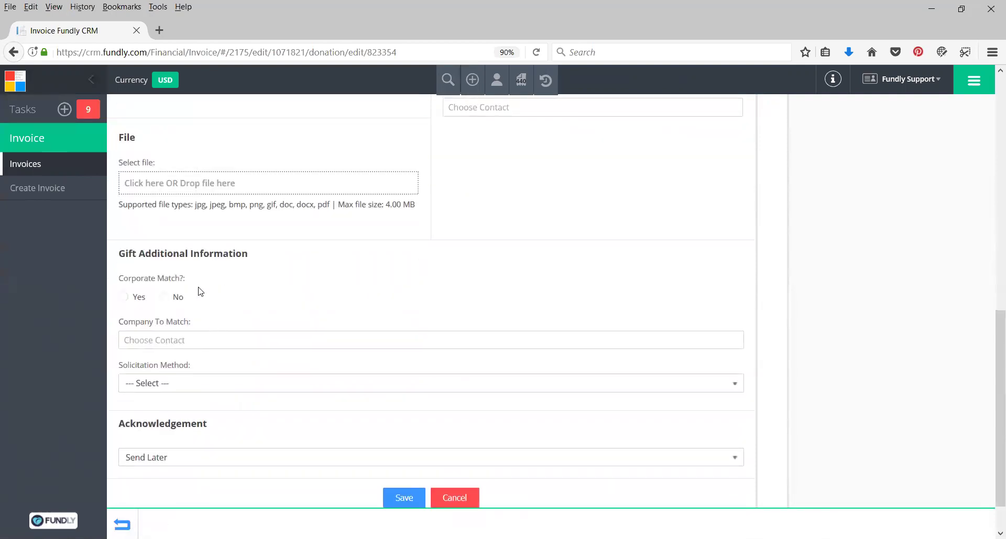
{"action": "left_click_drag", "start_coordinate": [128, 254], "coordinate": [246, 257]}
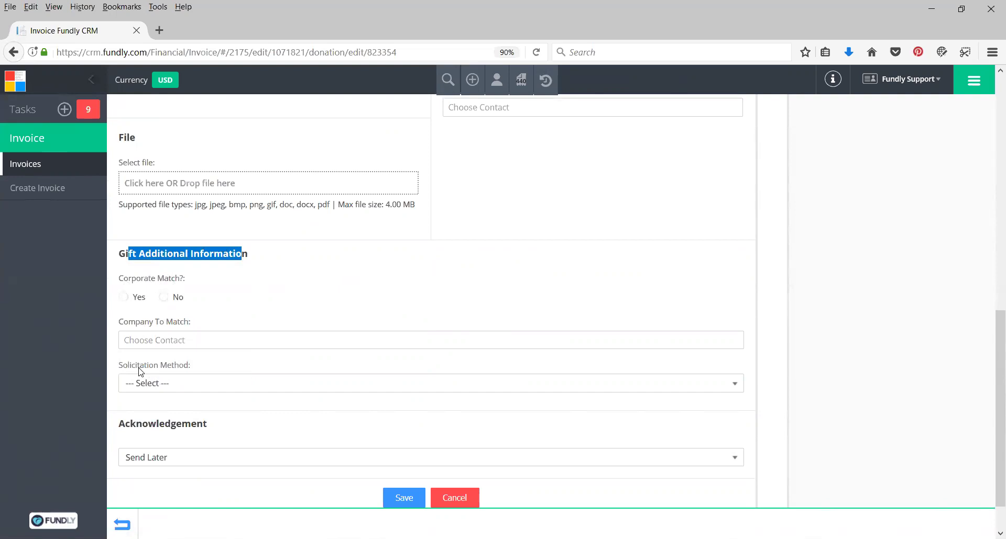
{"action": "left_click", "coordinate": [176, 383]}
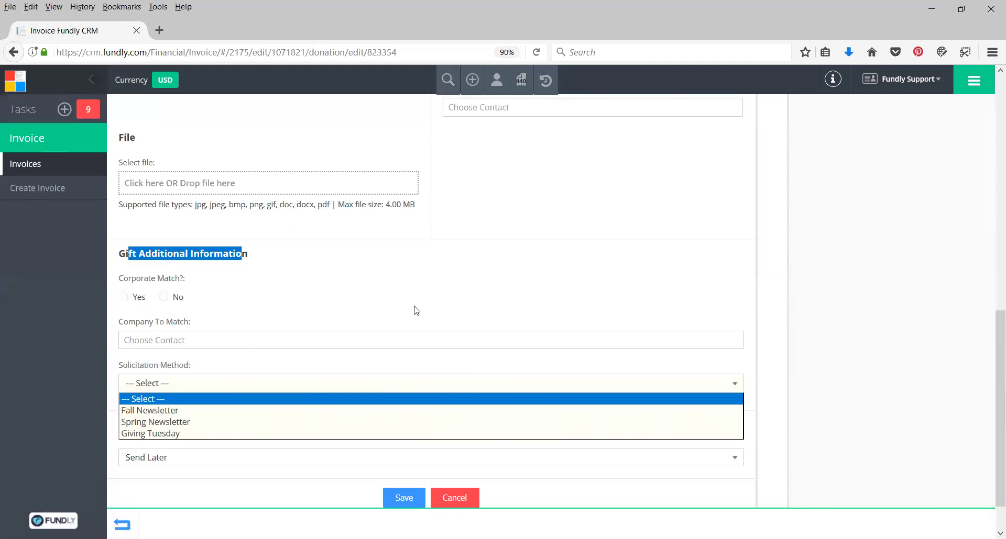
{"action": "left_click", "coordinate": [351, 362]}
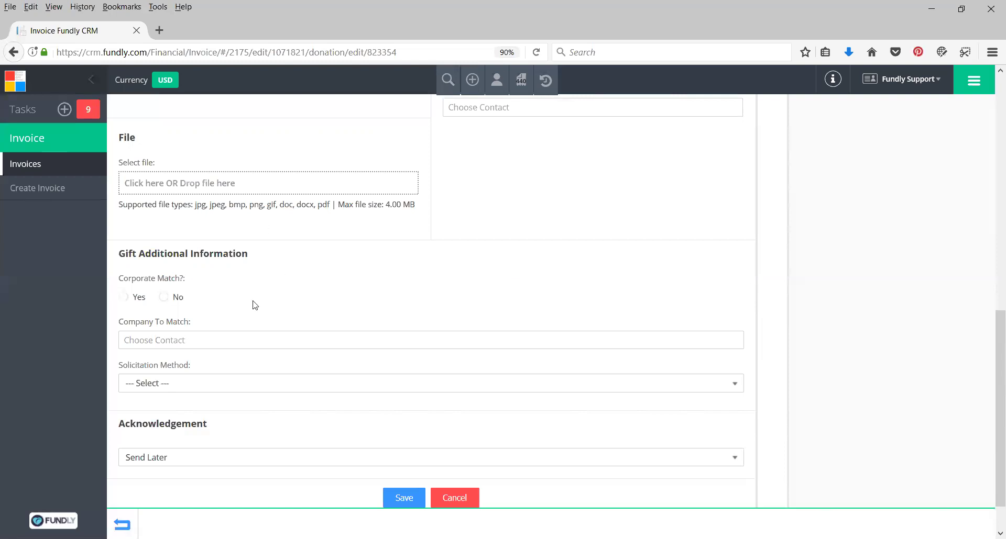
Save the edited 2017 Annual Fund gift, returning to invoice #93
{"action": "scroll", "coordinate": [270, 367], "scroll_direction": "down", "scroll_amount": 2}
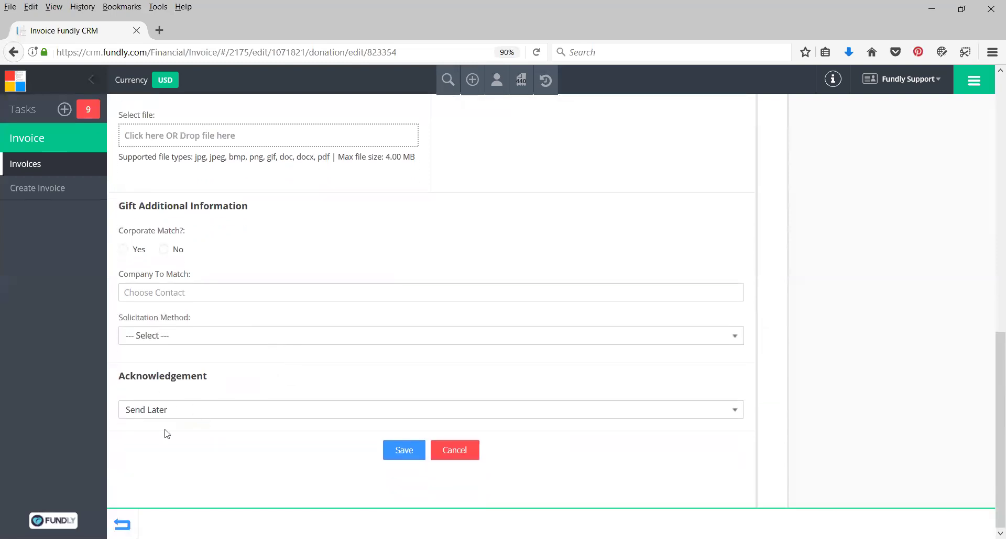
{"action": "scroll", "coordinate": [519, 341], "scroll_direction": "up", "scroll_amount": 10}
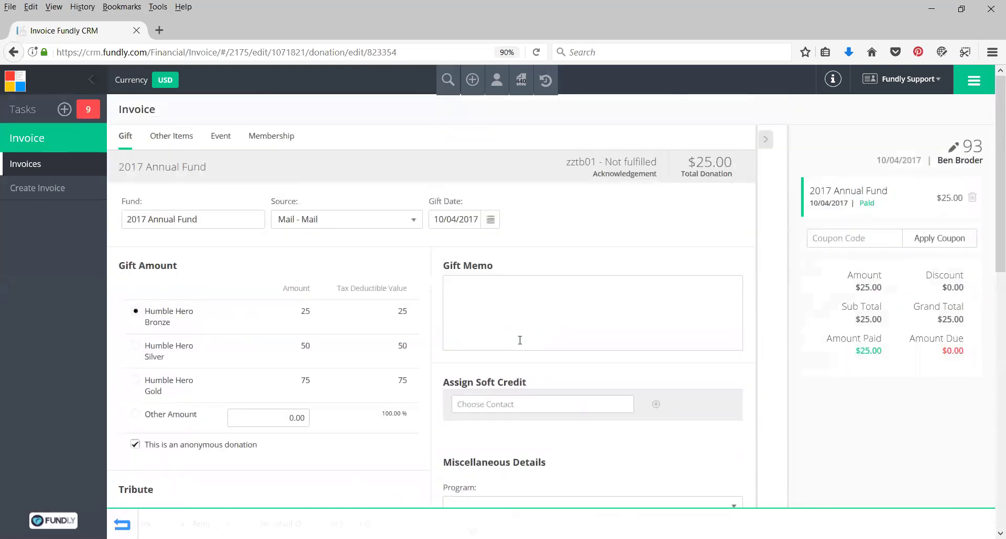
{"action": "scroll", "coordinate": [520, 340], "scroll_direction": "down", "scroll_amount": 10}
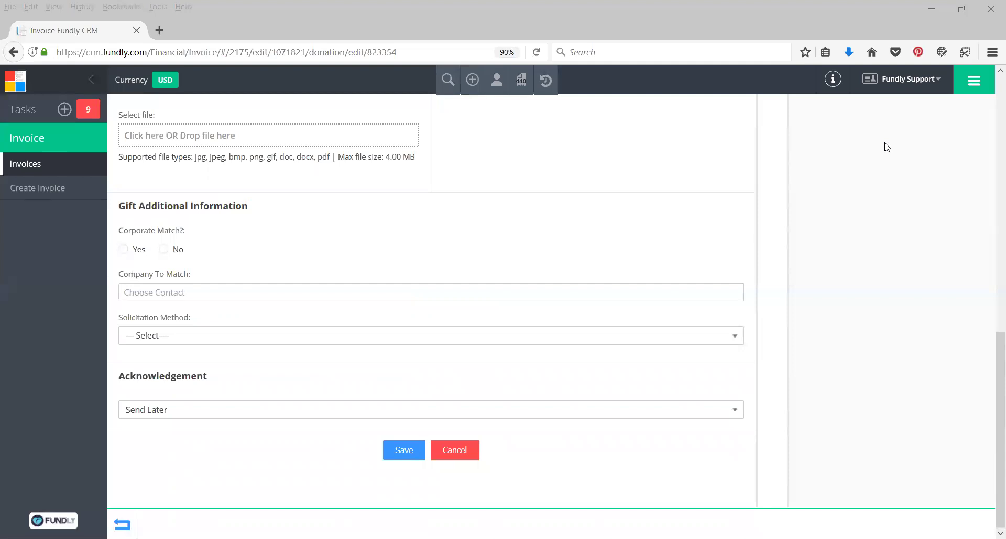
{"action": "left_click", "coordinate": [401, 453]}
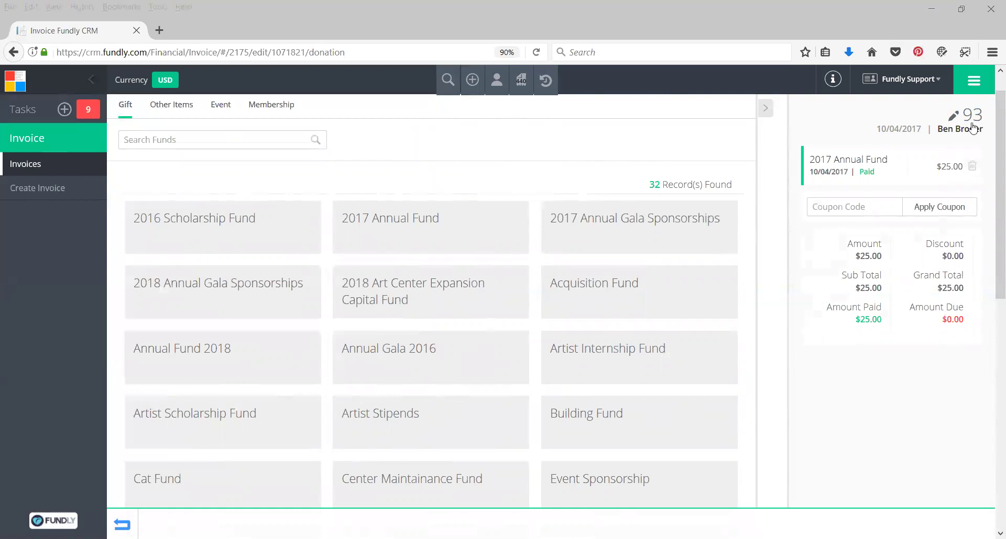
Go to Fundraising > Gifts from the modules menu
{"action": "left_click", "coordinate": [973, 81]}
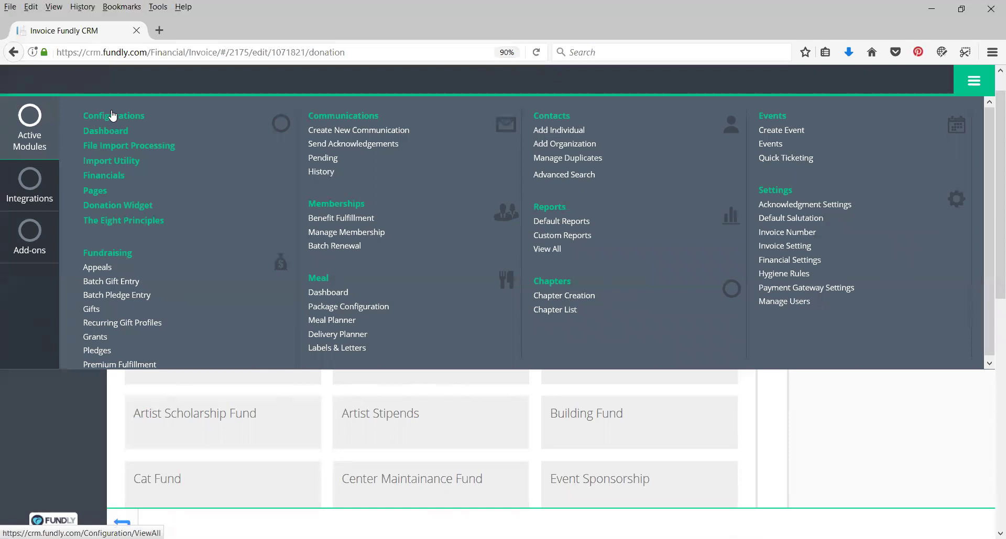
{"action": "left_click", "coordinate": [977, 87]}
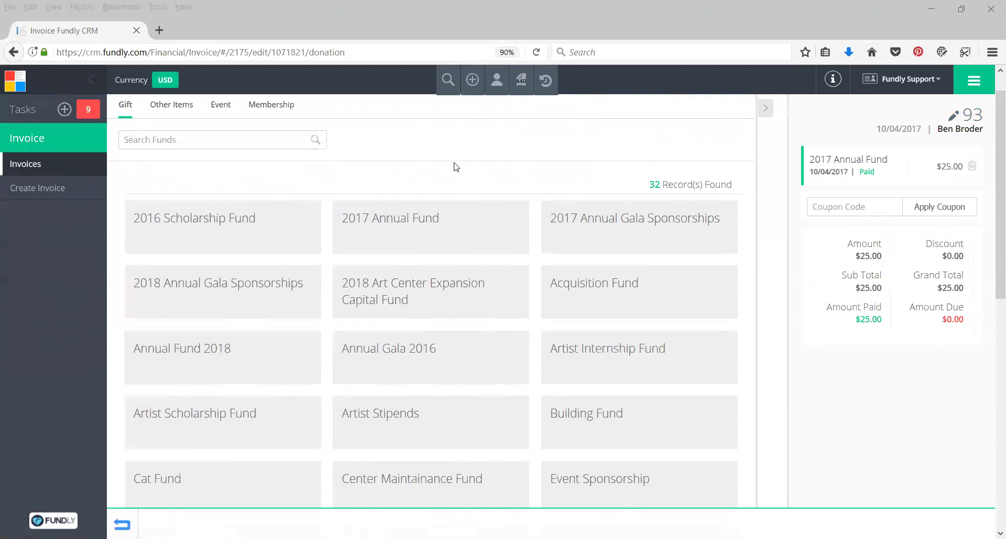
{"action": "scroll", "coordinate": [459, 166], "scroll_direction": "up", "scroll_amount": 1}
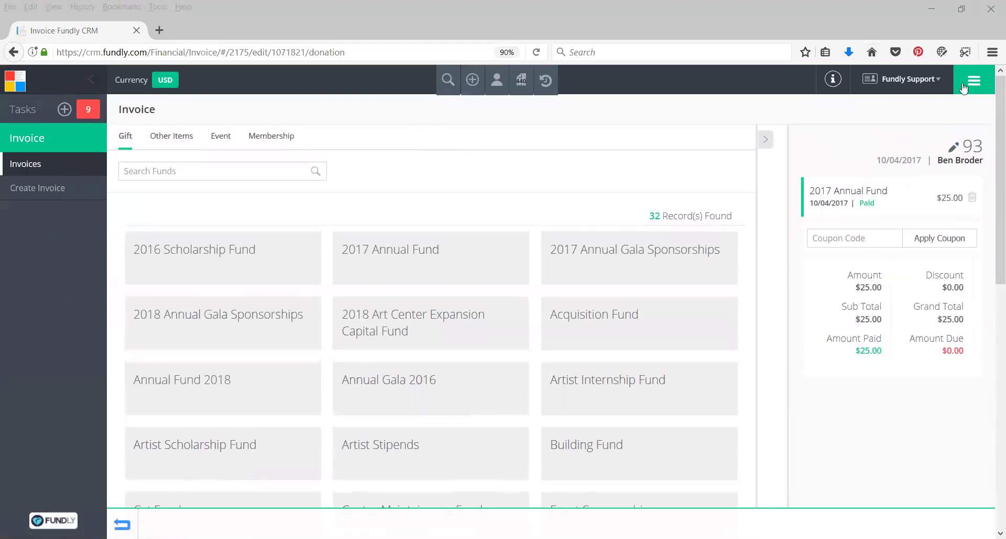
{"action": "left_click", "coordinate": [965, 88]}
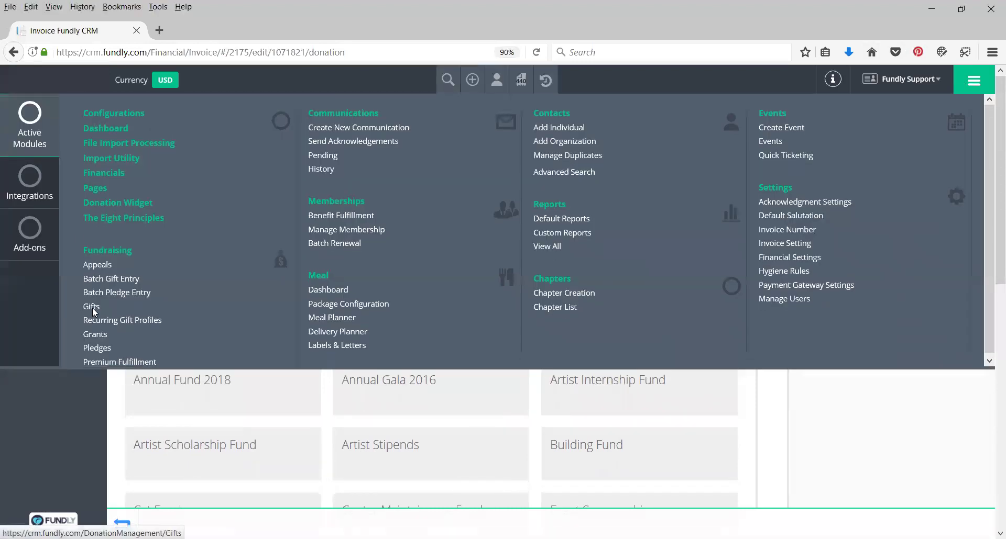
{"action": "left_click", "coordinate": [93, 310]}
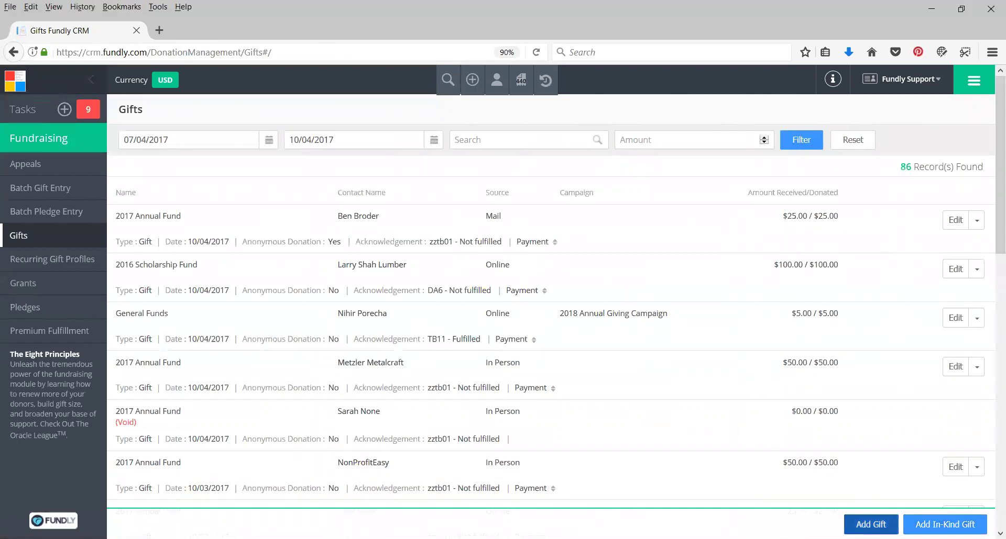
Open the donor's contact record from the recently viewed contacts
{"action": "left_click", "coordinate": [496, 90]}
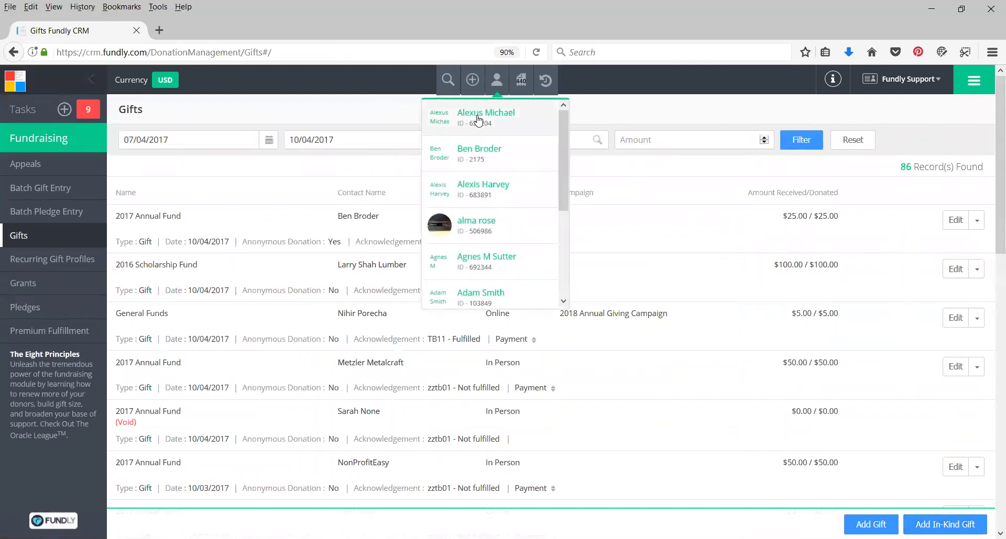
{"action": "left_click", "coordinate": [477, 118]}
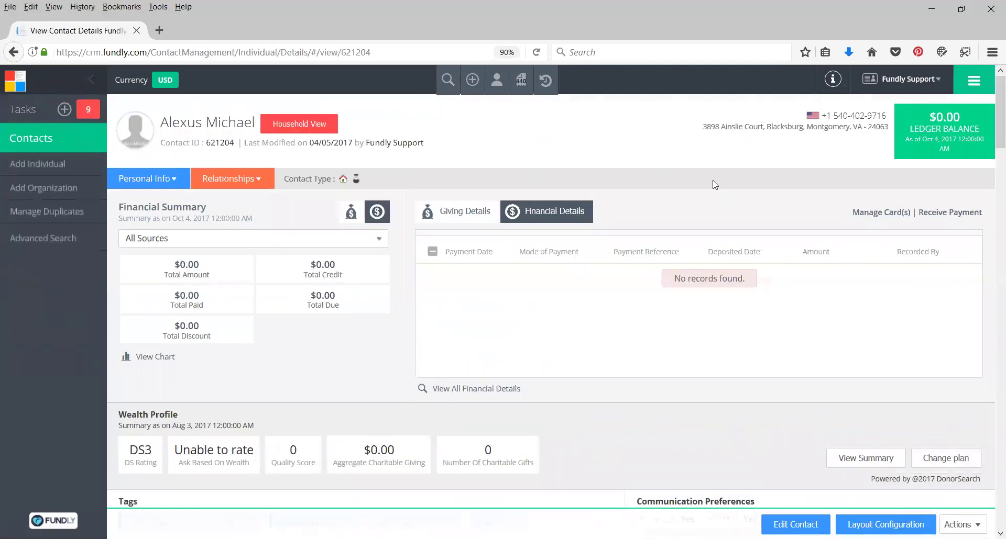
Show the donor's Giving Details, then bring up the quick-add menu
{"action": "left_click", "coordinate": [453, 219]}
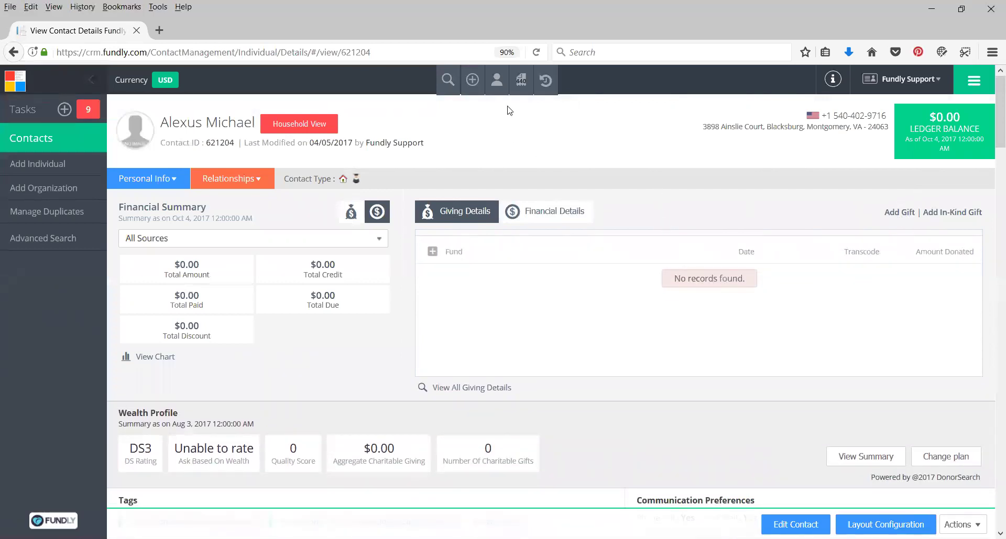
{"action": "left_click", "coordinate": [472, 81]}
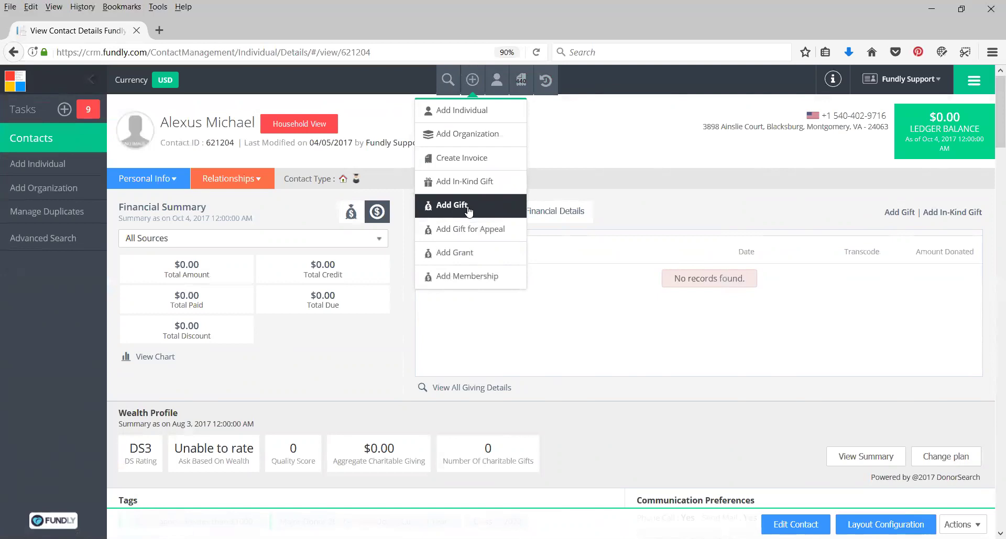
Go to the Invoices overview and start a new invoice, pre-numbered 94
{"action": "left_click", "coordinate": [521, 80]}
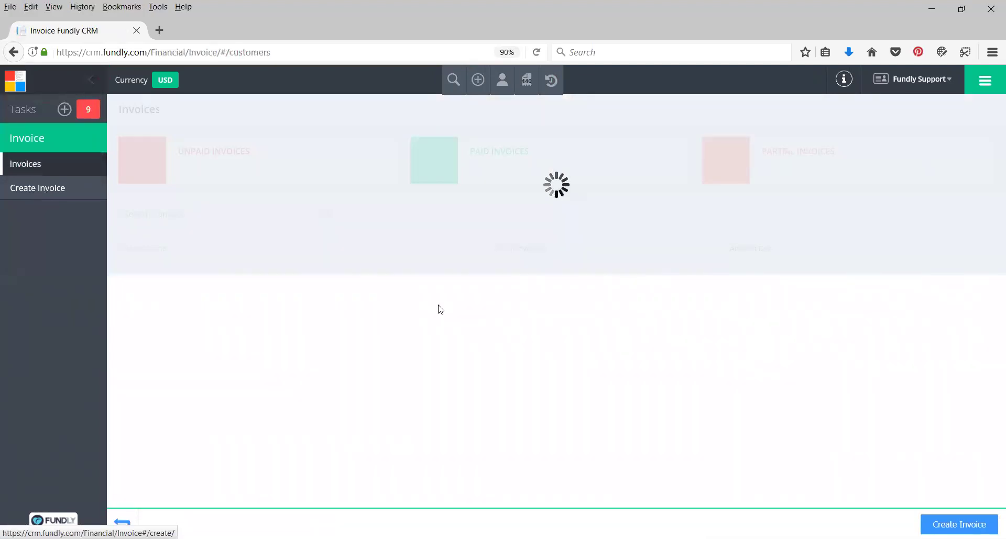
{"action": "left_click", "coordinate": [973, 297]}
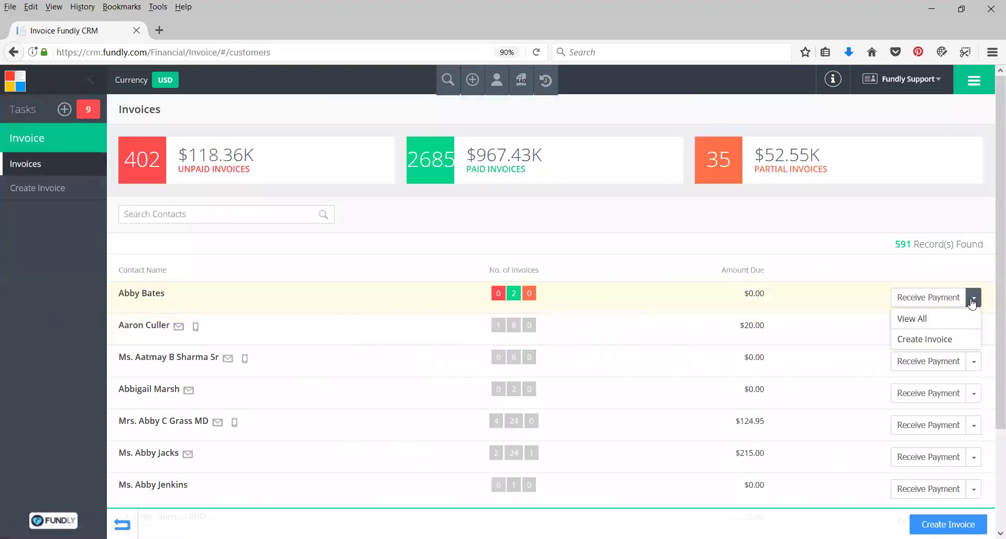
{"action": "left_click", "coordinate": [794, 247]}
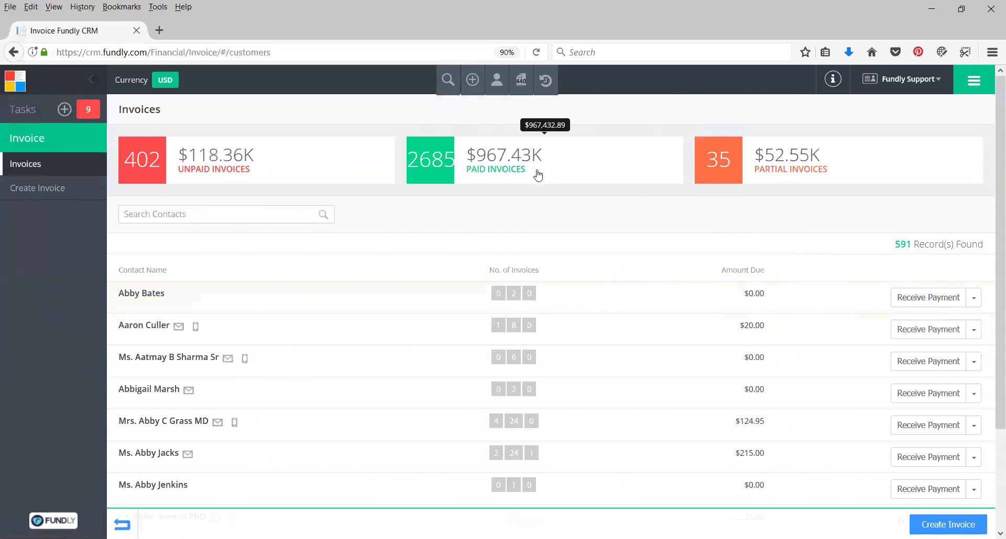
{"action": "left_click", "coordinate": [68, 196]}
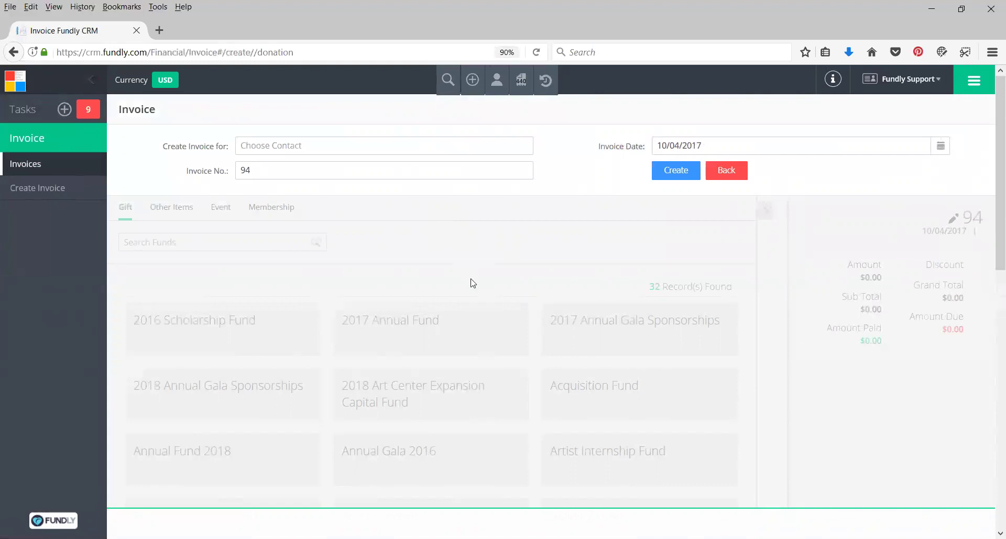
Create invoice #94 for the donor, found by typing part of their name
{"action": "left_click", "coordinate": [321, 150]}
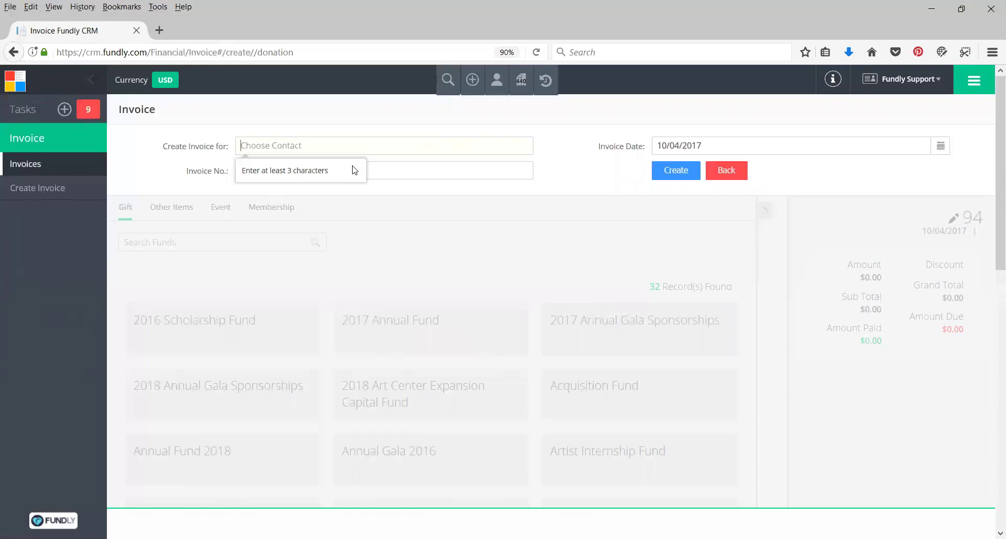
{"action": "type", "text": "mich"}
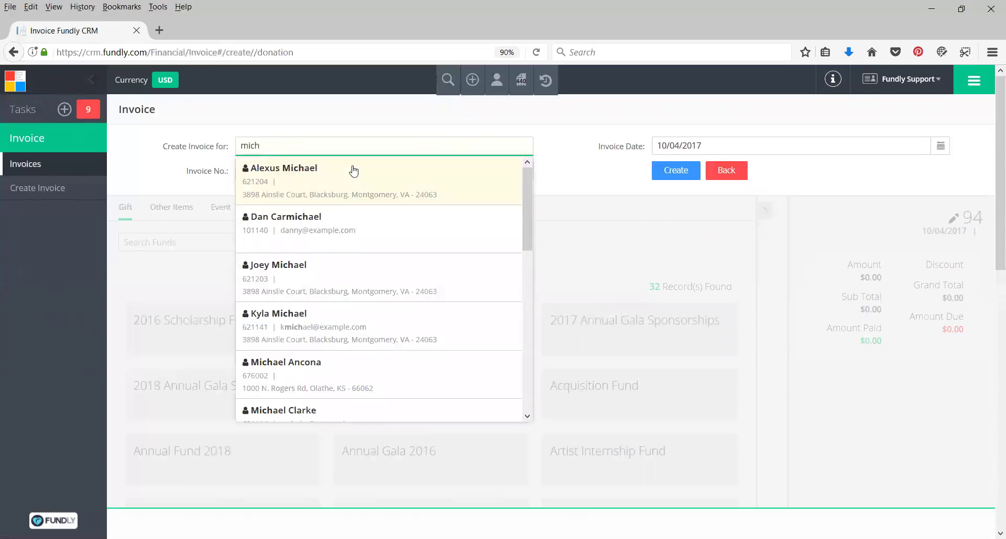
{"action": "left_click", "coordinate": [337, 173]}
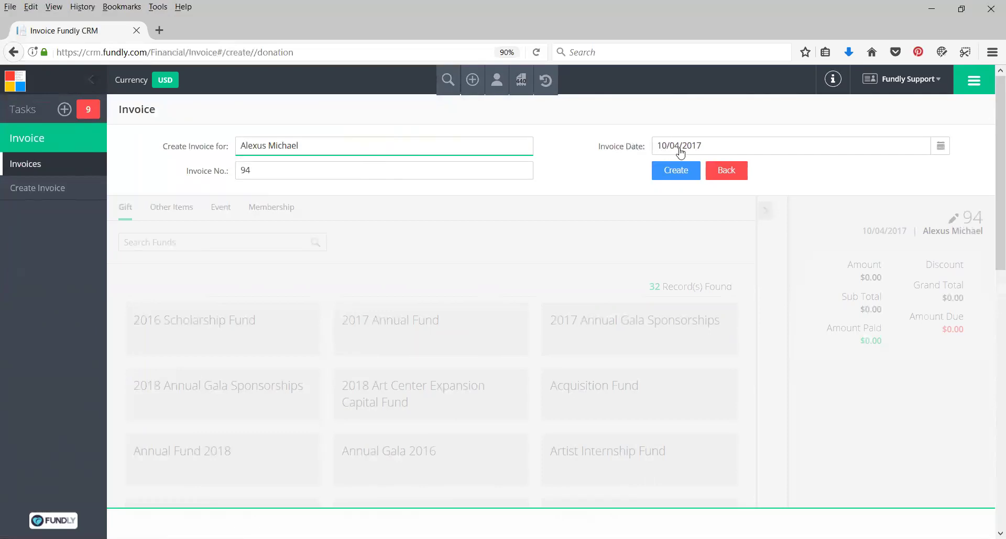
{"action": "left_click", "coordinate": [675, 169]}
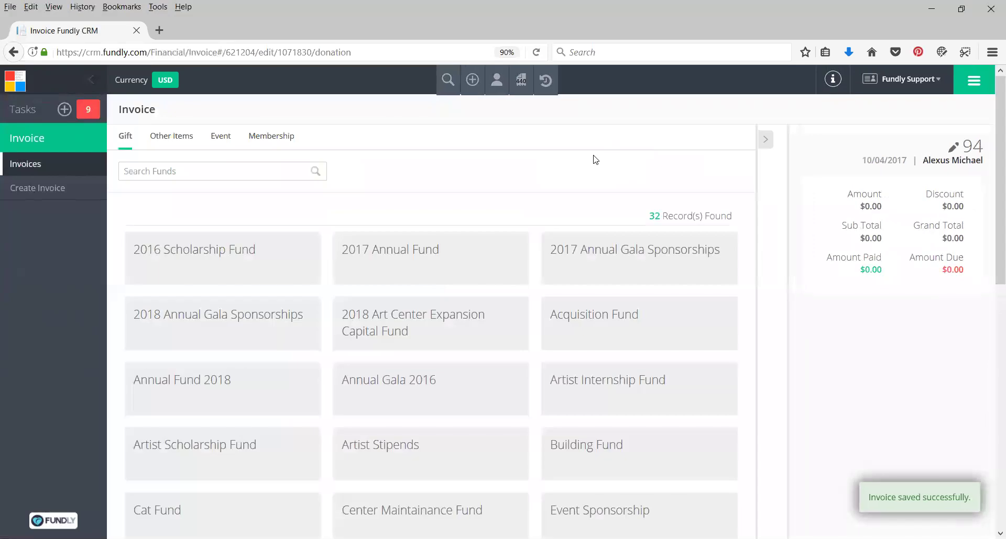
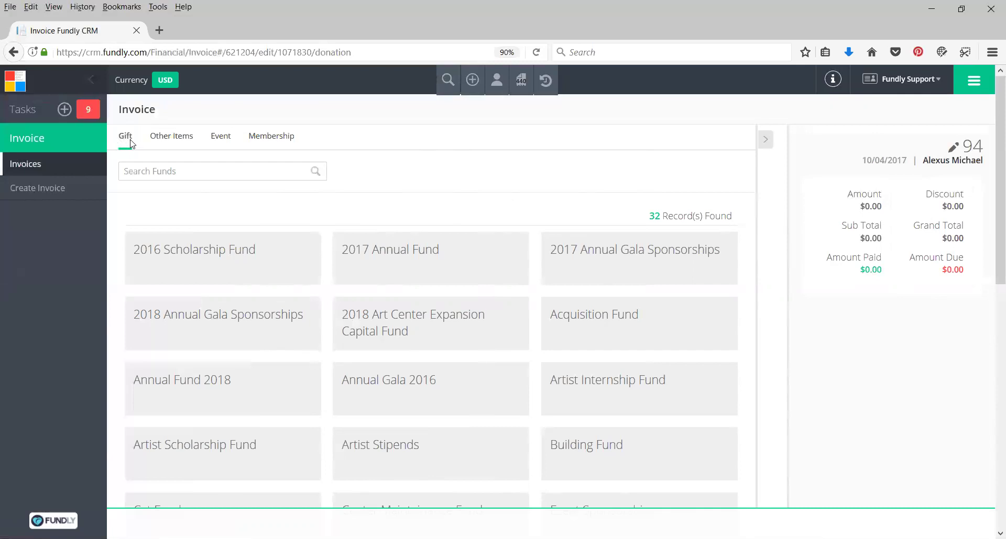
Start a 2017 Annual Fund gift with source Mail and the $25 Humble Hero Bronze amount
{"action": "left_click", "coordinate": [399, 255]}
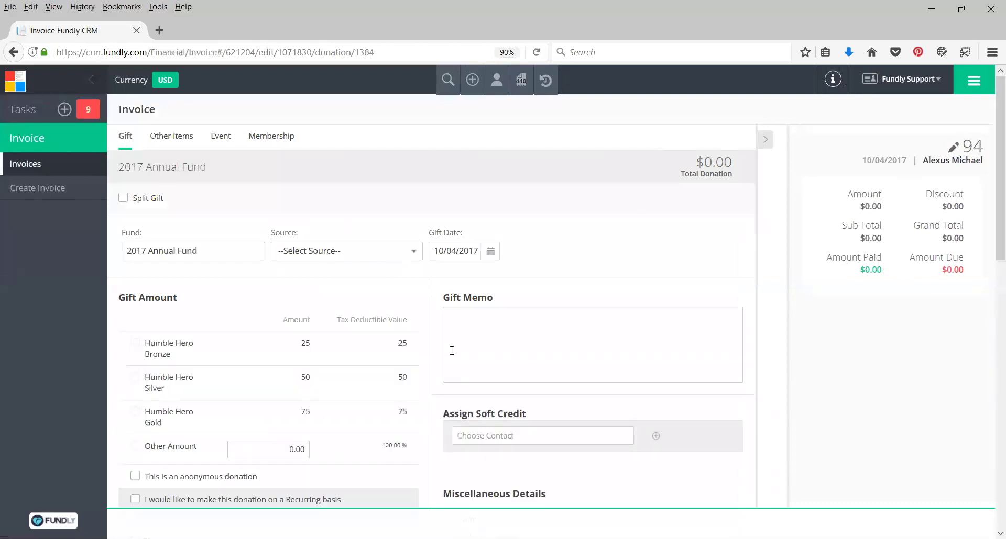
{"action": "left_click", "coordinate": [314, 252]}
{"action": "left_click", "coordinate": [304, 275]}
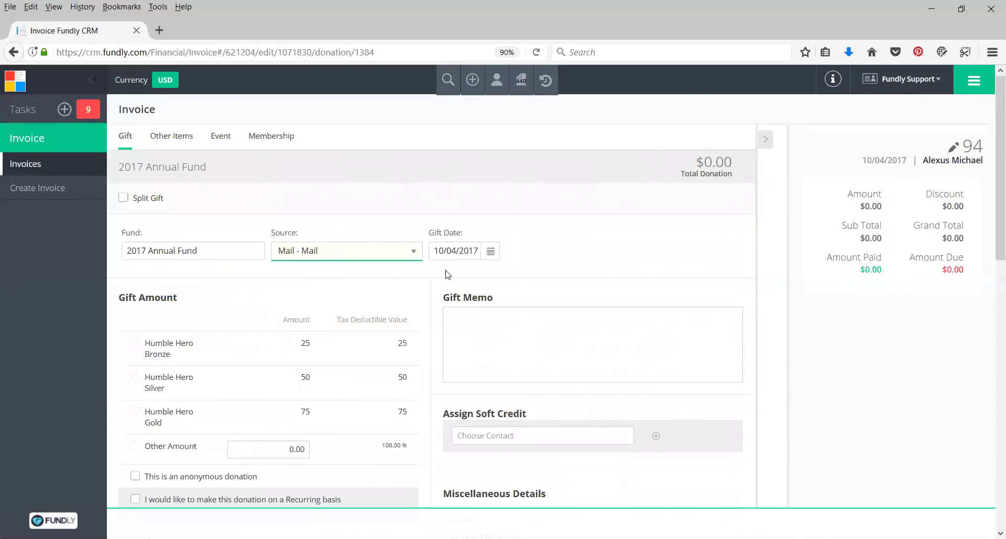
{"action": "scroll", "coordinate": [184, 299], "scroll_direction": "down", "scroll_amount": 2}
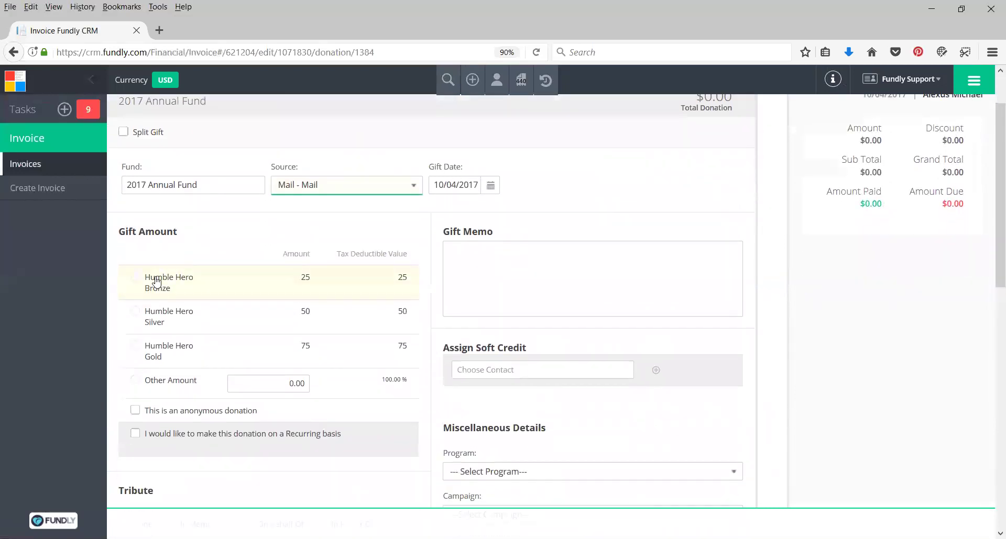
{"action": "left_click", "coordinate": [155, 281]}
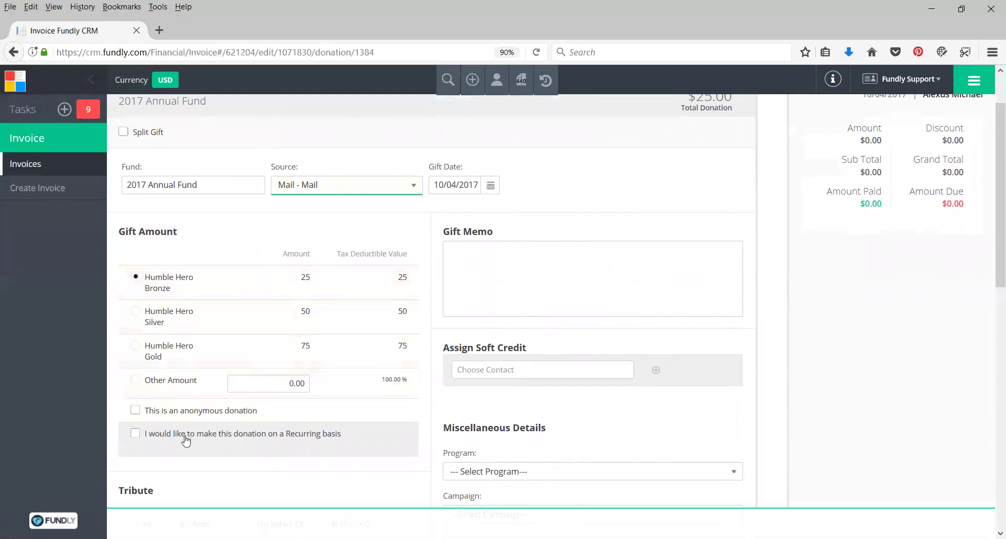
Save the $25 gift to the invoice
{"action": "scroll", "coordinate": [185, 440], "scroll_direction": "down", "scroll_amount": 4}
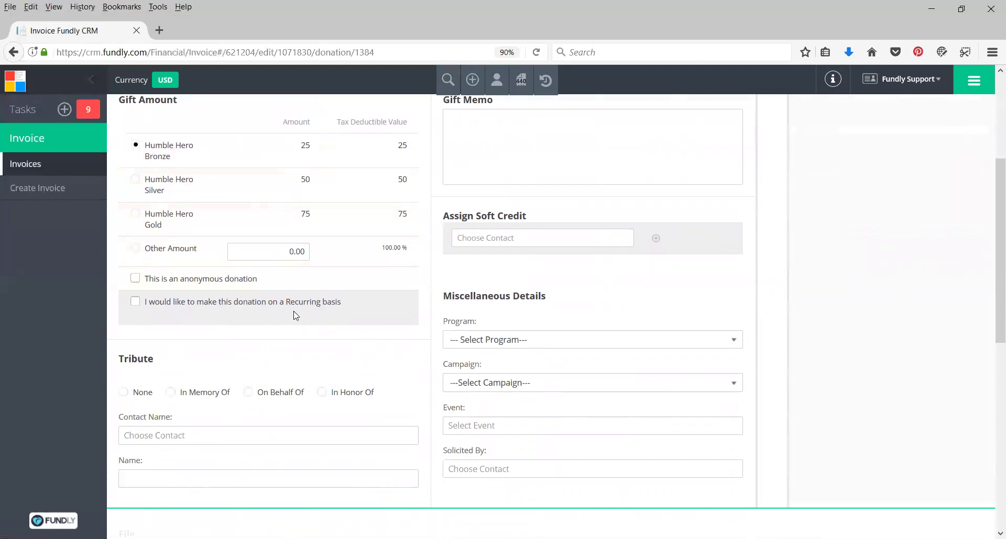
{"action": "scroll", "coordinate": [296, 327], "scroll_direction": "down", "scroll_amount": 1}
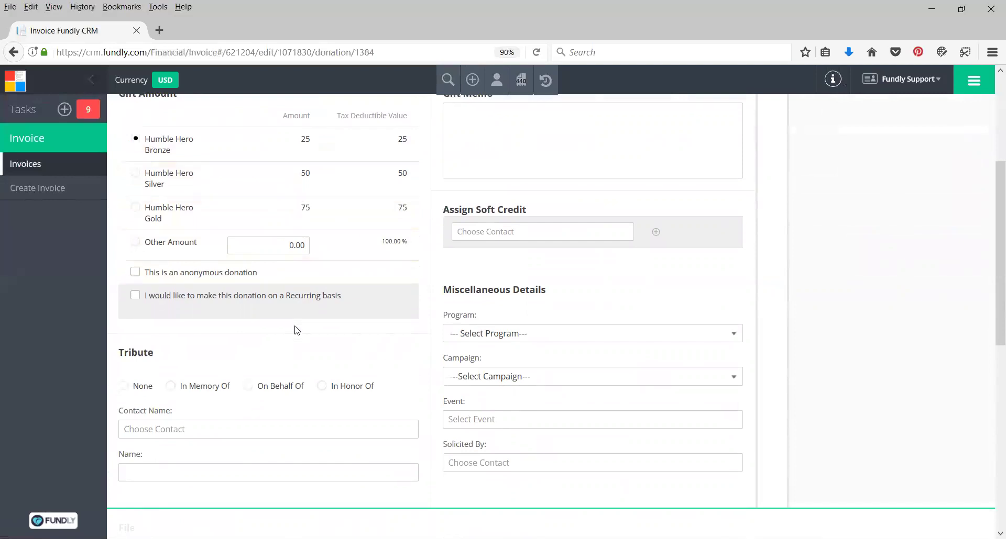
{"action": "scroll", "coordinate": [286, 309], "scroll_direction": "down", "scroll_amount": 1}
{"action": "scroll", "coordinate": [400, 317], "scroll_direction": "up", "scroll_amount": 4}
{"action": "scroll", "coordinate": [545, 288], "scroll_direction": "down", "scroll_amount": 5}
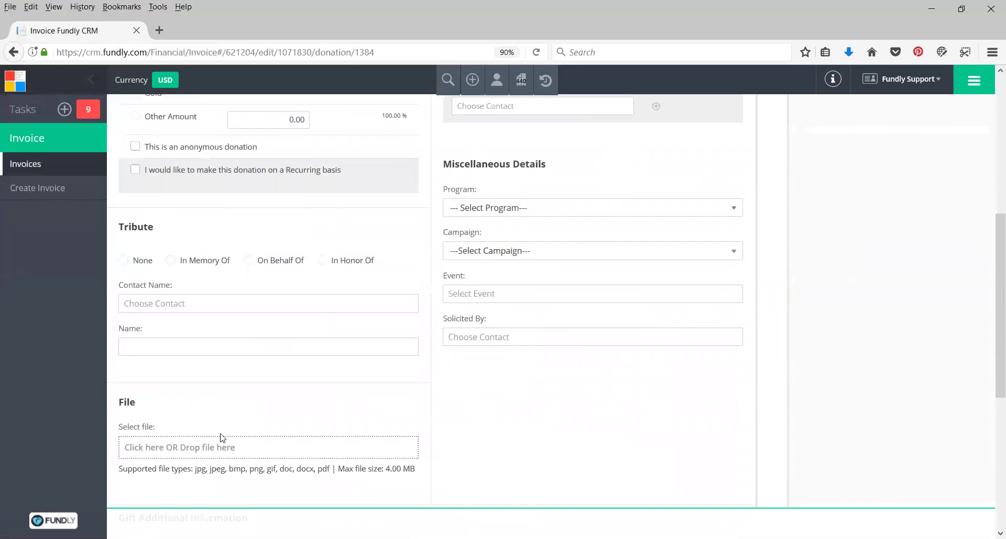
{"action": "scroll", "coordinate": [221, 437], "scroll_direction": "down", "scroll_amount": 3}
{"action": "scroll", "coordinate": [247, 322], "scroll_direction": "down", "scroll_amount": 3}
{"action": "left_click", "coordinate": [179, 346]}
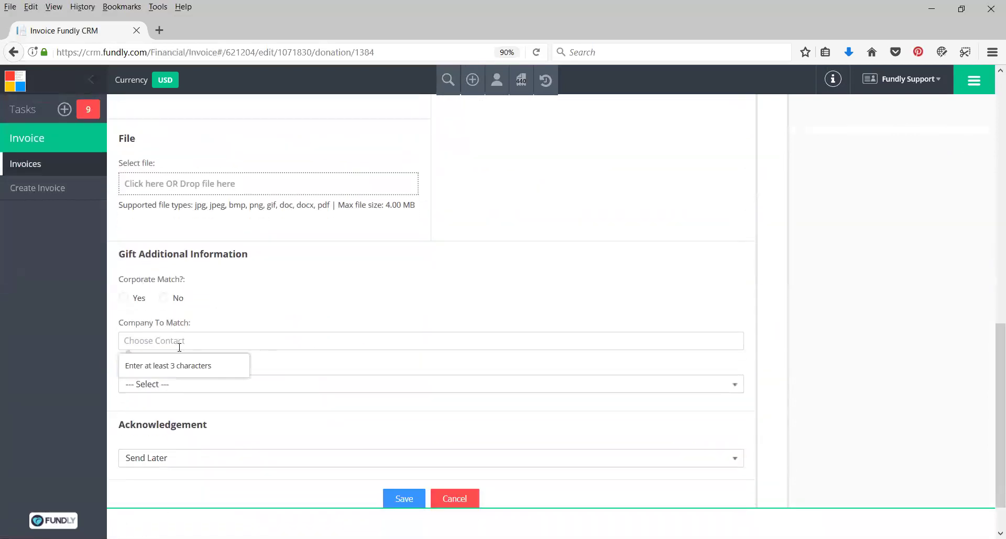
{"action": "left_click", "coordinate": [402, 498]}
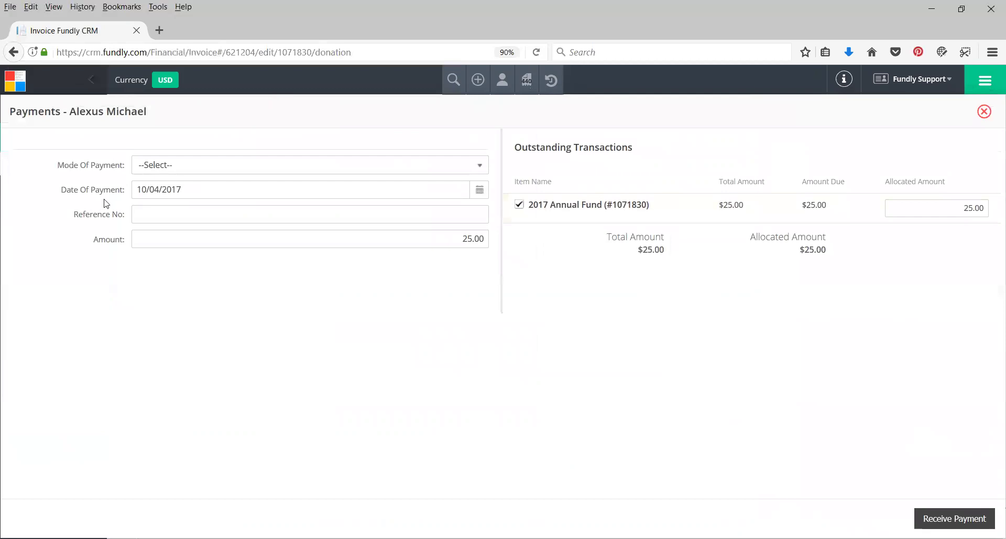
Pay the $25 by check with reference number 4567 and receive the payment
{"action": "left_click", "coordinate": [158, 166]}
{"action": "left_click", "coordinate": [150, 205]}
{"action": "left_click", "coordinate": [167, 219]}
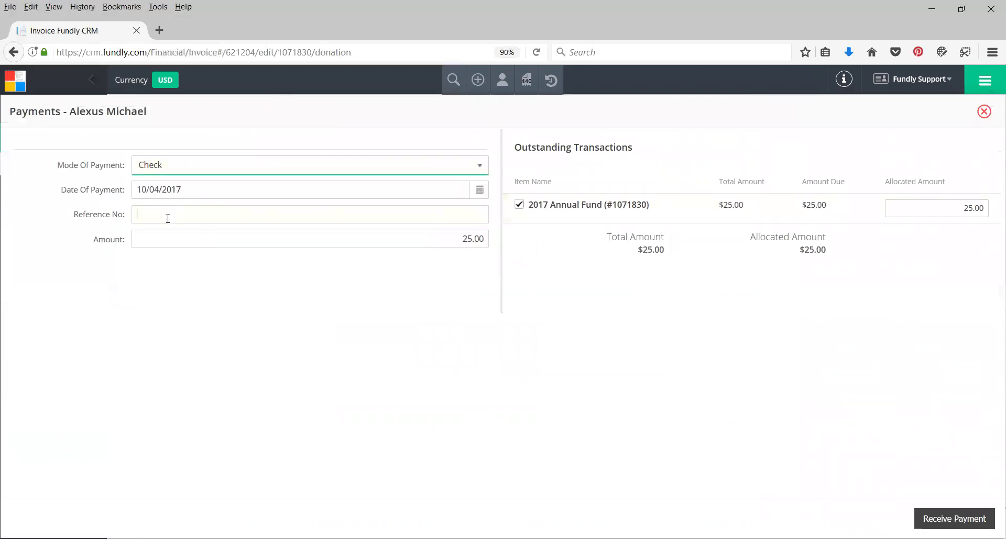
{"action": "type", "text": "4567"}
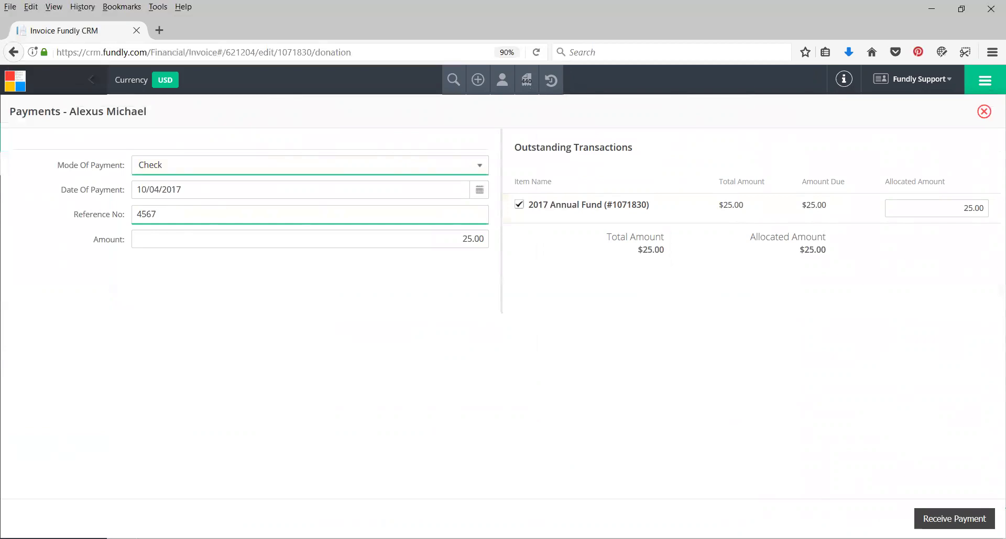
{"action": "left_click", "coordinate": [937, 519]}
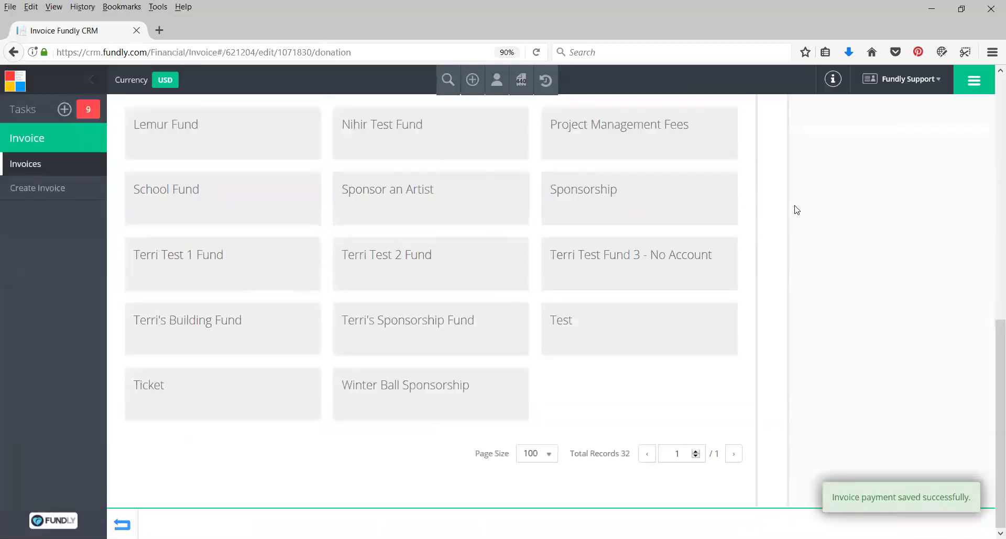
{"action": "scroll", "coordinate": [790, 215], "scroll_direction": "up", "scroll_amount": 10}
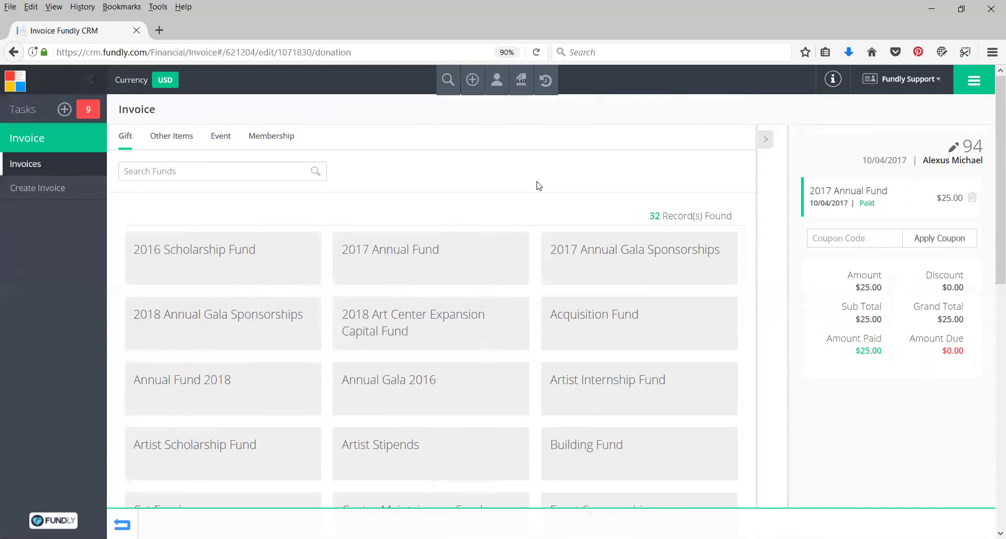
Open the plus (Add) menu of new-record choices
{"action": "left_click", "coordinate": [472, 80]}
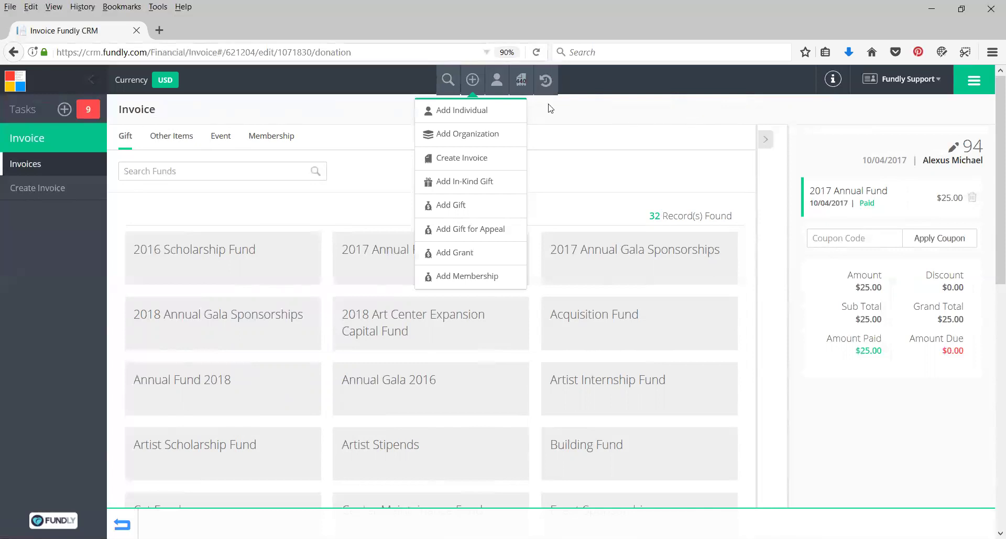
Create invoice 95 dated 10/04/2017 for the donor, found by typing part of their name
{"action": "left_click", "coordinate": [463, 158]}
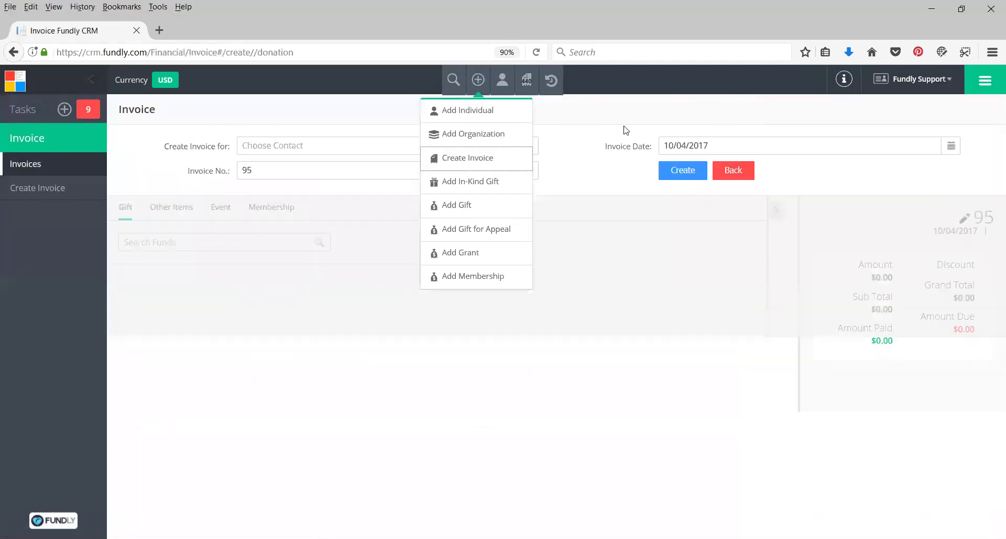
{"action": "left_click", "coordinate": [272, 147]}
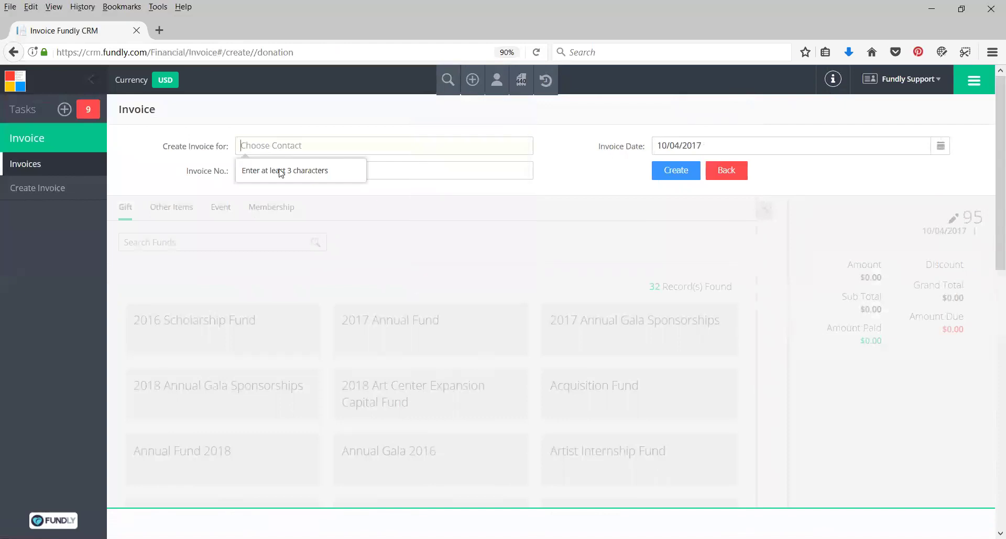
{"action": "type", "text": "Ale"}
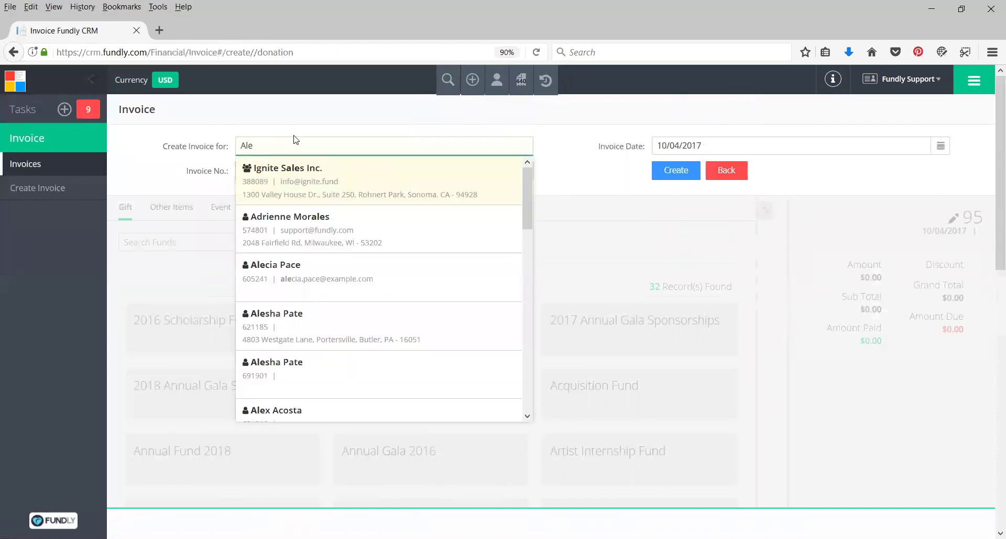
{"action": "type", "text": "x"}
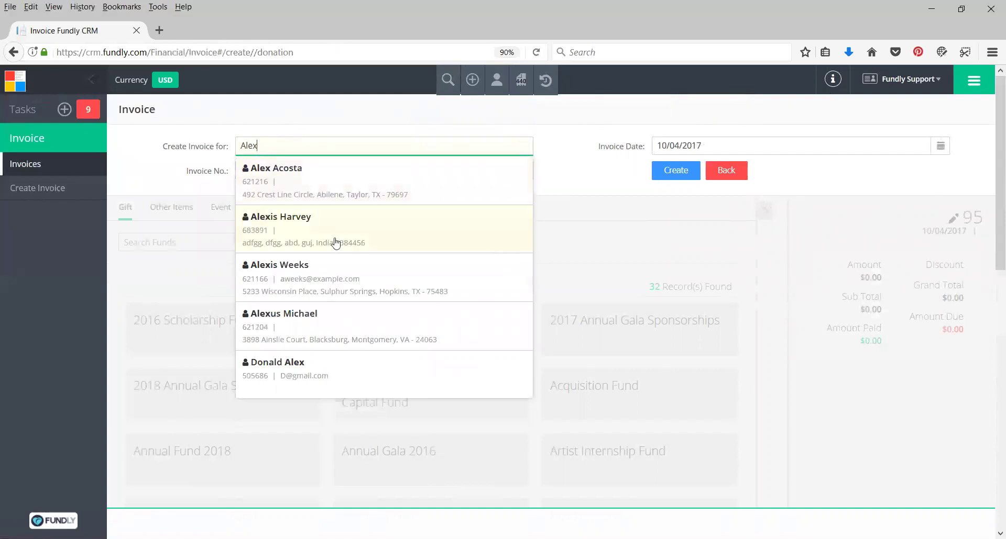
{"action": "left_click", "coordinate": [293, 317]}
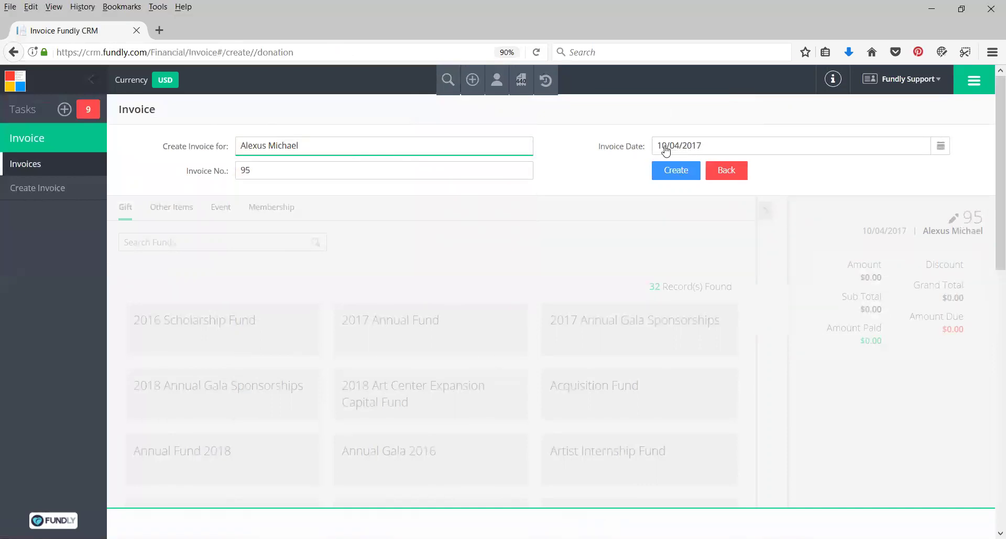
{"action": "left_click", "coordinate": [675, 172]}
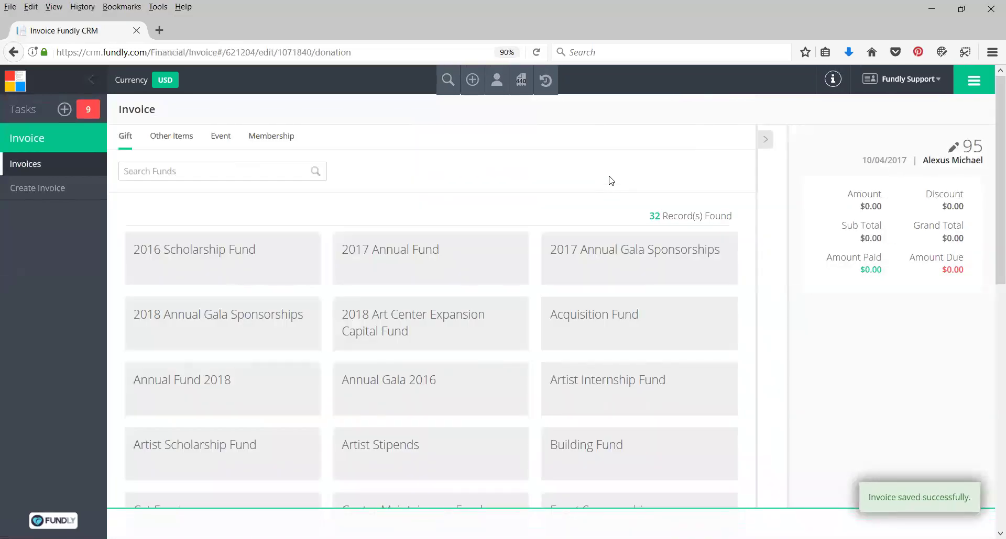
Start a 2017 Annual Fund gift with source In Person and the $25 Humble Hero Bronze amount
{"action": "left_click", "coordinate": [413, 250]}
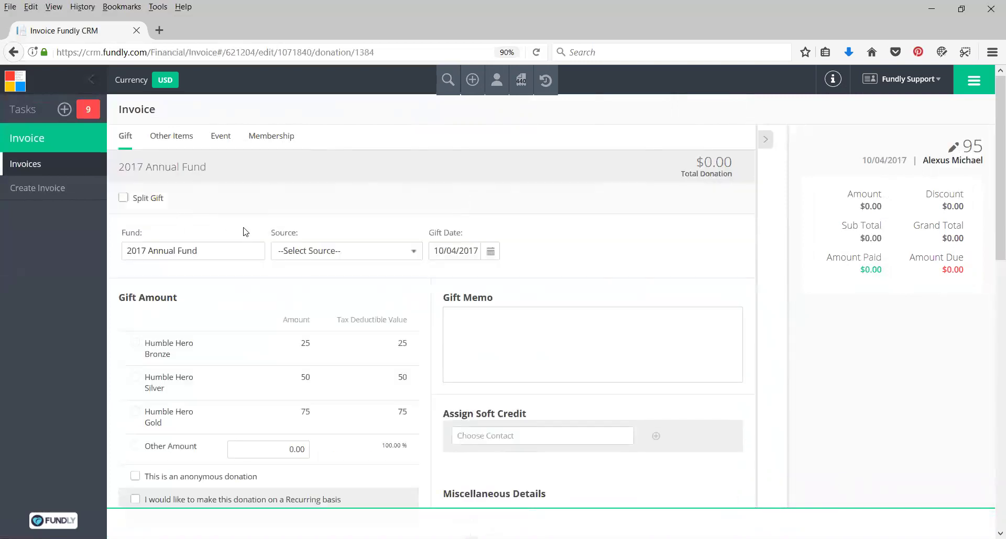
{"action": "left_click", "coordinate": [361, 252]}
{"action": "left_click", "coordinate": [303, 282]}
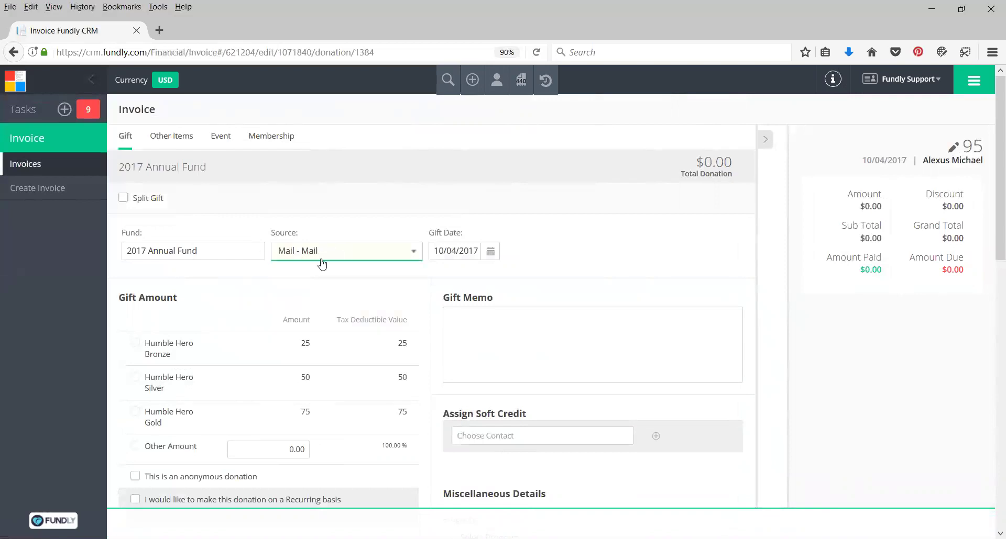
{"action": "left_click", "coordinate": [340, 256]}
{"action": "left_click", "coordinate": [301, 290]}
{"action": "left_click", "coordinate": [299, 257]}
{"action": "left_click", "coordinate": [322, 301]}
{"action": "scroll", "coordinate": [319, 273], "scroll_direction": "down", "scroll_amount": 2}
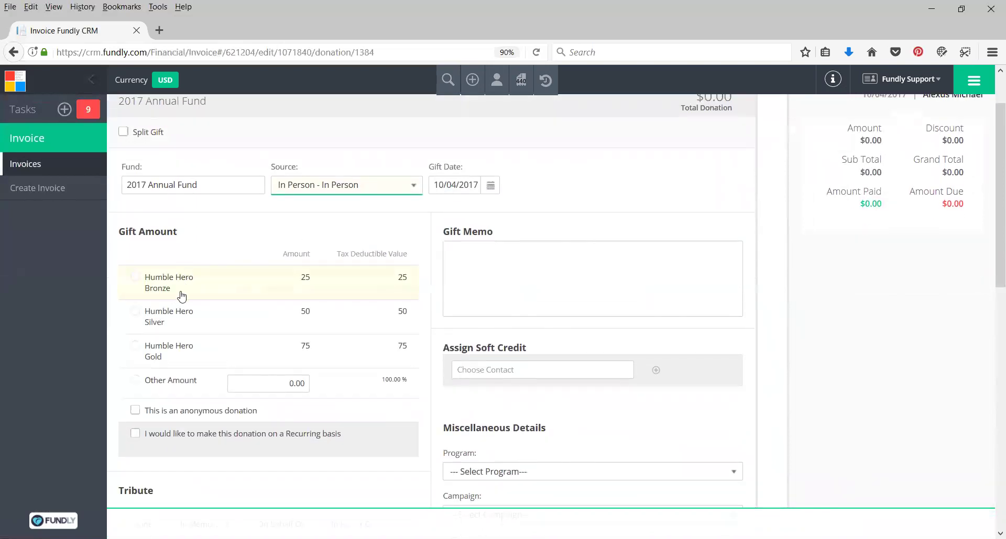
{"action": "left_click", "coordinate": [136, 277]}
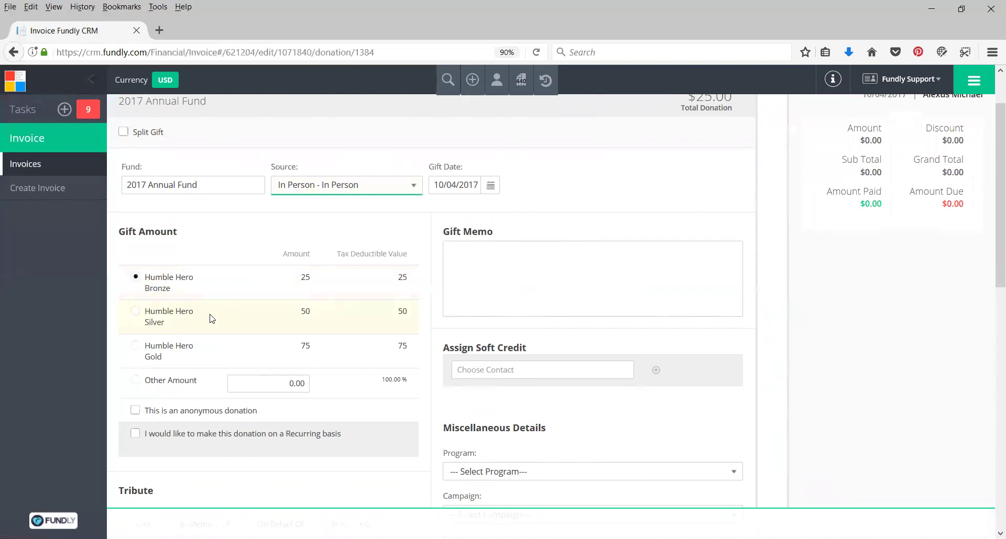
Make the gift recur monthly for 12 months, totalling 300
{"action": "left_click", "coordinate": [184, 435]}
{"action": "scroll", "coordinate": [297, 379], "scroll_direction": "down", "scroll_amount": 3}
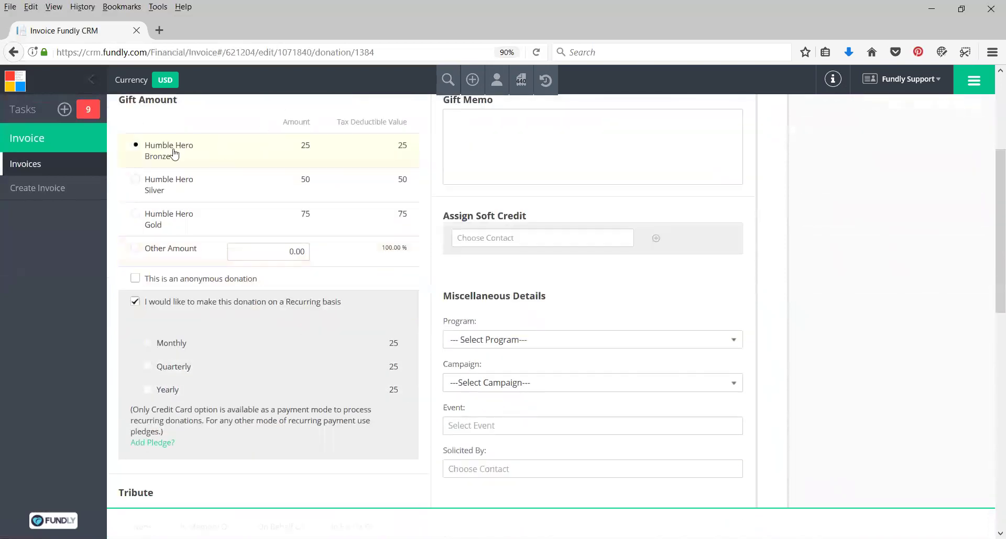
{"action": "left_click", "coordinate": [166, 346]}
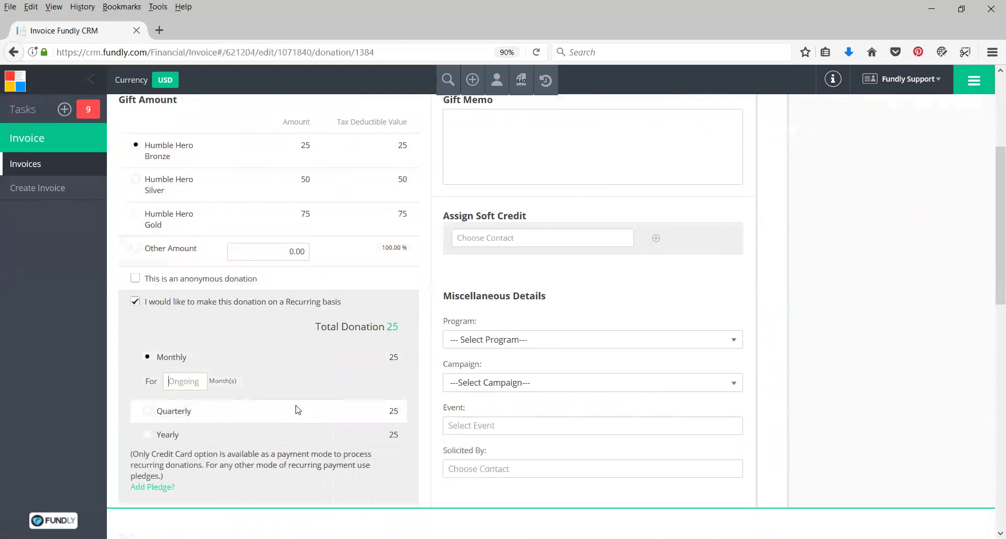
{"action": "type", "text": "12"}
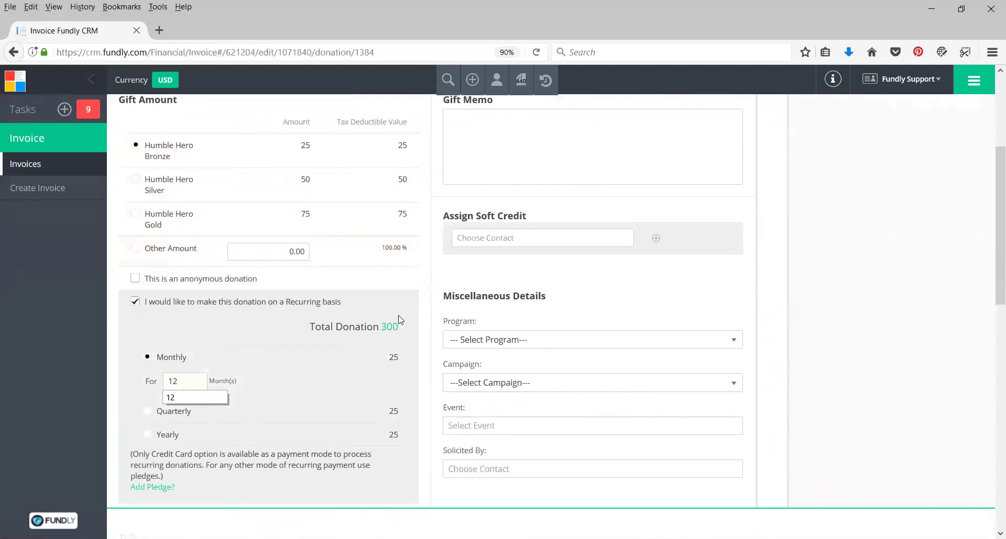
{"action": "scroll", "coordinate": [400, 321], "scroll_direction": "down", "scroll_amount": 2}
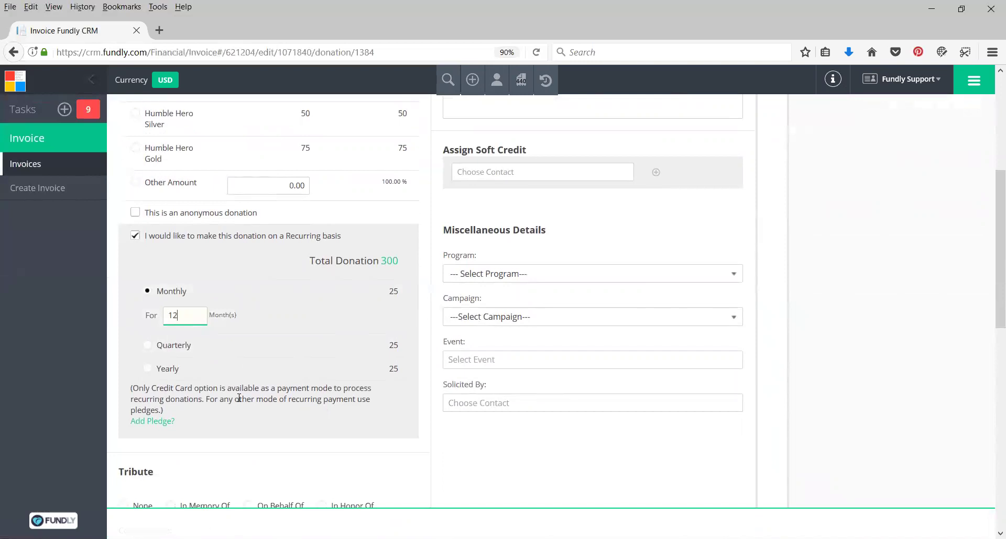
{"action": "scroll", "coordinate": [239, 398], "scroll_direction": "down", "scroll_amount": 2}
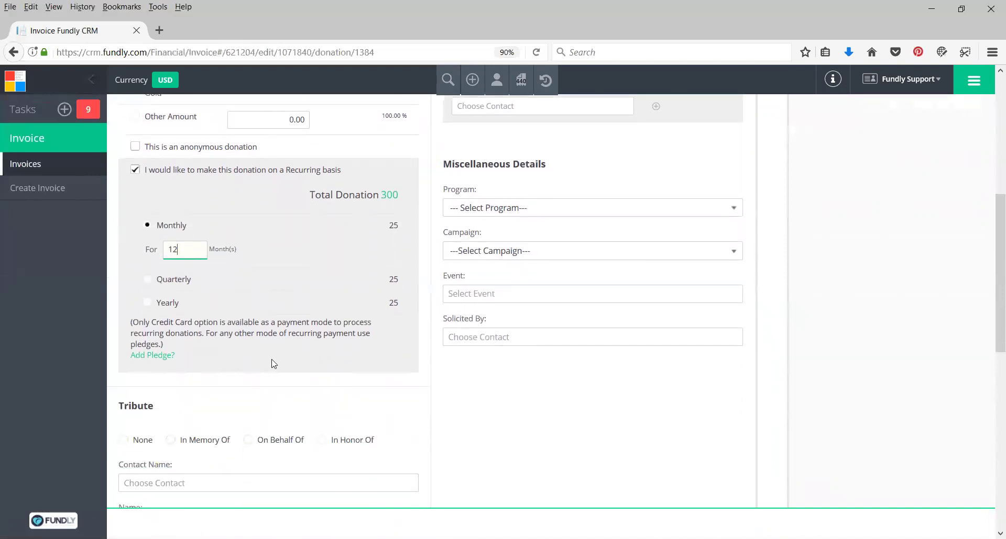
{"action": "scroll", "coordinate": [272, 363], "scroll_direction": "down", "scroll_amount": 10}
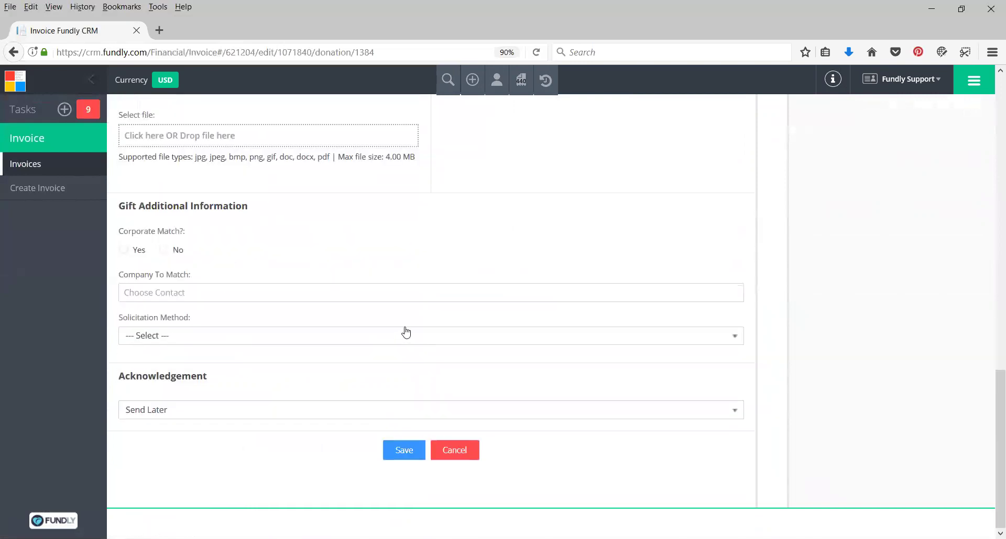
Save the recurring gift and set its payment mode to Credit Card after Cash is refused
{"action": "left_click", "coordinate": [402, 451]}
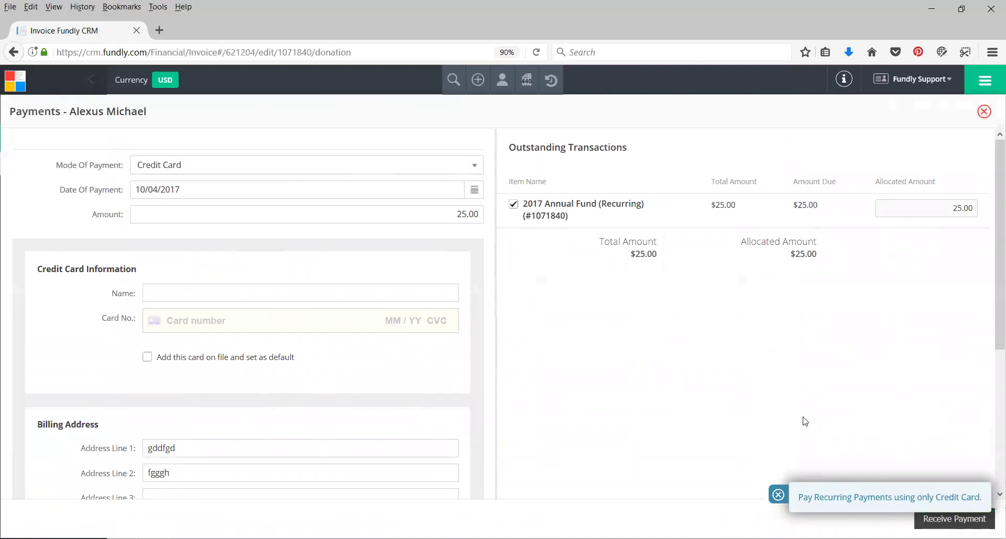
{"action": "left_click", "coordinate": [165, 168]}
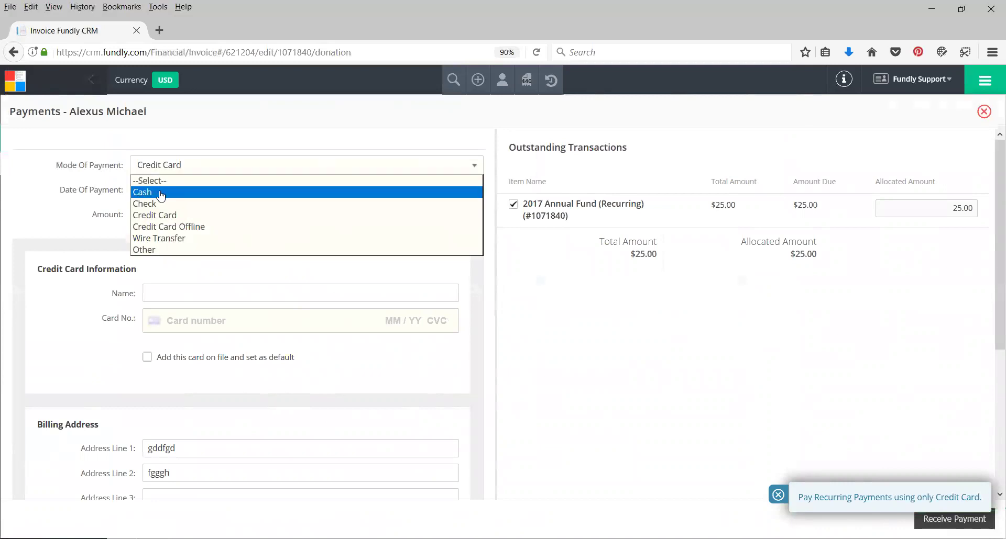
{"action": "left_click", "coordinate": [157, 196]}
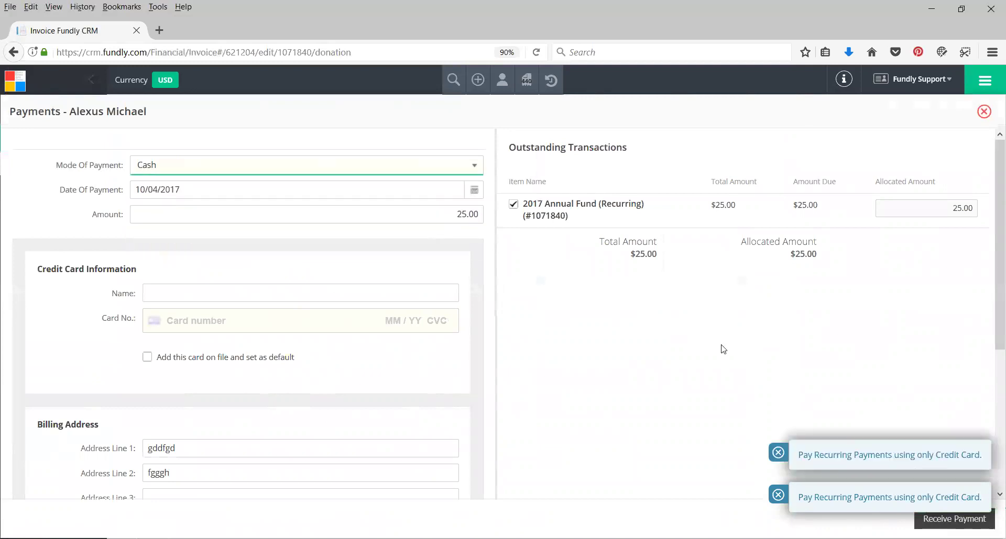
{"action": "left_click", "coordinate": [778, 454]}
{"action": "left_click", "coordinate": [778, 454]}
{"action": "left_click", "coordinate": [137, 170]}
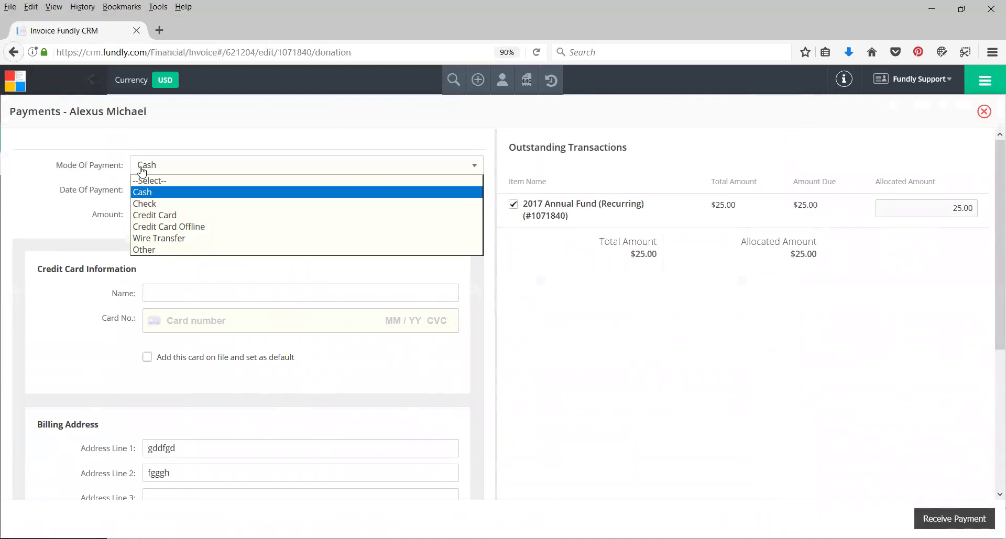
{"action": "left_click", "coordinate": [152, 214]}
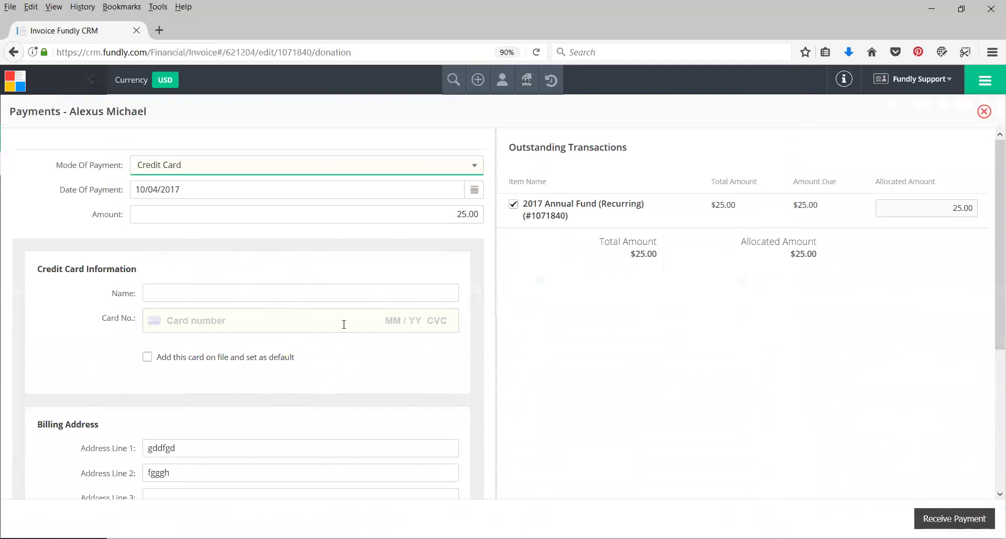
{"action": "scroll", "coordinate": [324, 314], "scroll_direction": "down", "scroll_amount": 3}
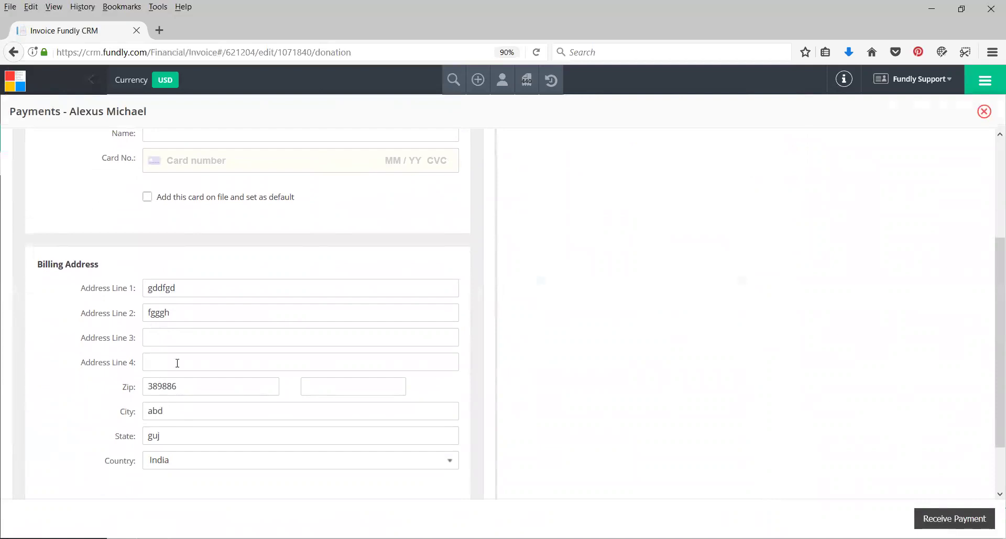
{"action": "scroll", "coordinate": [209, 361], "scroll_direction": "down", "scroll_amount": 1}
{"action": "scroll", "coordinate": [214, 315], "scroll_direction": "up", "scroll_amount": 2}
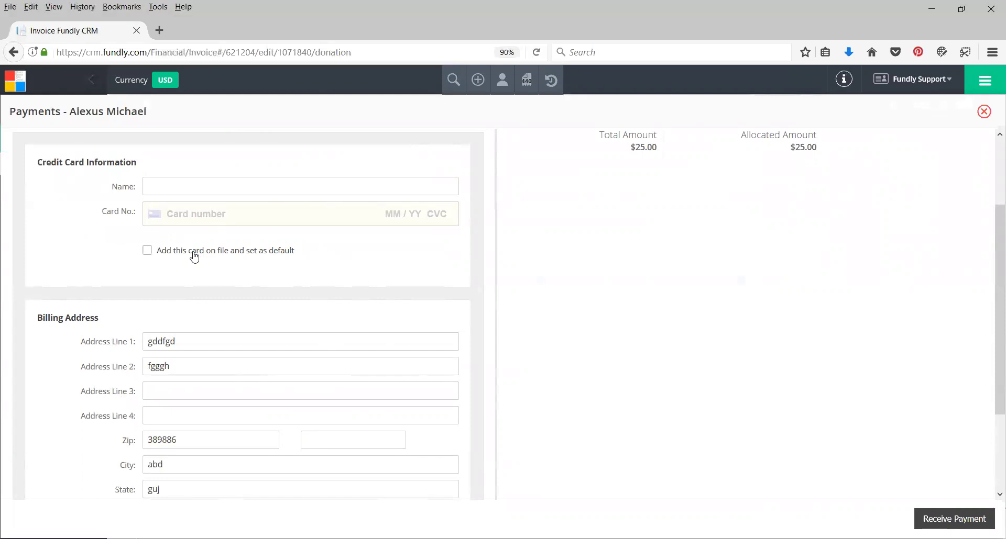
Keep this payment's card on file as the default card
{"action": "left_click", "coordinate": [194, 257]}
{"action": "scroll", "coordinate": [580, 343], "scroll_direction": "up", "scroll_amount": 3}
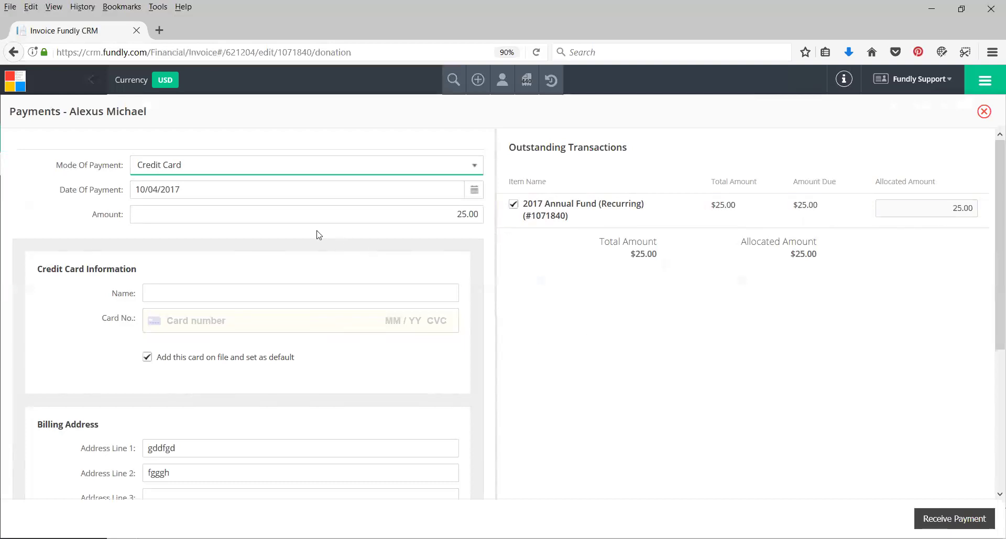
Attempt to receive the payment and dismiss the name-required error
{"action": "scroll", "coordinate": [375, 360], "scroll_direction": "down", "scroll_amount": 3}
{"action": "scroll", "coordinate": [426, 312], "scroll_direction": "down", "scroll_amount": 3}
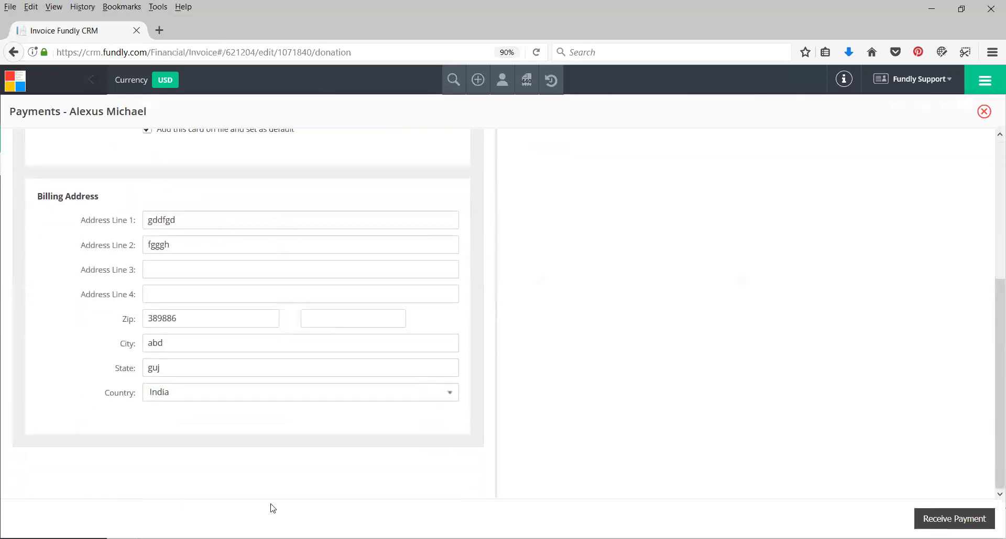
{"action": "left_click", "coordinate": [948, 518]}
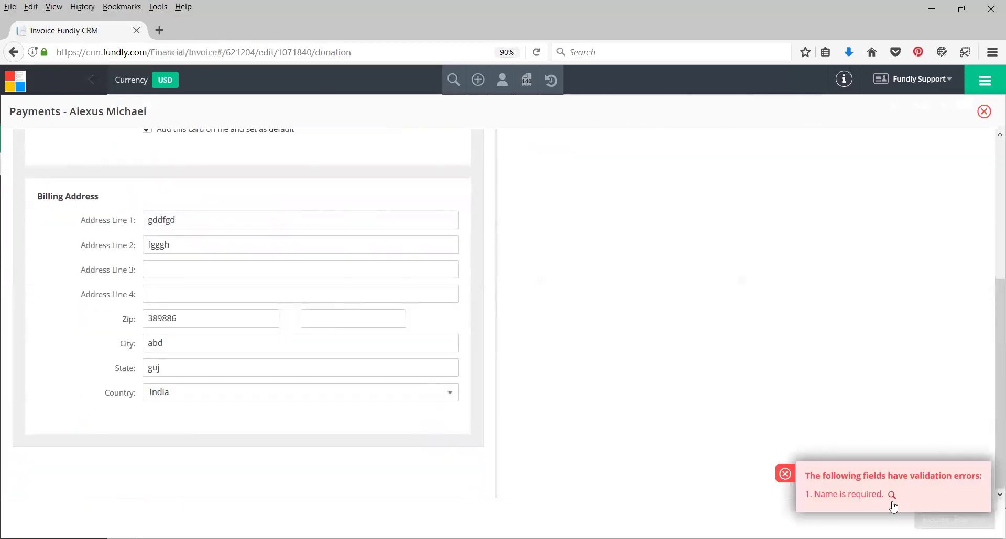
{"action": "left_click", "coordinate": [788, 475]}
{"action": "scroll", "coordinate": [327, 292], "scroll_direction": "up", "scroll_amount": 5}
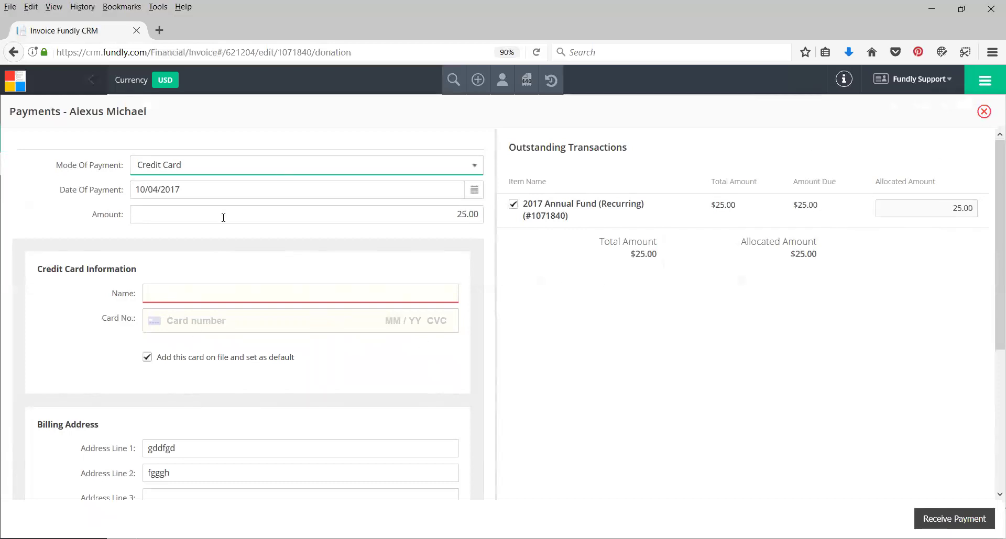
Remove the card number accidentally typed into the cardholder name field
{"action": "left_click", "coordinate": [196, 293]}
{"action": "left_click", "coordinate": [197, 294]}
{"action": "type", "text": "4111111111111111"}
{"action": "double_click", "coordinate": [215, 298]}
{"action": "key", "text": "BackSpace"}
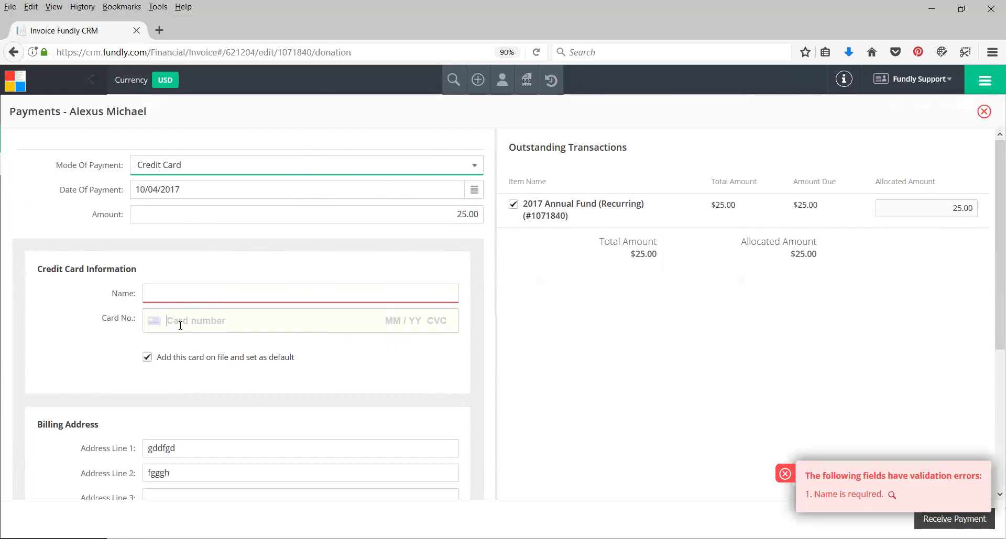
Enter the Visa test card number, cardholder's name, expiry, CVC and ZIP, and receive the payment
{"action": "left_click", "coordinate": [180, 326]}
{"action": "key", "text": "ctrl+v"}
{"action": "left_click", "coordinate": [267, 289]}
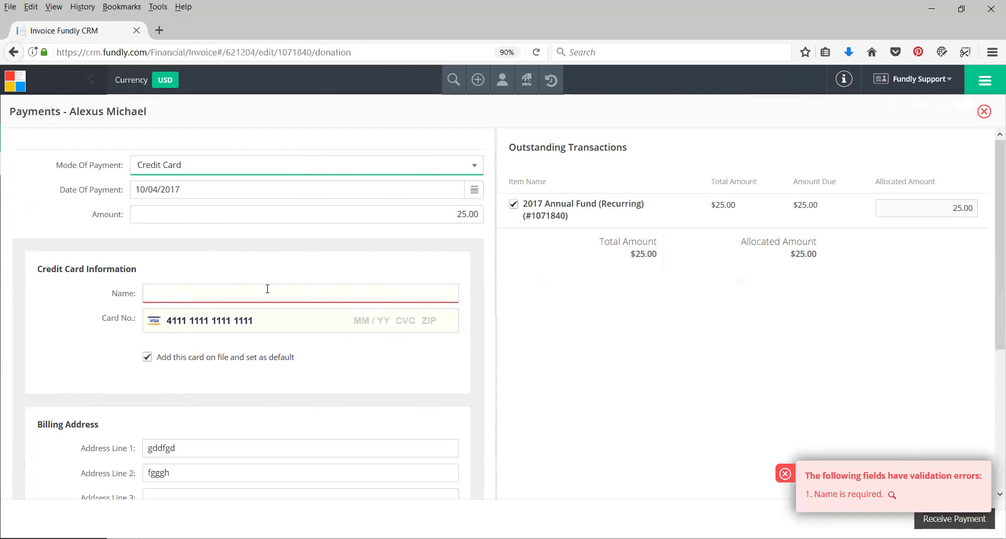
{"action": "left_click", "coordinate": [379, 319]}
{"action": "type", "text": "04 / "}
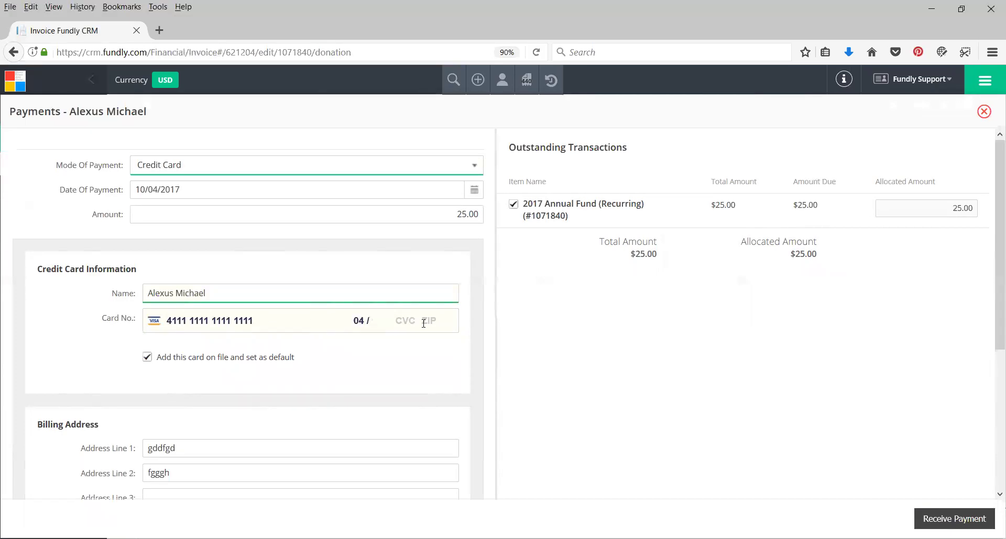
{"action": "type", "text": "20 20"}
{"action": "key", "text": "BackSpace"}
{"action": "key", "text": "BackSpace"}
{"action": "type", "text": "111"}
{"action": "scroll", "coordinate": [246, 449], "scroll_direction": "down", "scroll_amount": 3}
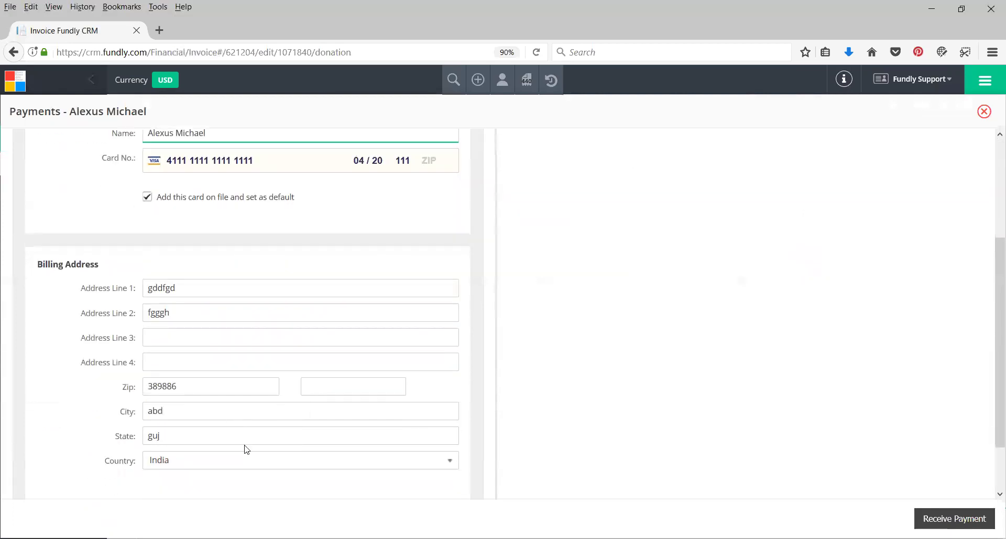
{"action": "scroll", "coordinate": [244, 450], "scroll_direction": "up", "scroll_amount": 2}
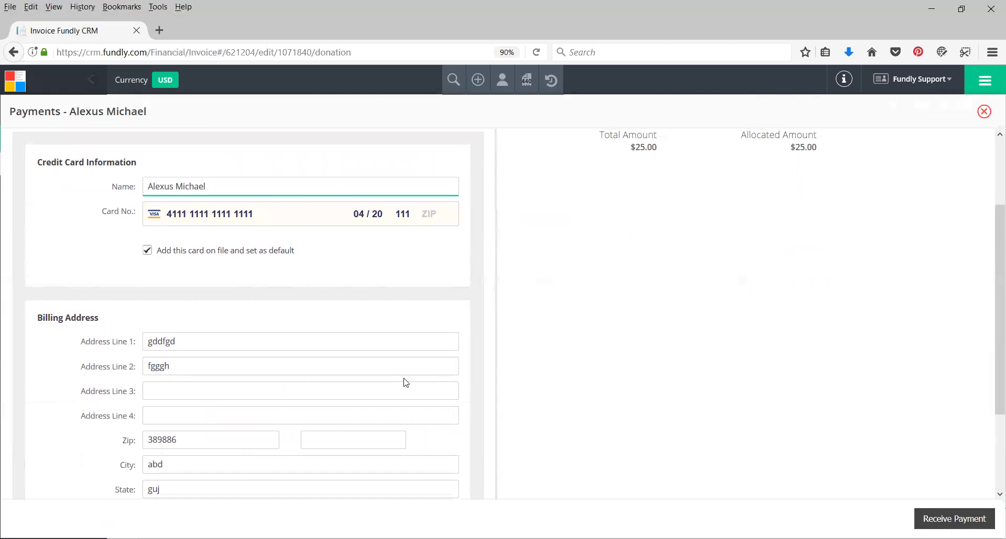
{"action": "type", "text": "38988"}
{"action": "left_click", "coordinate": [945, 520]}
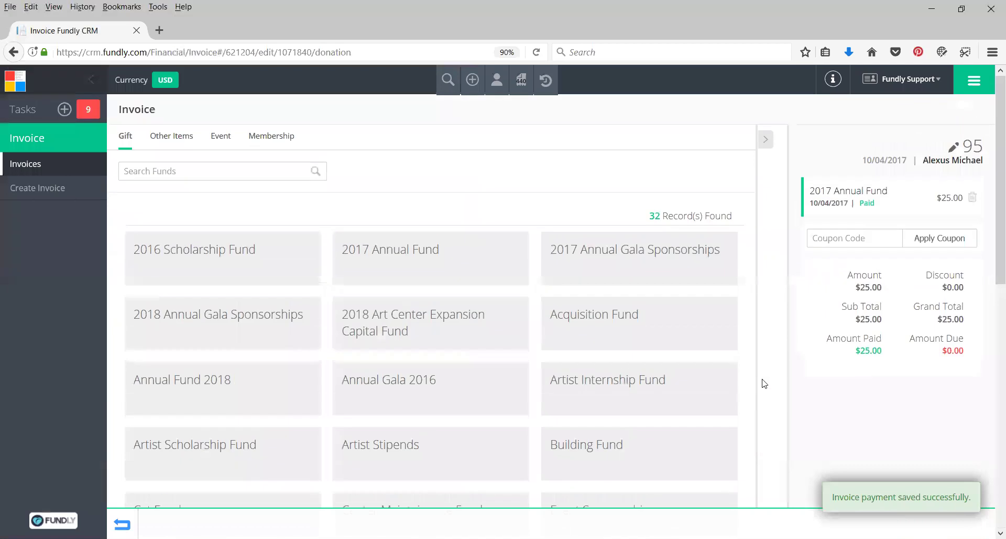
Go to Fundraising > Gifts from the module menu
{"action": "left_click", "coordinate": [974, 81]}
{"action": "left_click", "coordinate": [90, 308]}
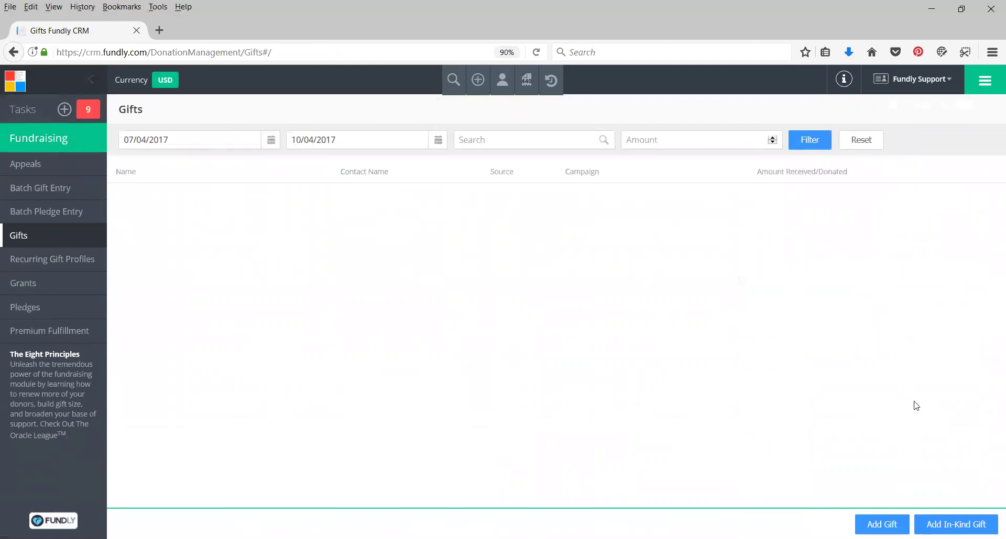
Search the Gifts list by the donor's surname to show their two gifts
{"action": "left_click", "coordinate": [517, 140]}
{"action": "type", "text": "michael"}
{"action": "key", "text": "Return"}
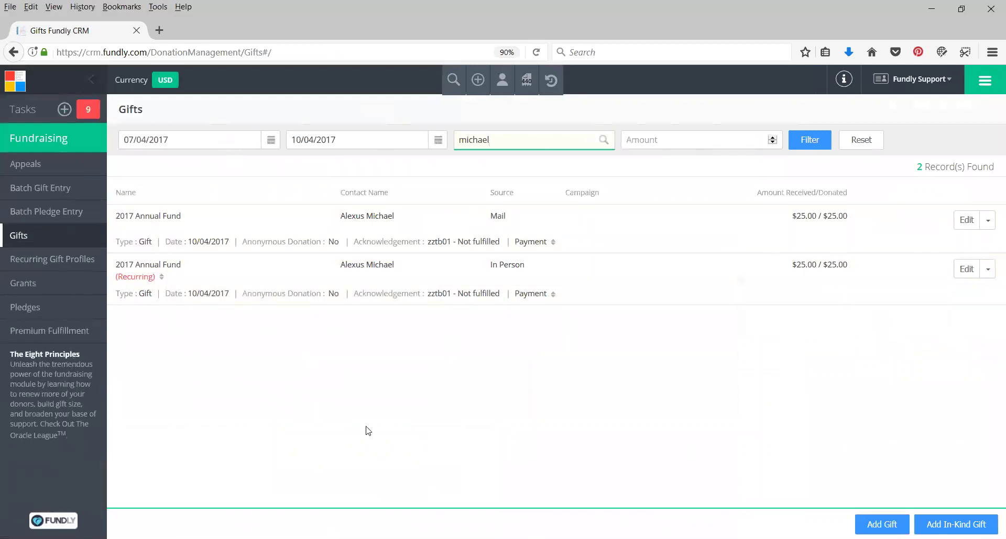
Open the plus (Add) menu of new records
{"action": "left_click", "coordinate": [975, 85]}
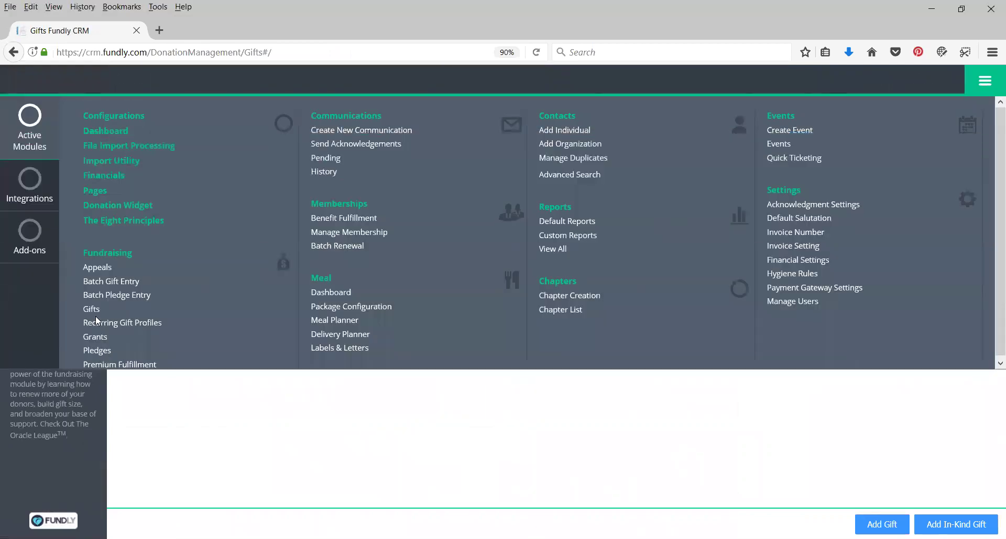
{"action": "left_click", "coordinate": [989, 78]}
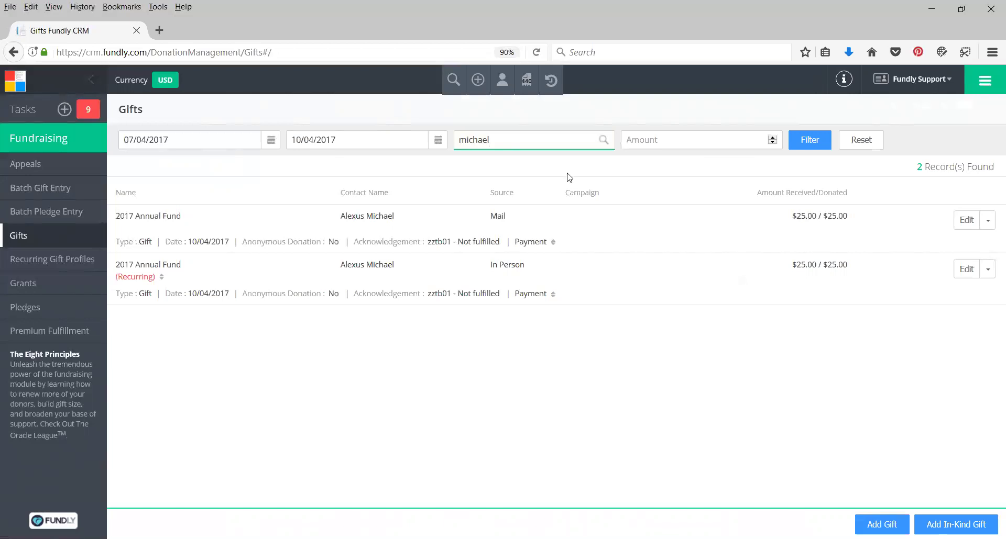
{"action": "left_click", "coordinate": [477, 81]}
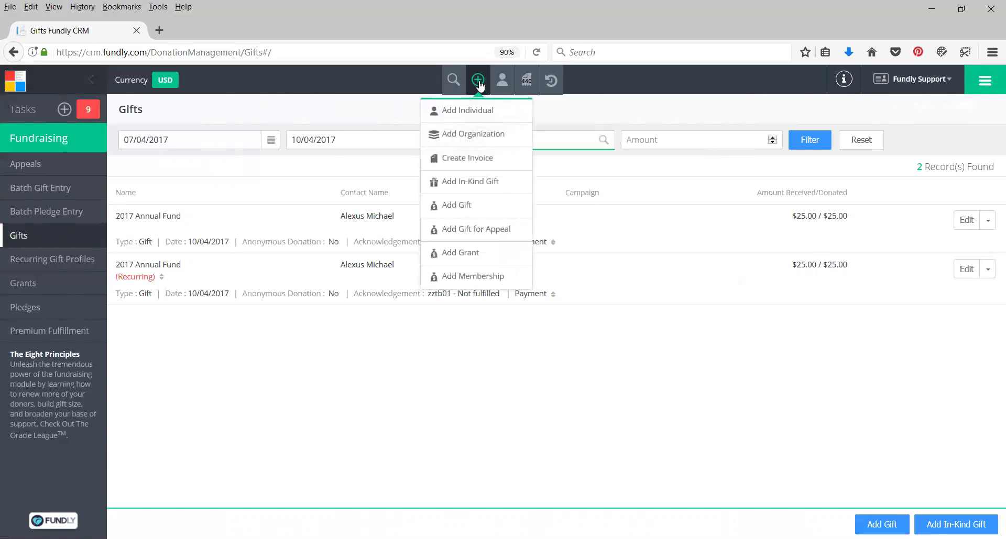
Start a new gift, choose the donor contact from the name suggestions, and turn on Split Gift
{"action": "left_click", "coordinate": [467, 207]}
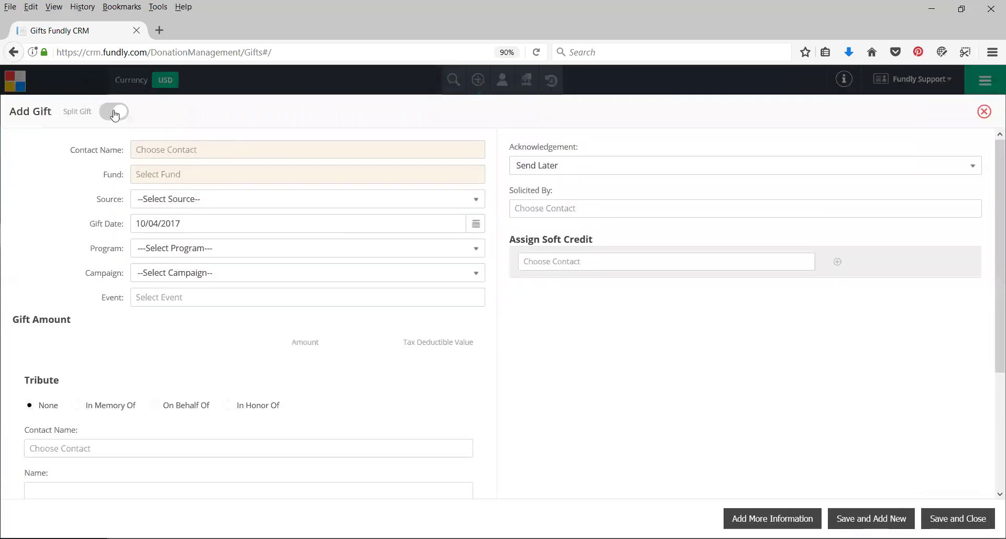
{"action": "left_click", "coordinate": [157, 149]}
{"action": "type", "text": "Ben Bro"}
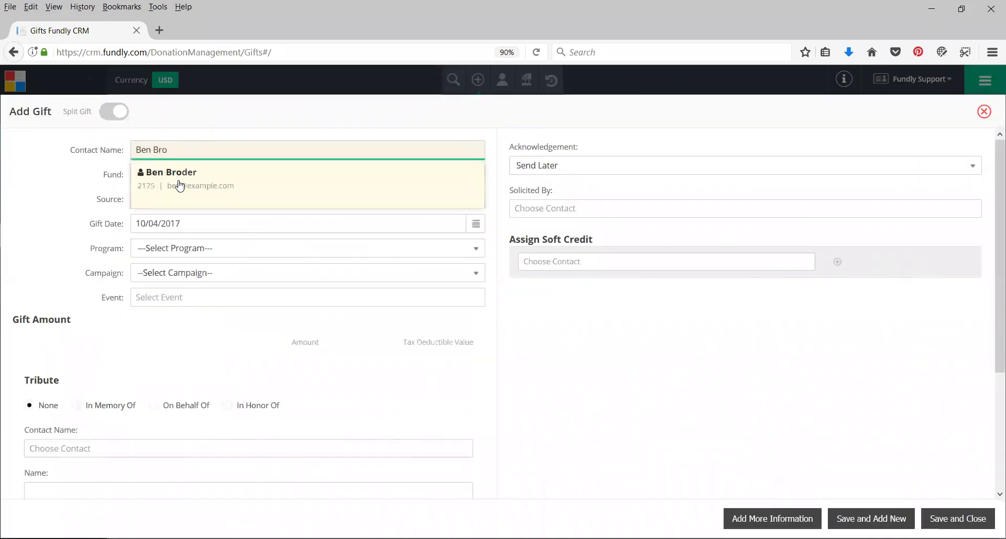
{"action": "left_click", "coordinate": [180, 185]}
{"action": "left_click", "coordinate": [110, 112]}
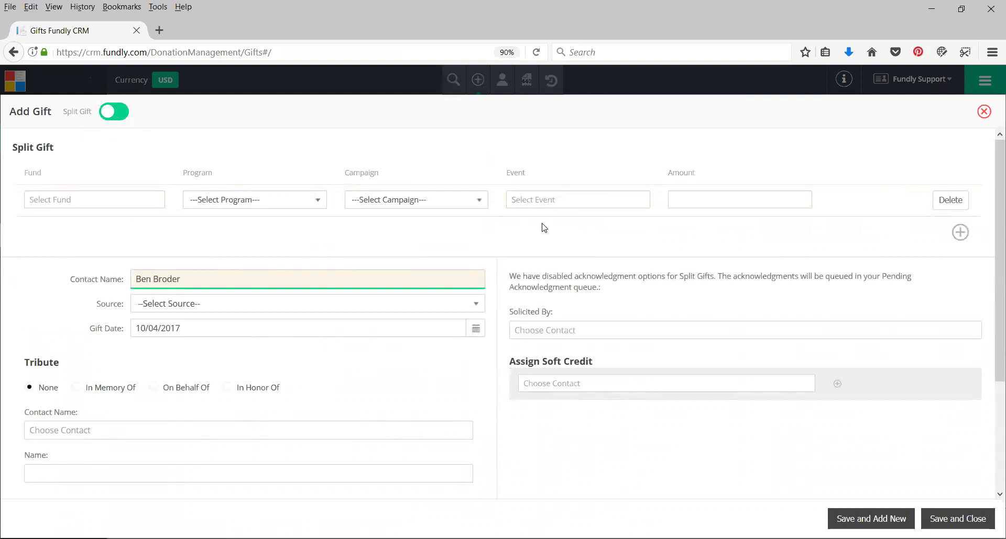
Set the first split line to 2017 Annual Fund, Adult Arts Education, amount 50
{"action": "left_click", "coordinate": [94, 197]}
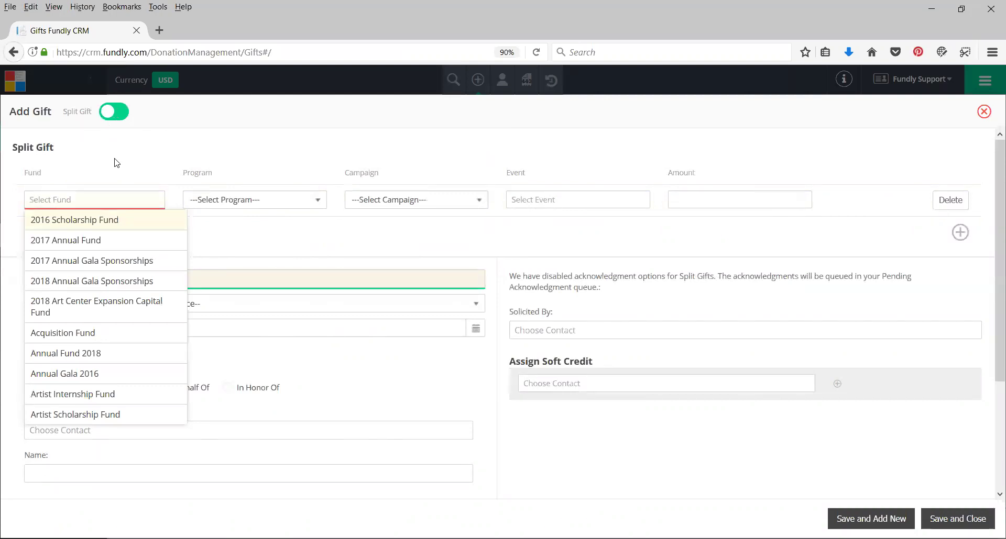
{"action": "type", "text": "2017"}
{"action": "left_click", "coordinate": [82, 224]}
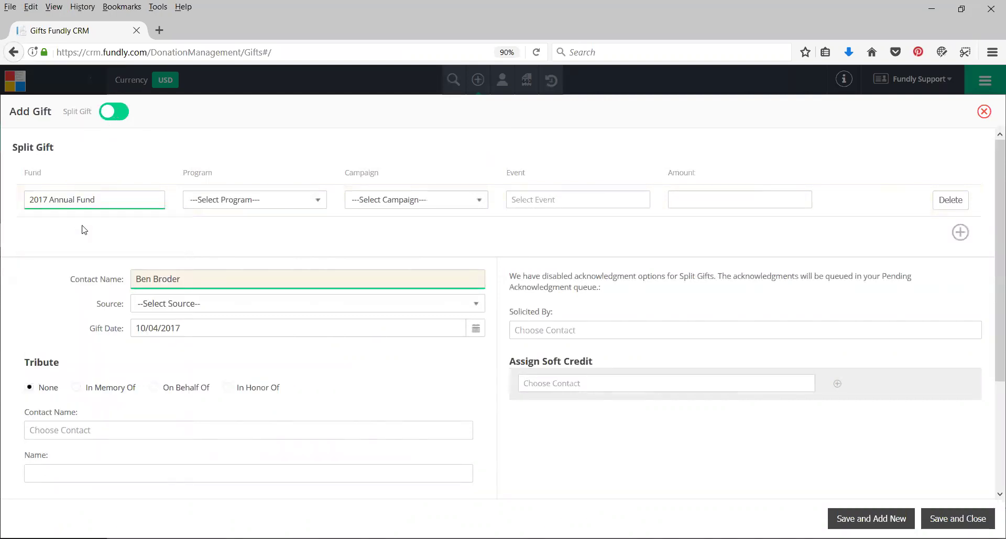
{"action": "left_click", "coordinate": [217, 203]}
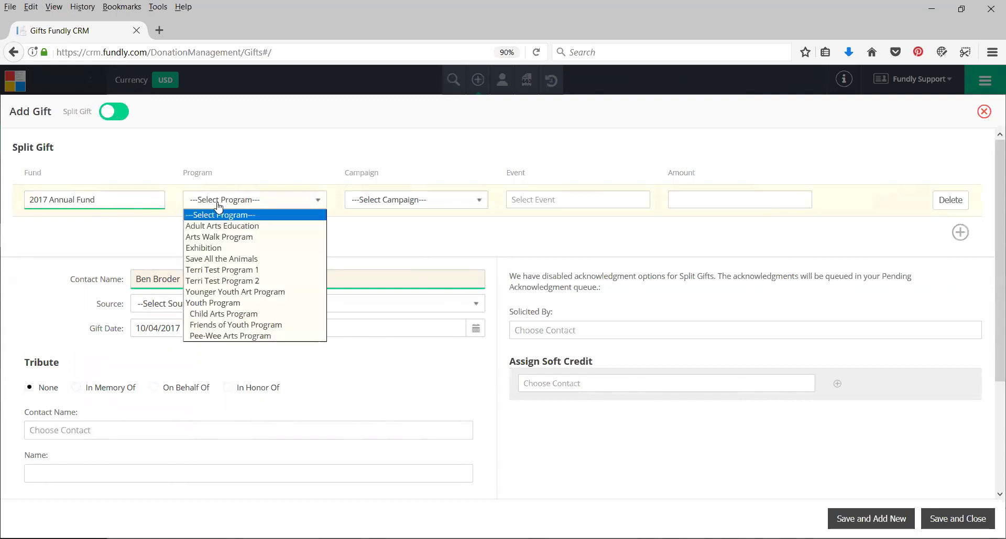
{"action": "left_click", "coordinate": [220, 226]}
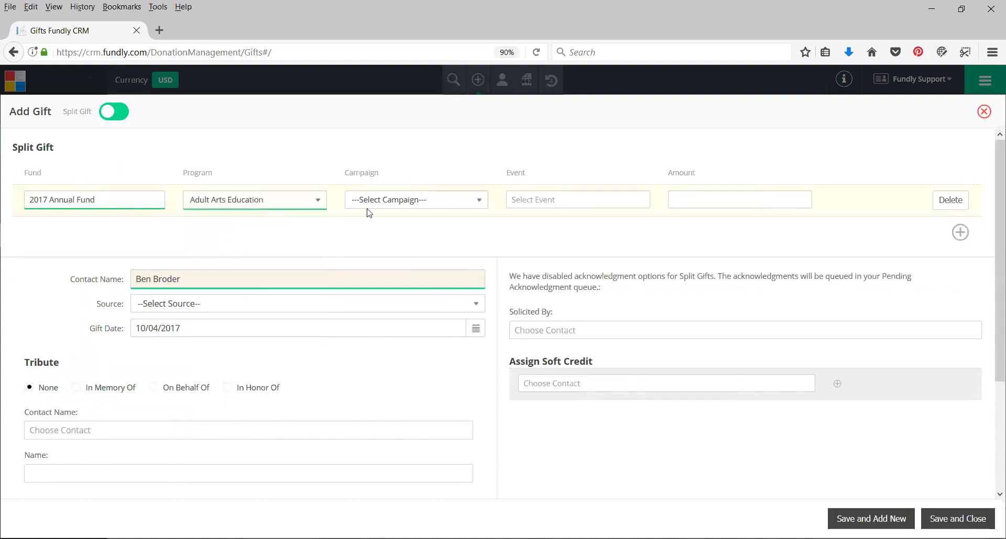
{"action": "left_click", "coordinate": [720, 197]}
{"action": "type", "text": "50"}
Add a second split line for 2017 Annual Fund, Youth Program, amount 50
{"action": "left_click", "coordinate": [959, 235]}
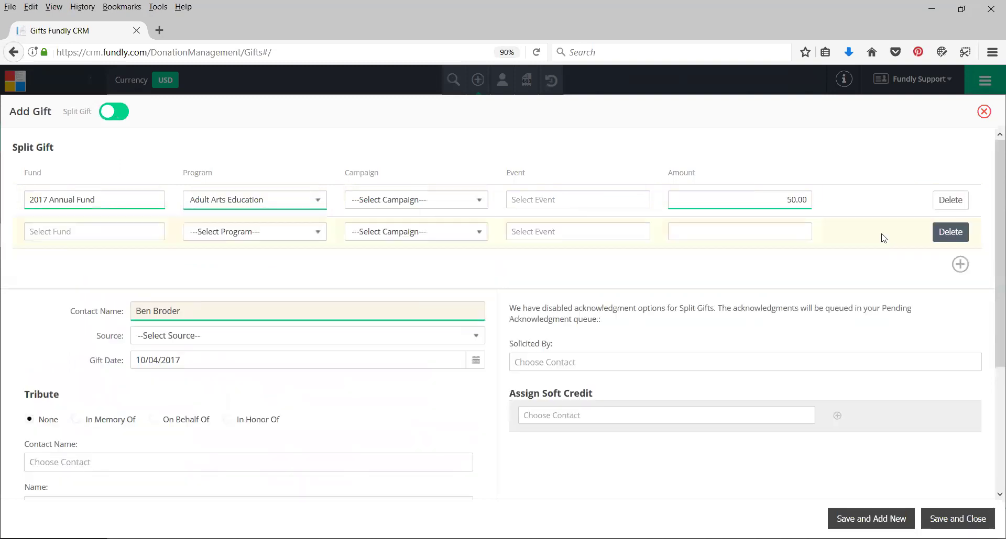
{"action": "left_click", "coordinate": [97, 233]}
{"action": "type", "text": "2017"}
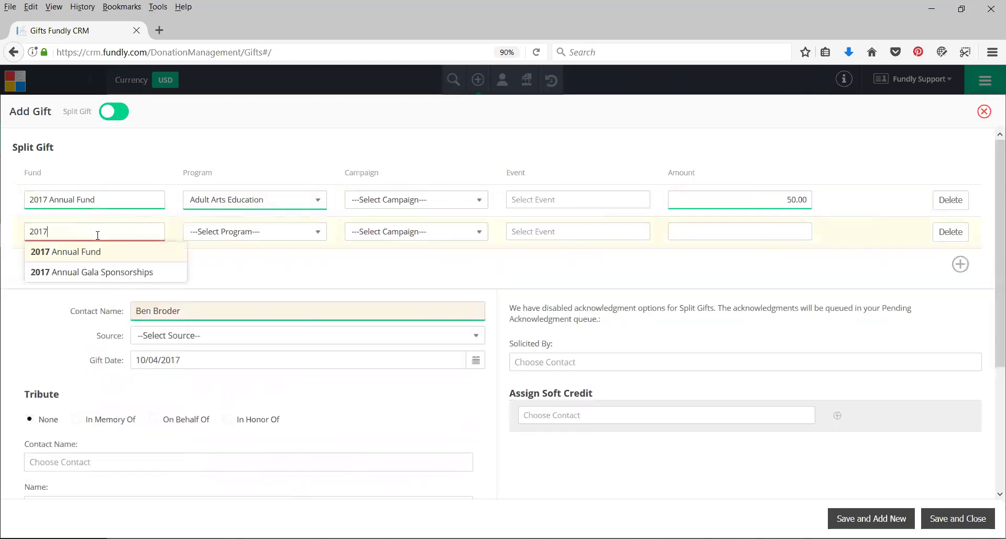
{"action": "left_click", "coordinate": [98, 252]}
{"action": "left_click", "coordinate": [259, 232]}
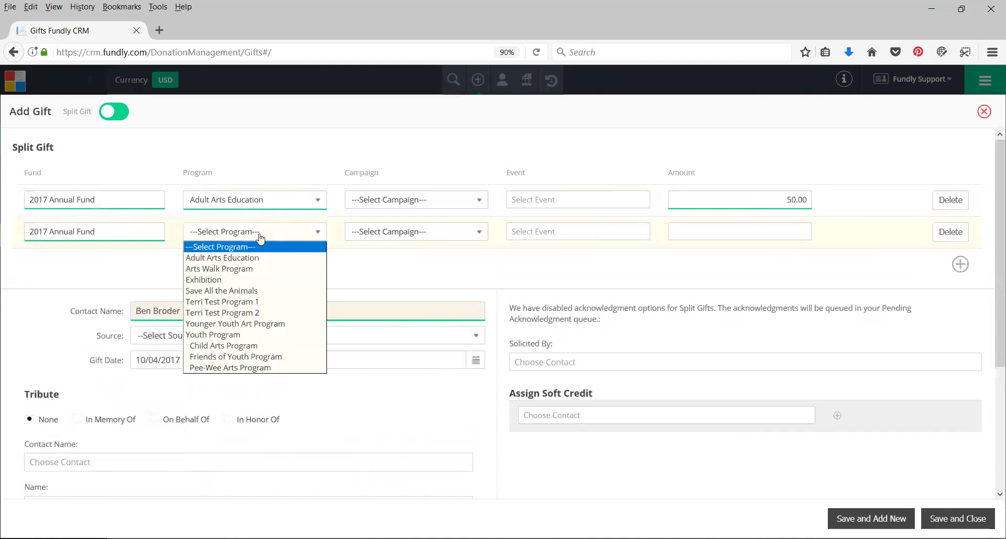
{"action": "left_click", "coordinate": [212, 335]}
{"action": "left_click", "coordinate": [729, 237]}
{"action": "type", "text": "50"}
{"action": "left_click", "coordinate": [852, 271]}
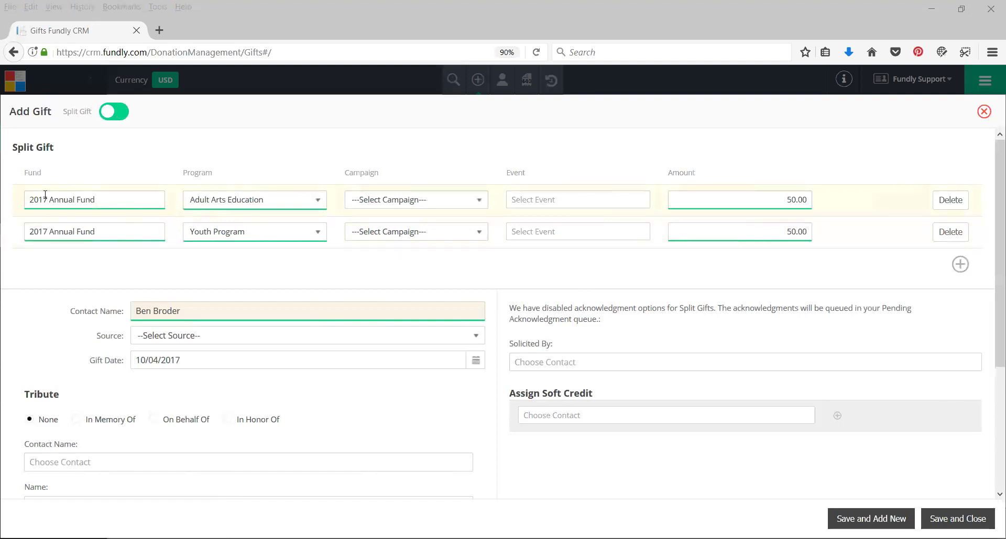
Change the second split line's fund to Annual Fund 2018 and reset its program to --Select Program--
{"action": "left_click", "coordinate": [95, 239]}
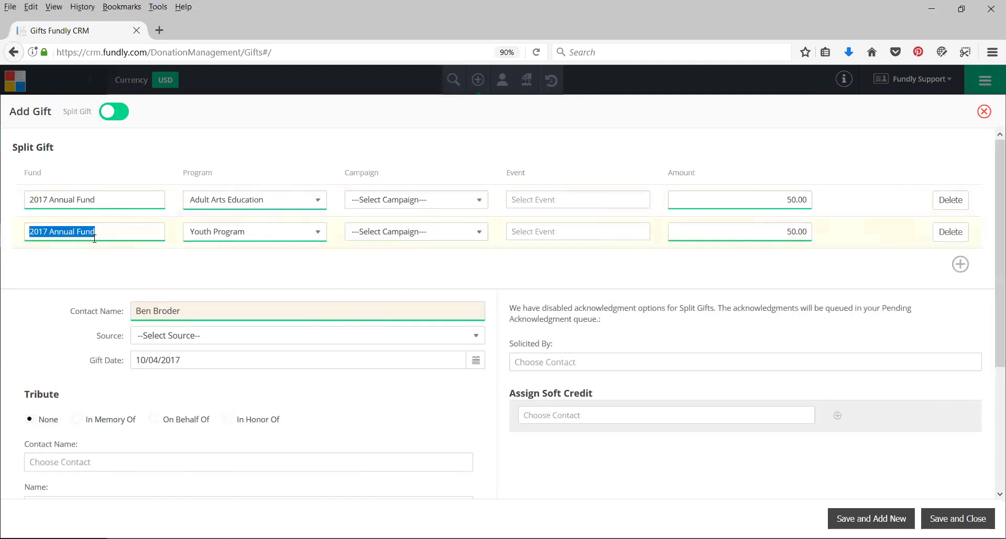
{"action": "type", "text": "2018"}
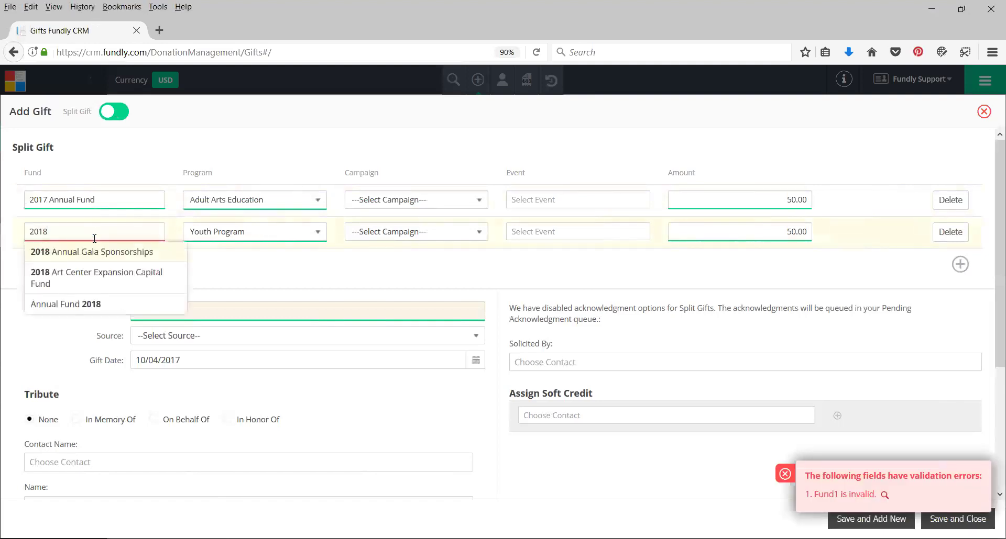
{"action": "left_click", "coordinate": [95, 305]}
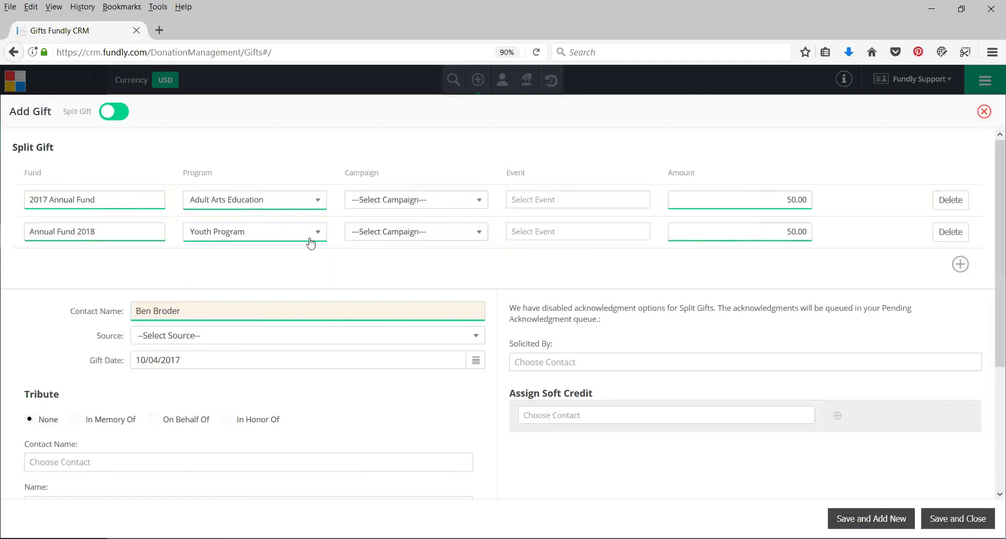
{"action": "left_click", "coordinate": [281, 240]}
{"action": "left_click", "coordinate": [205, 247]}
Replace the second split line's fund with Project Management Fees
{"action": "left_click_drag", "start_coordinate": [102, 232], "coordinate": [5, 219]}
{"action": "type", "text": "cre"}
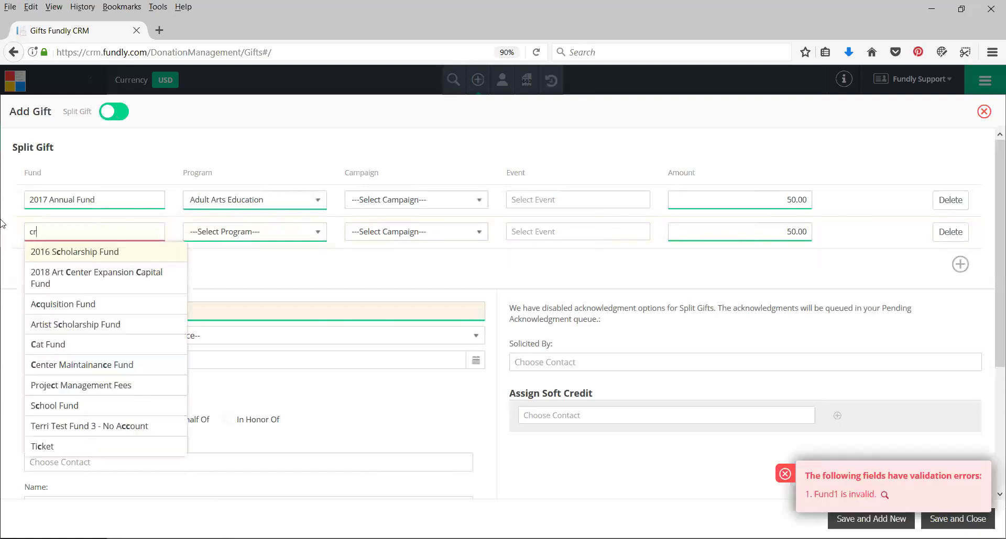
{"action": "key", "text": "BackSpace"}
{"action": "key", "text": "BackSpace"}
{"action": "key", "text": "BackSpace"}
{"action": "type", "text": "fe"}
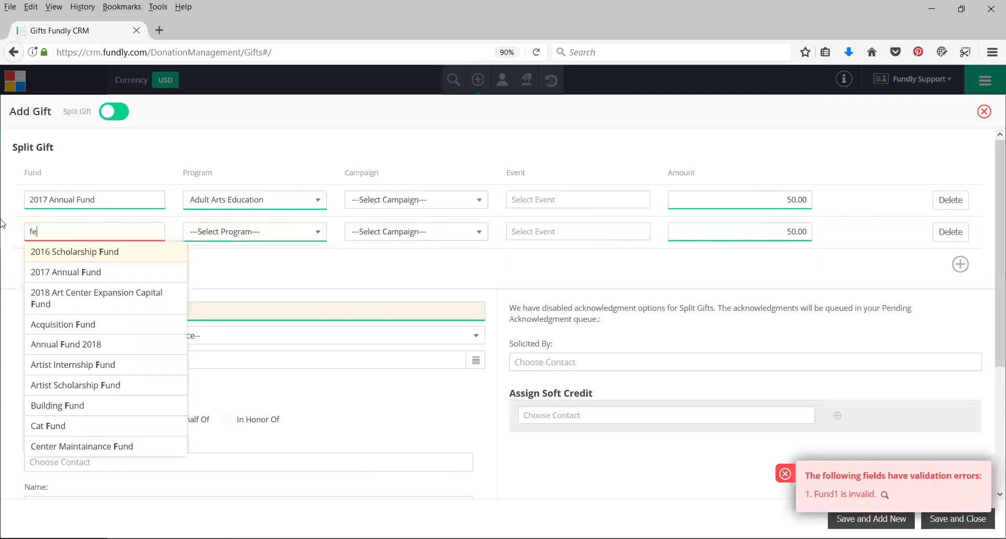
{"action": "left_click", "coordinate": [80, 250]}
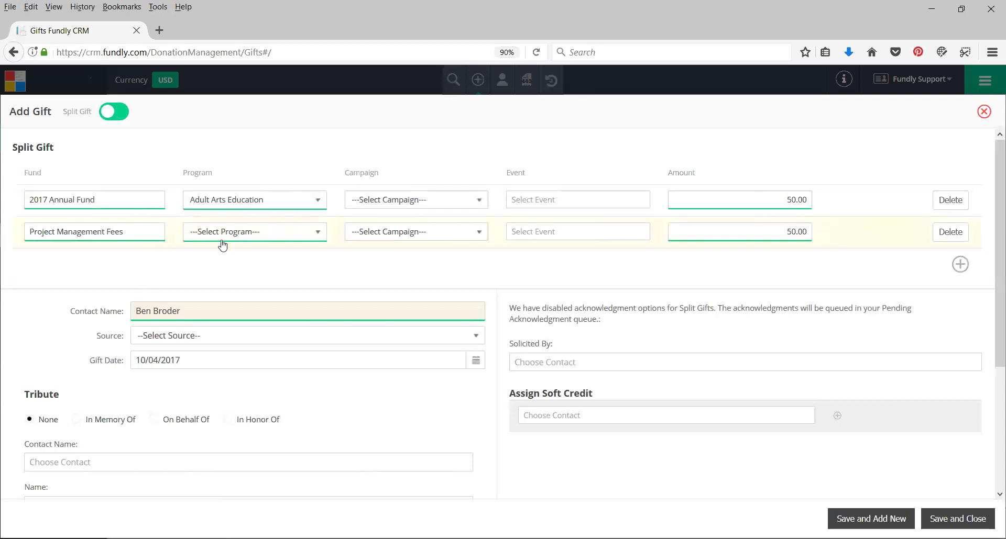
Clear the first line's program and set the split amounts to 48 and 2
{"action": "left_click", "coordinate": [210, 204]}
{"action": "left_click", "coordinate": [209, 213]}
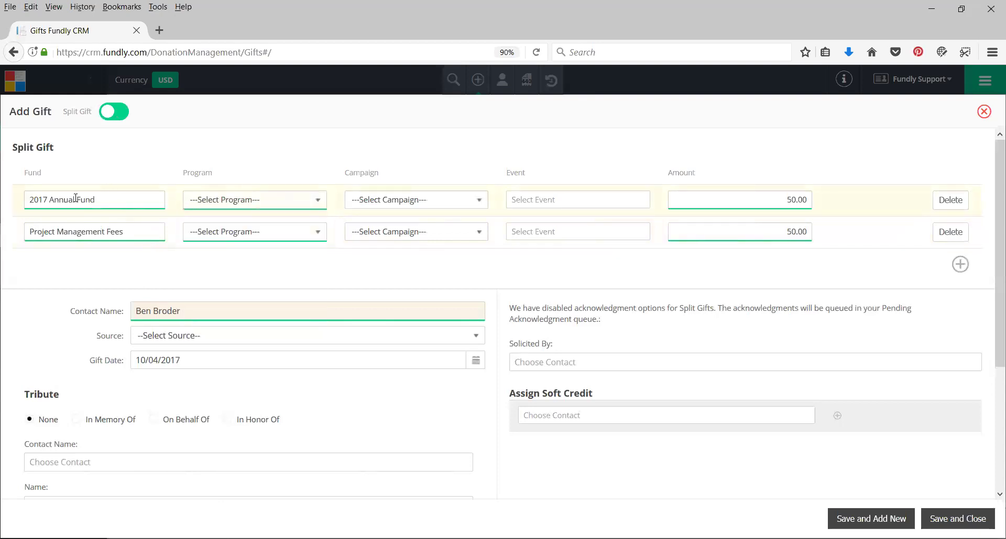
{"action": "double_click", "coordinate": [792, 199]}
{"action": "type", "text": "48"}
{"action": "double_click", "coordinate": [767, 225]}
{"action": "type", "text": "2"}
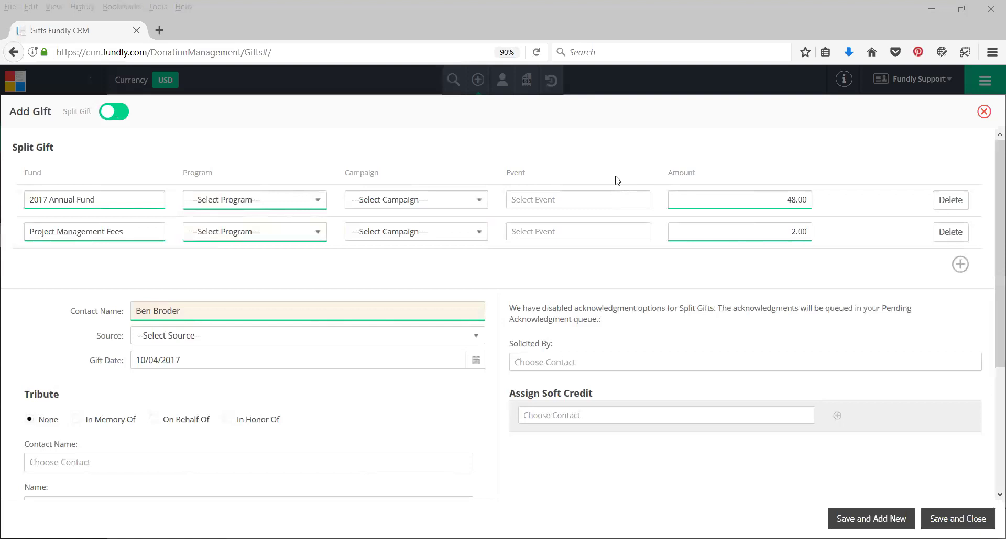
Change the split amounts to 49 and 1, remove the empty third line, and dismiss the validation error
{"action": "left_click_drag", "start_coordinate": [788, 232], "coordinate": [829, 236]}
{"action": "type", "text": "1"}
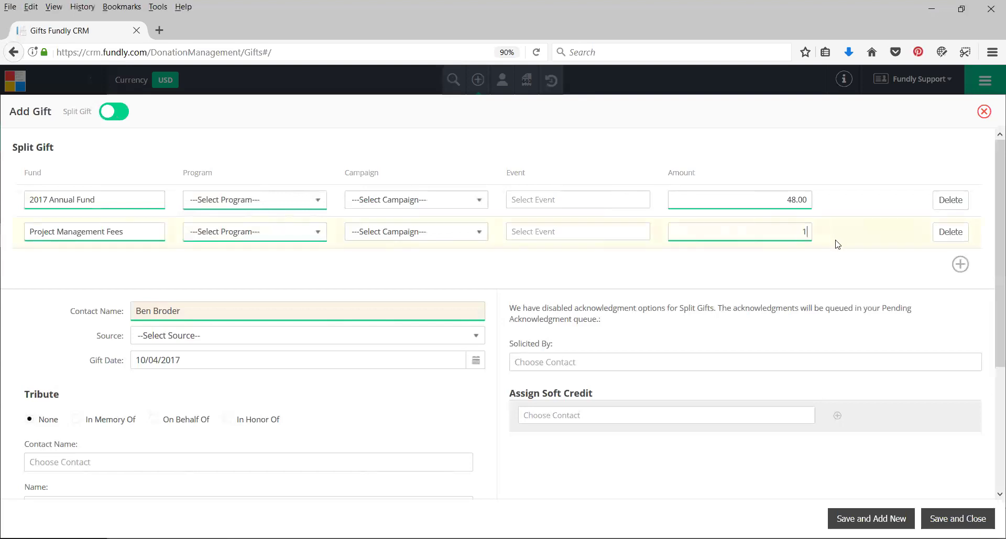
{"action": "key", "text": "Return"}
{"action": "left_click_drag", "start_coordinate": [783, 201], "coordinate": [830, 209]}
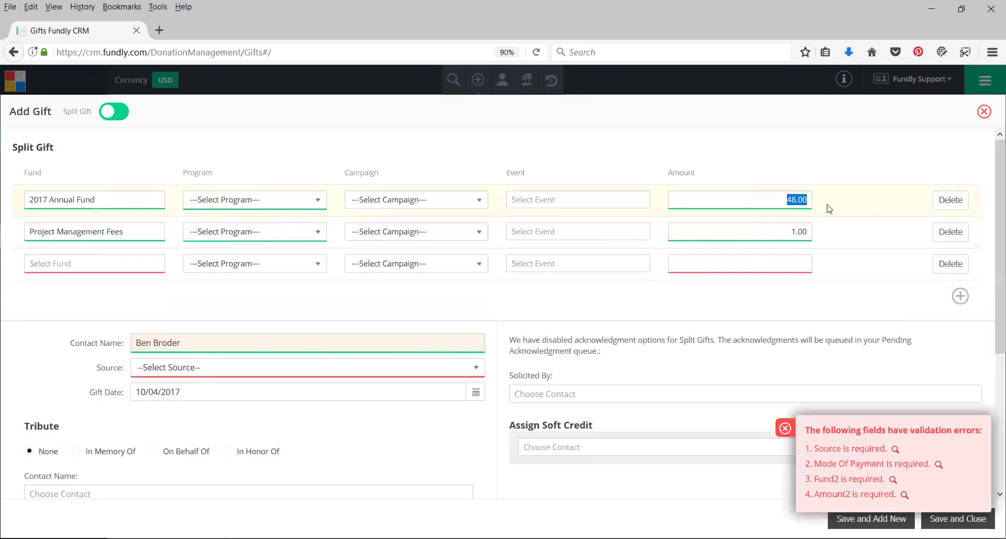
{"action": "type", "text": "49"}
{"action": "left_click", "coordinate": [950, 264]}
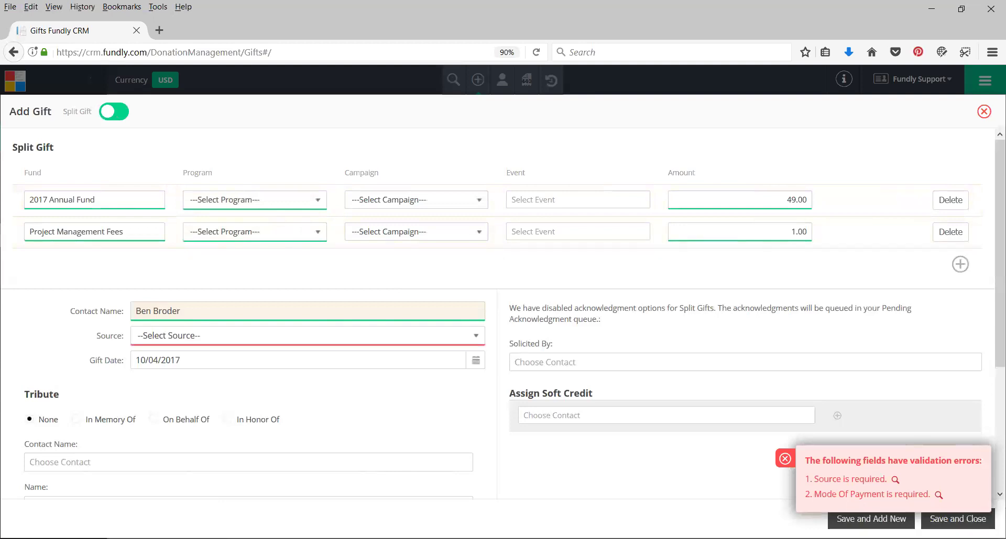
{"action": "double_click", "coordinate": [779, 459]}
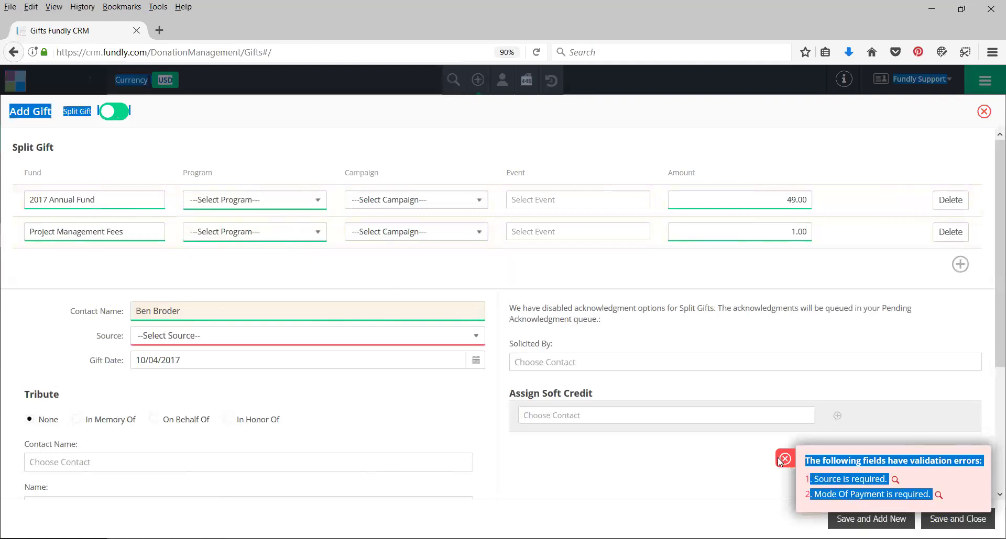
Set the gift's Source to "Mail - Mail"
{"action": "left_click", "coordinate": [726, 479]}
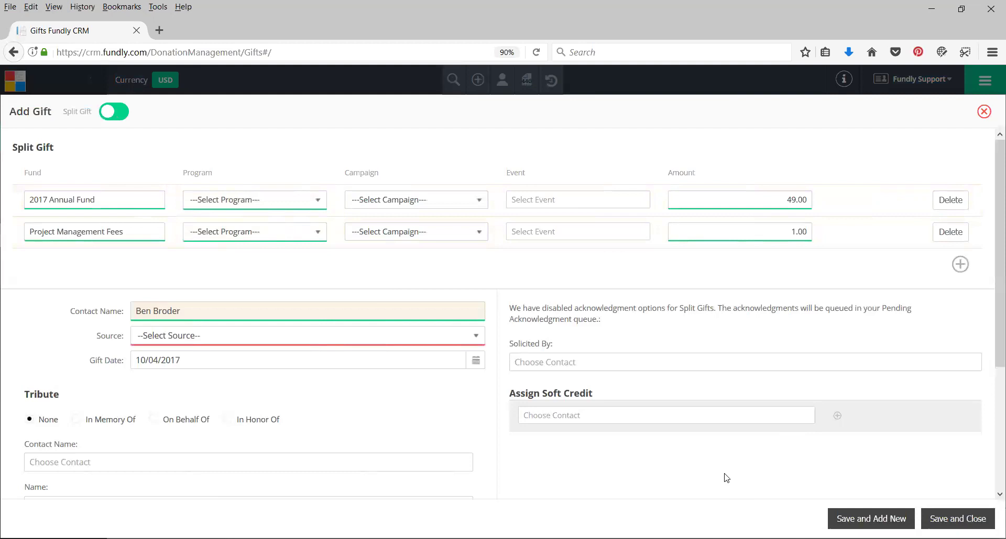
{"action": "left_click", "coordinate": [171, 338]}
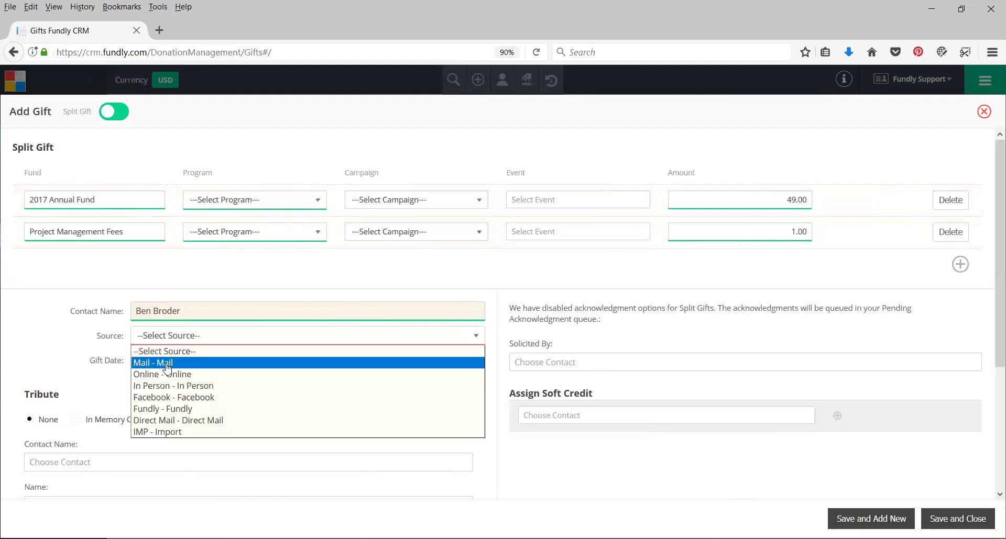
{"action": "left_click", "coordinate": [166, 363]}
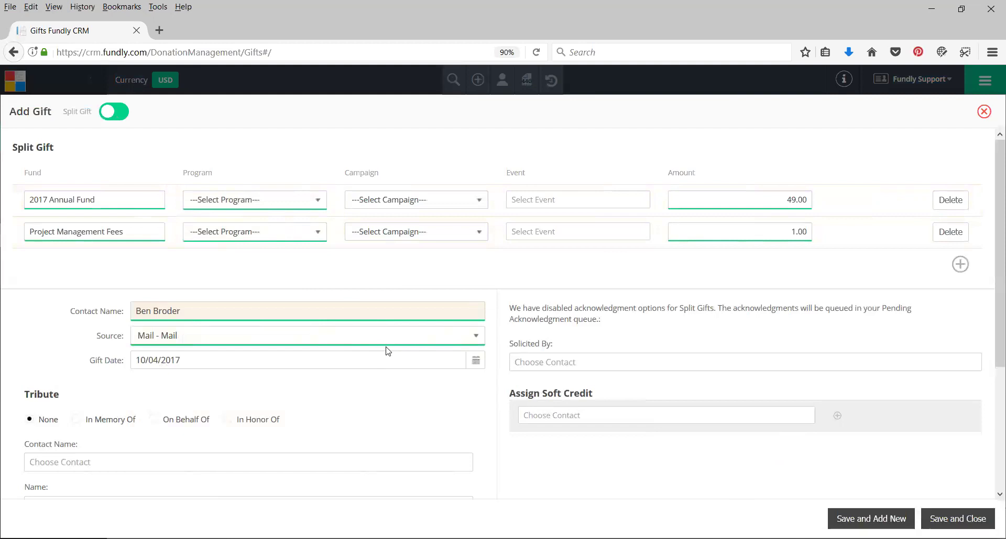
Record payment by Check dated 10/04/2017 with its reference number, then save and close the gift
{"action": "scroll", "coordinate": [385, 346], "scroll_direction": "down", "scroll_amount": 3}
{"action": "left_click", "coordinate": [171, 394]}
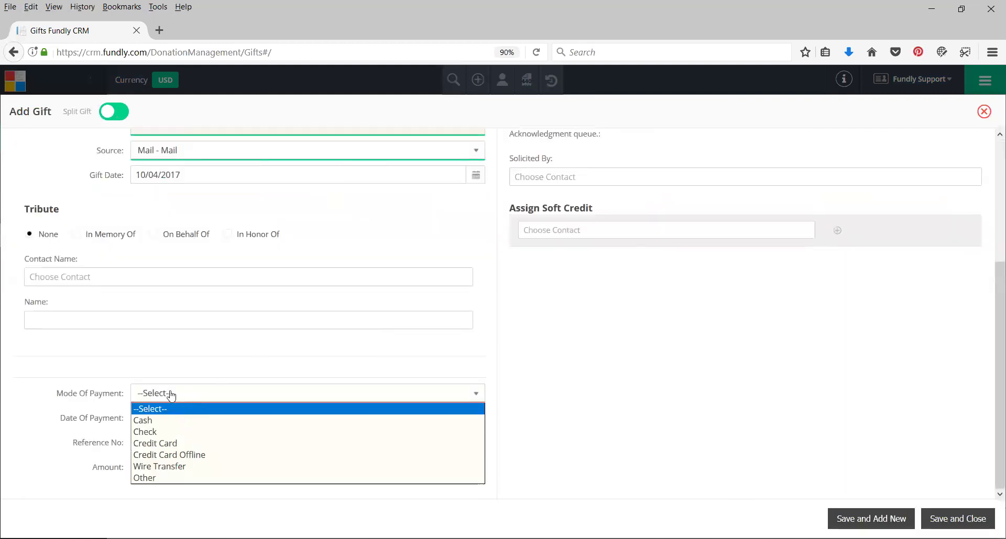
{"action": "left_click", "coordinate": [157, 432]}
{"action": "left_click", "coordinate": [234, 420]}
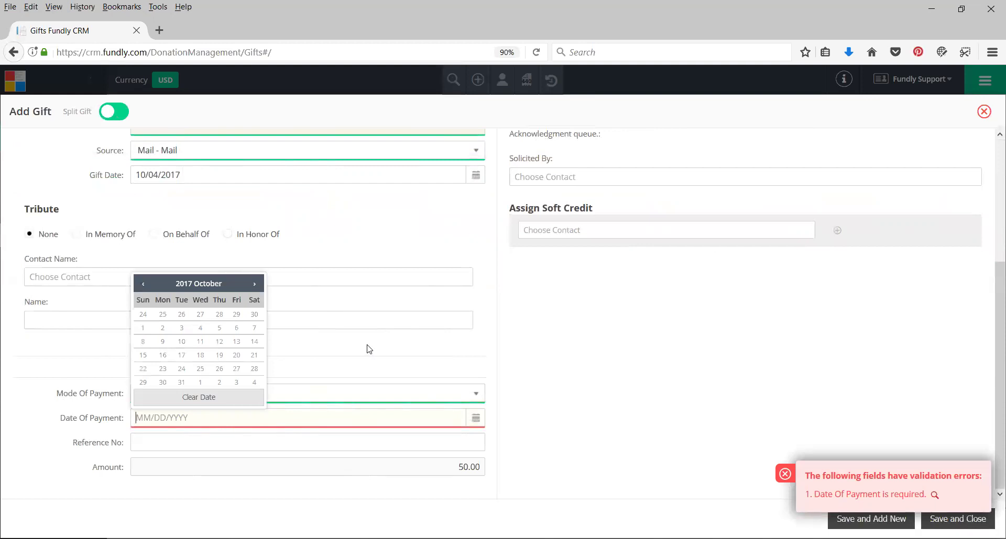
{"action": "left_click", "coordinate": [200, 328]}
{"action": "left_click", "coordinate": [159, 440]}
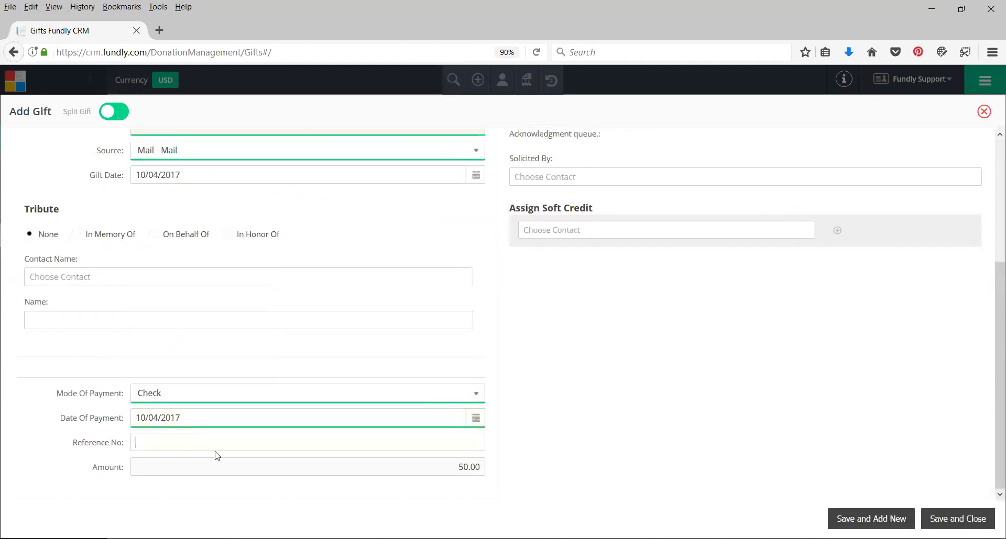
{"action": "type", "text": "5678"}
{"action": "left_click", "coordinate": [935, 520]}
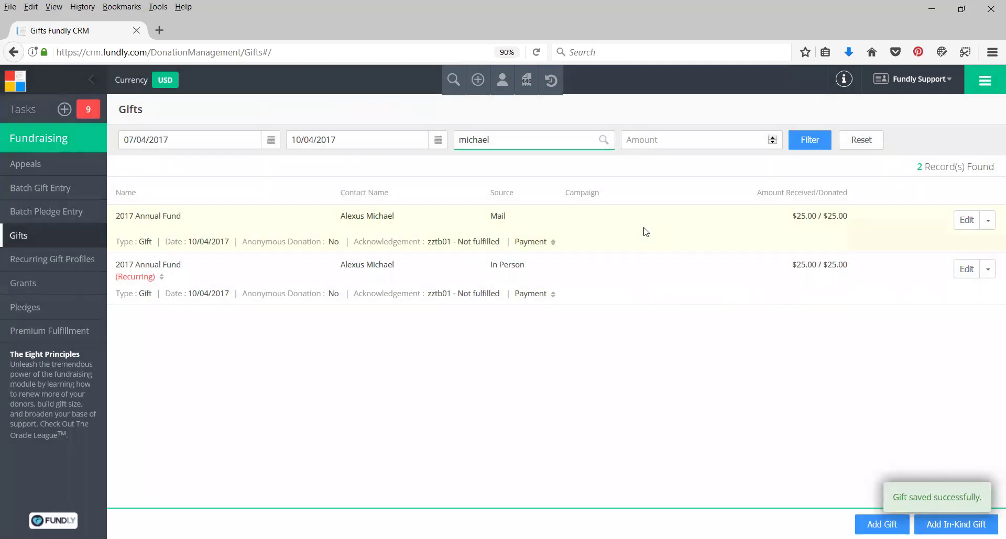
Create invoice 97, dated 10/04/2017, for the donor contact chosen from the suggestions
{"action": "left_click", "coordinate": [478, 81]}
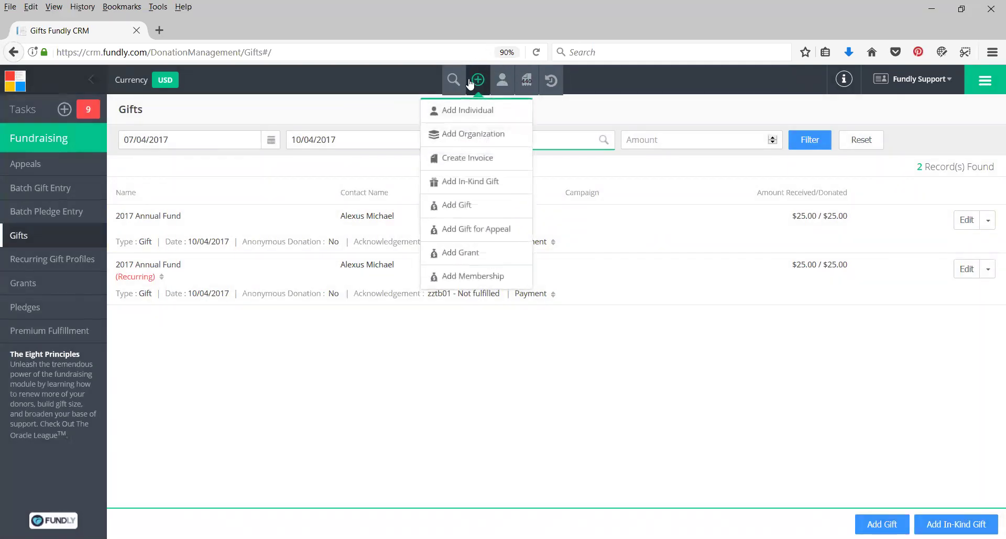
{"action": "left_click", "coordinate": [454, 162]}
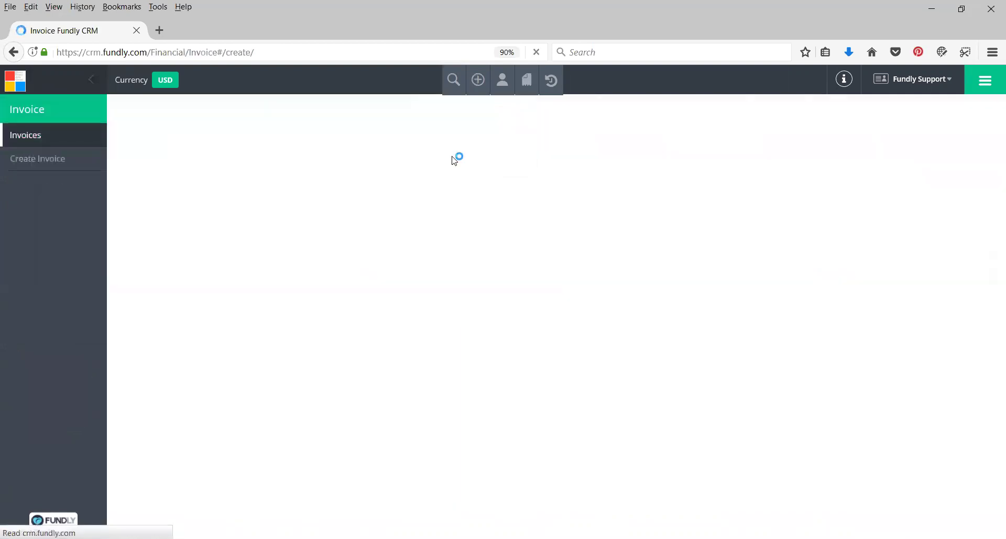
{"action": "left_click", "coordinate": [451, 153]}
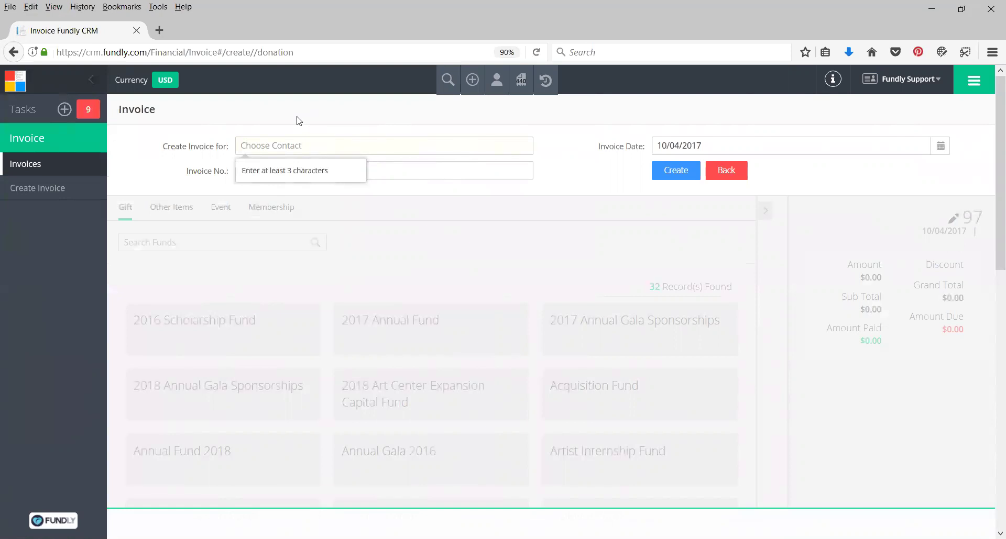
{"action": "type", "text": "ben Bro"}
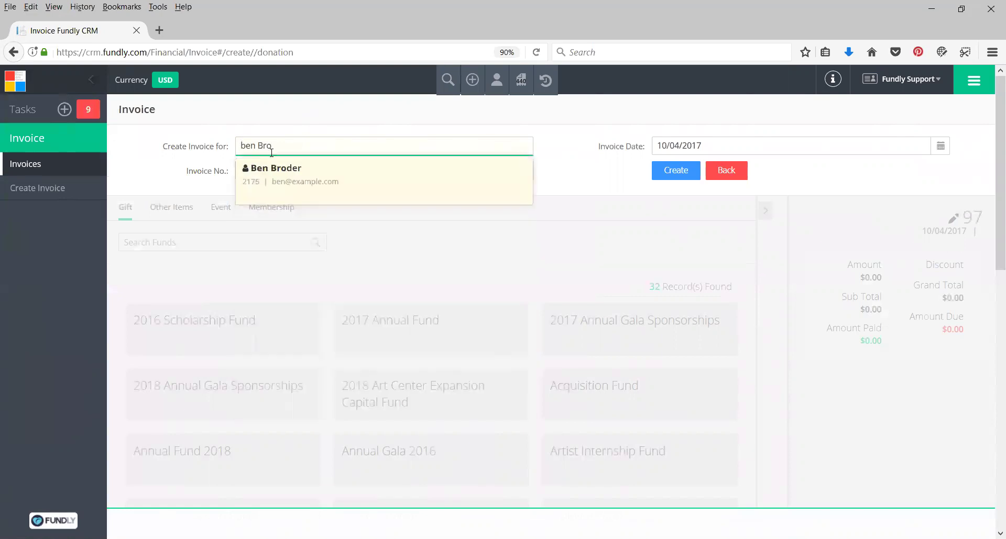
{"action": "left_click", "coordinate": [275, 168]}
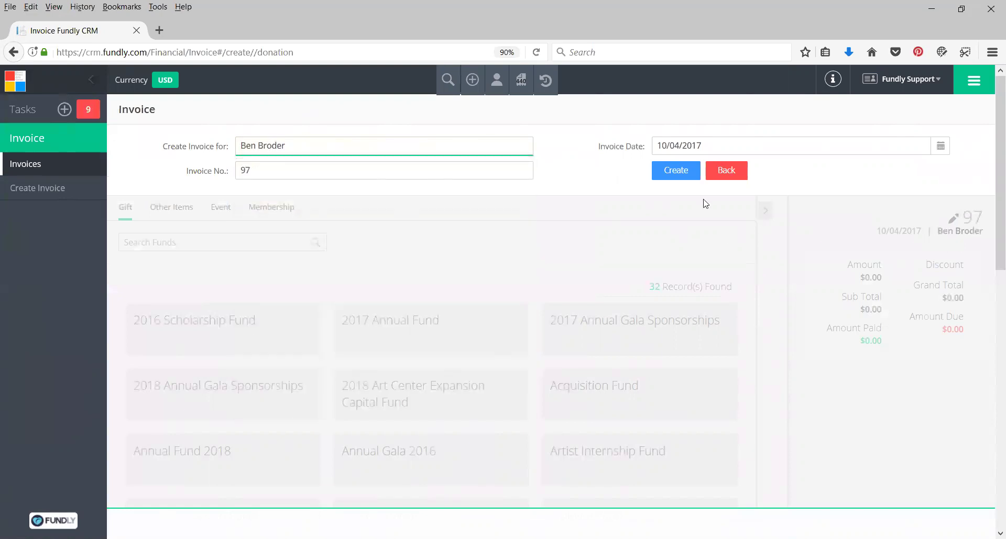
{"action": "left_click", "coordinate": [679, 172]}
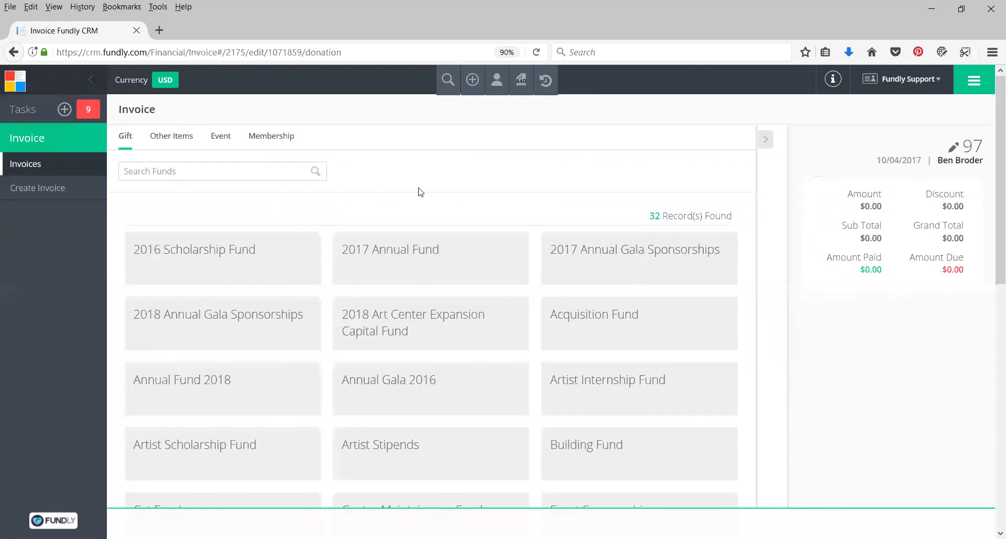
Add a 2017 Annual Fund gift to invoice 97, dated 10/04/2017
{"action": "left_click", "coordinate": [391, 242]}
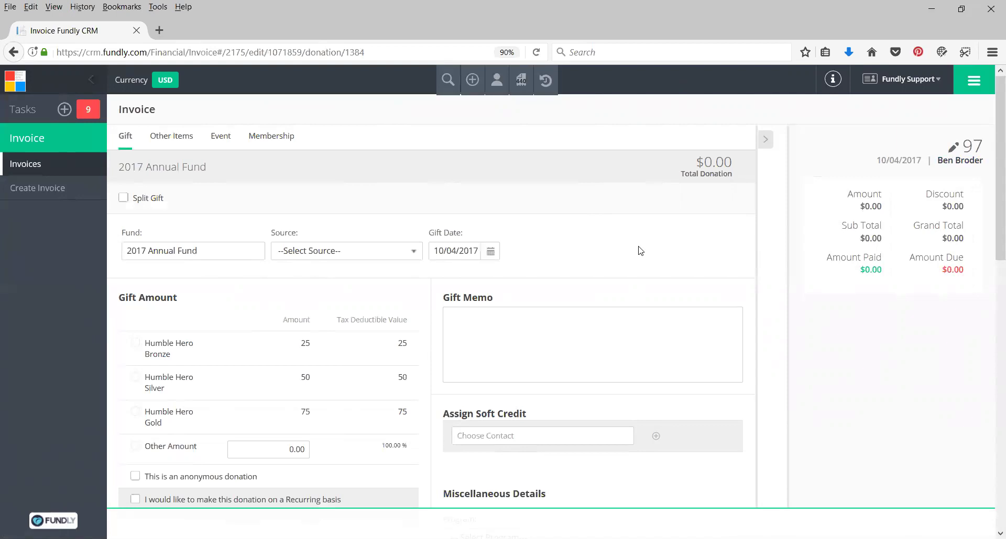
{"action": "scroll", "coordinate": [458, 352], "scroll_direction": "down", "scroll_amount": 9}
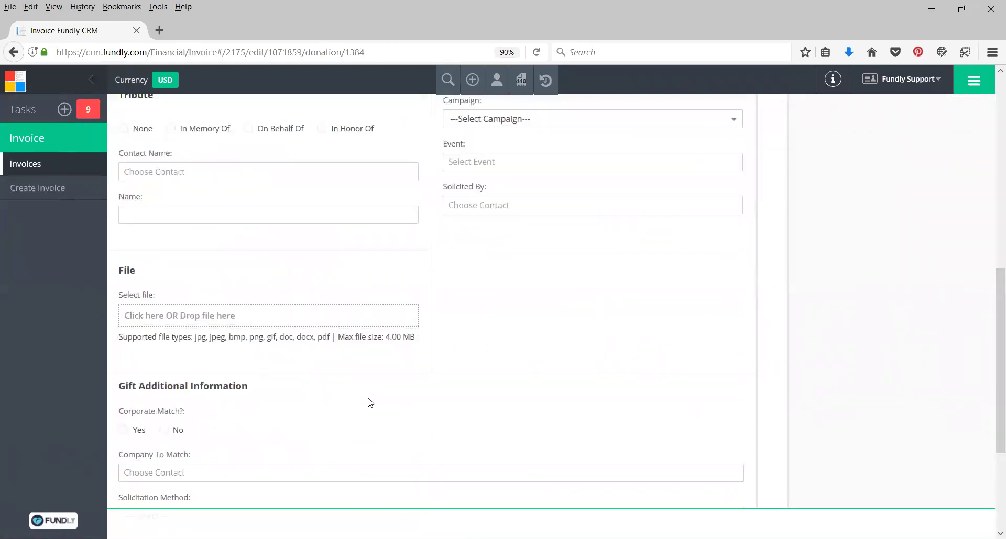
{"action": "scroll", "coordinate": [494, 299], "scroll_direction": "up", "scroll_amount": 9}
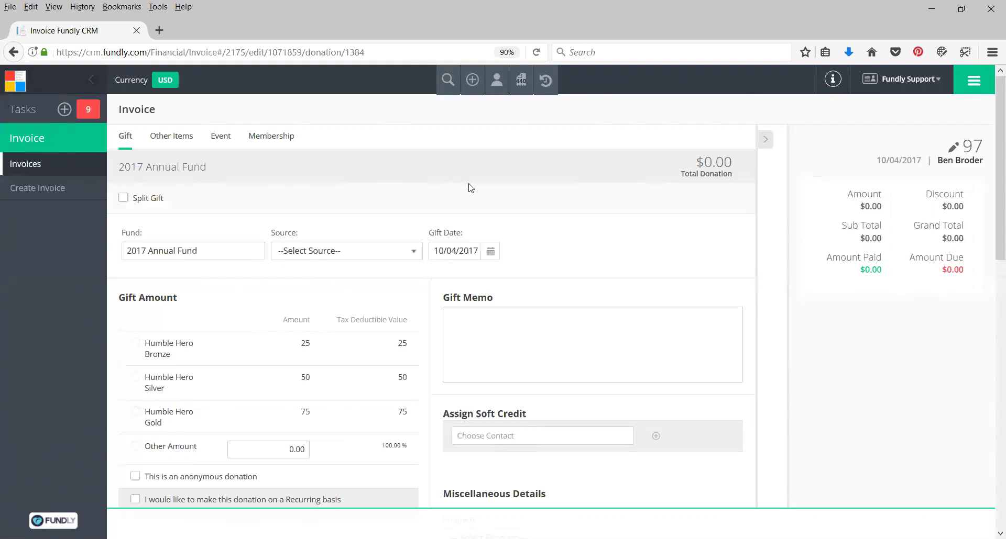
{"action": "left_click", "coordinate": [470, 436]}
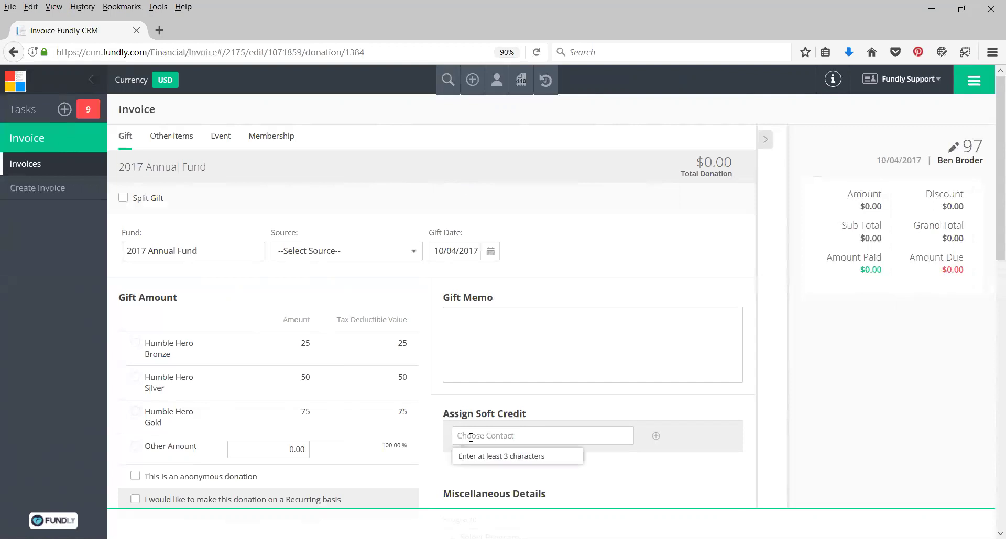
{"action": "left_click", "coordinate": [540, 421]}
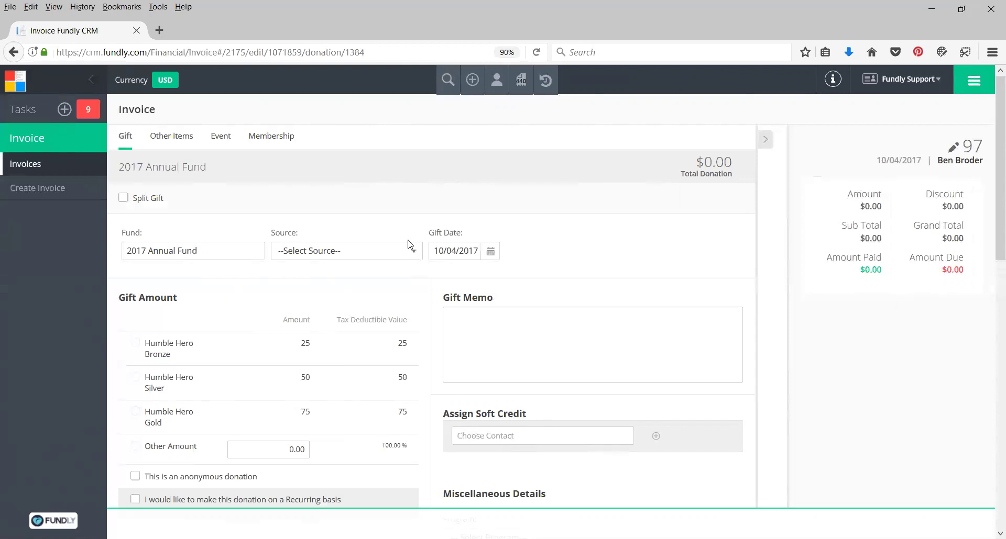
{"action": "left_click", "coordinate": [507, 438]}
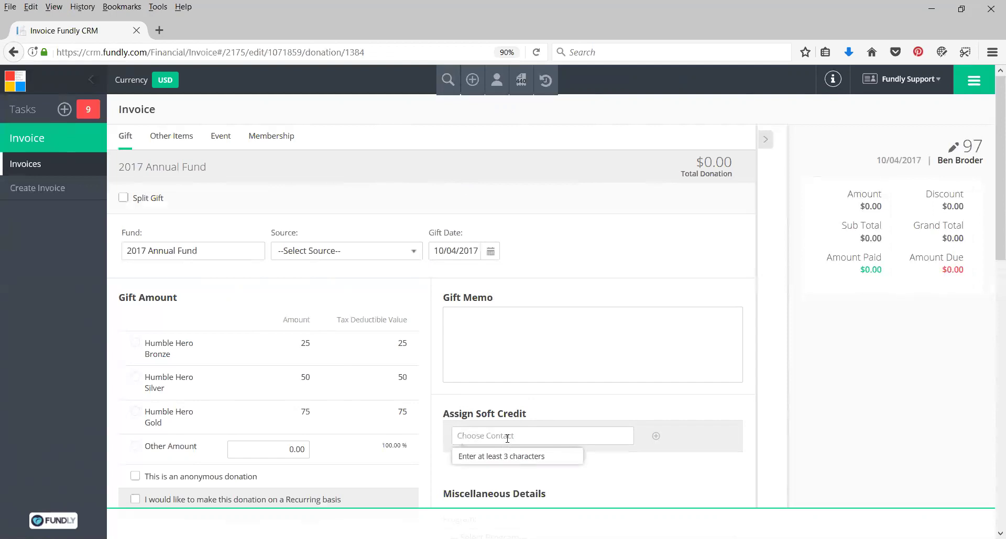
{"action": "left_click", "coordinate": [573, 230]}
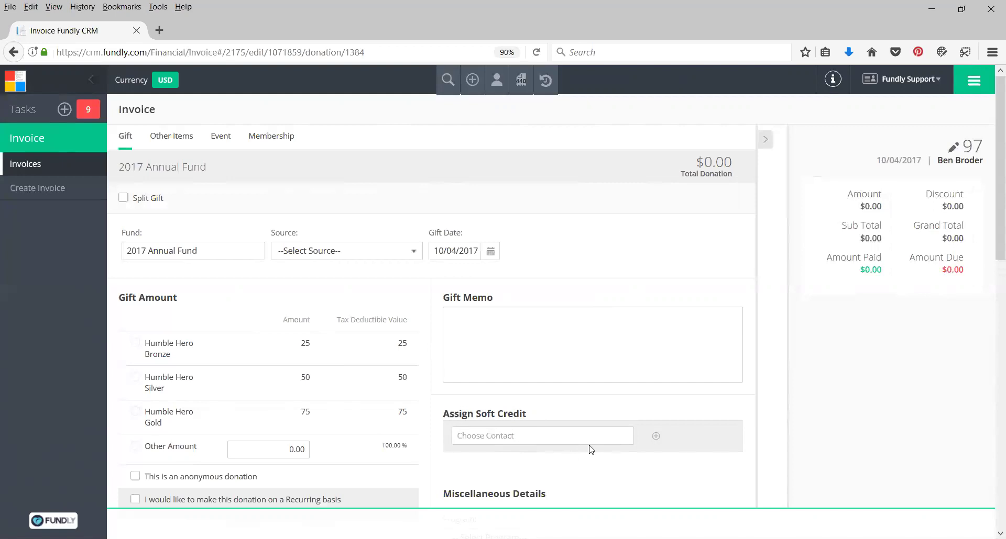
{"action": "scroll", "coordinate": [616, 437], "scroll_direction": "down", "scroll_amount": 3}
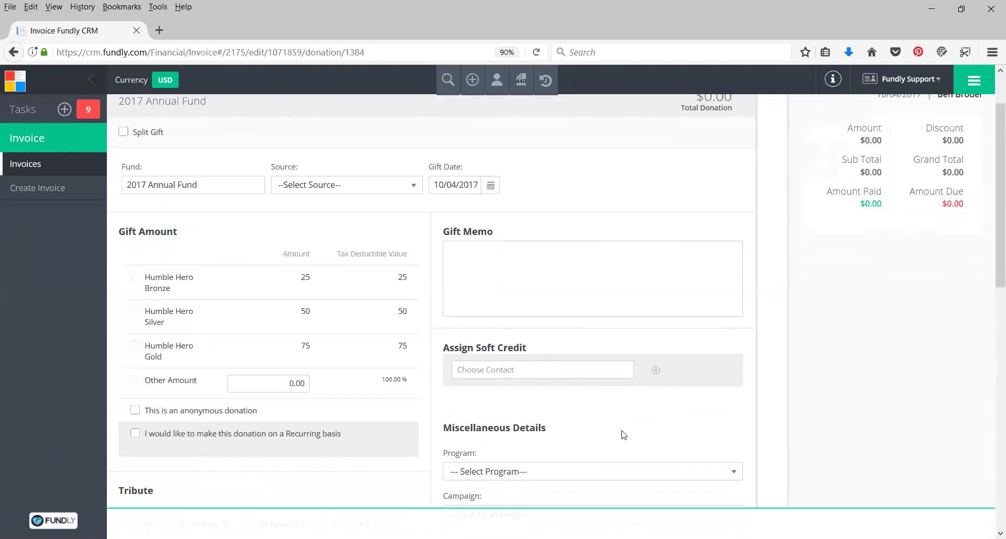
{"action": "left_click", "coordinate": [592, 381]}
{"action": "left_click", "coordinate": [546, 363]}
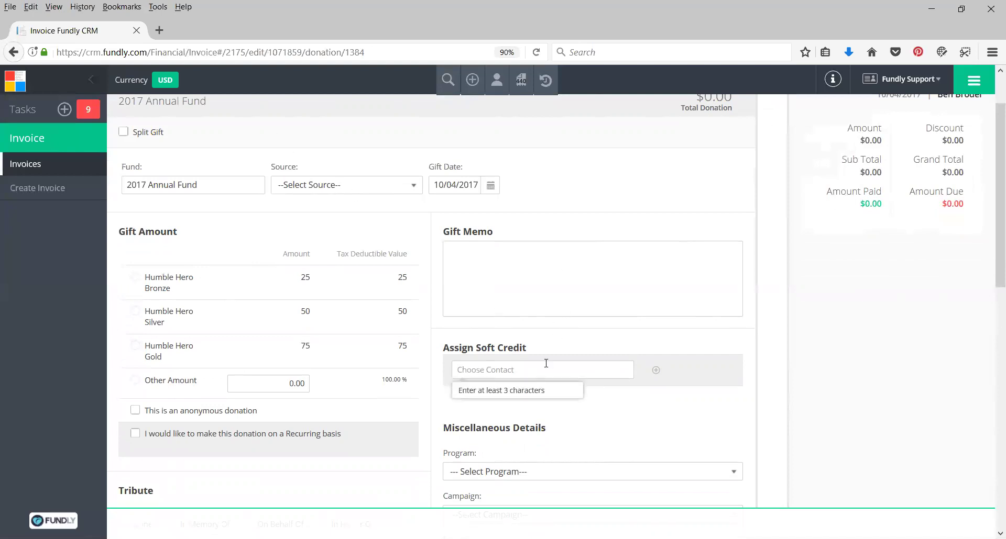
{"action": "scroll", "coordinate": [525, 415], "scroll_direction": "down", "scroll_amount": 1}
{"action": "scroll", "coordinate": [292, 451], "scroll_direction": "down", "scroll_amount": 4}
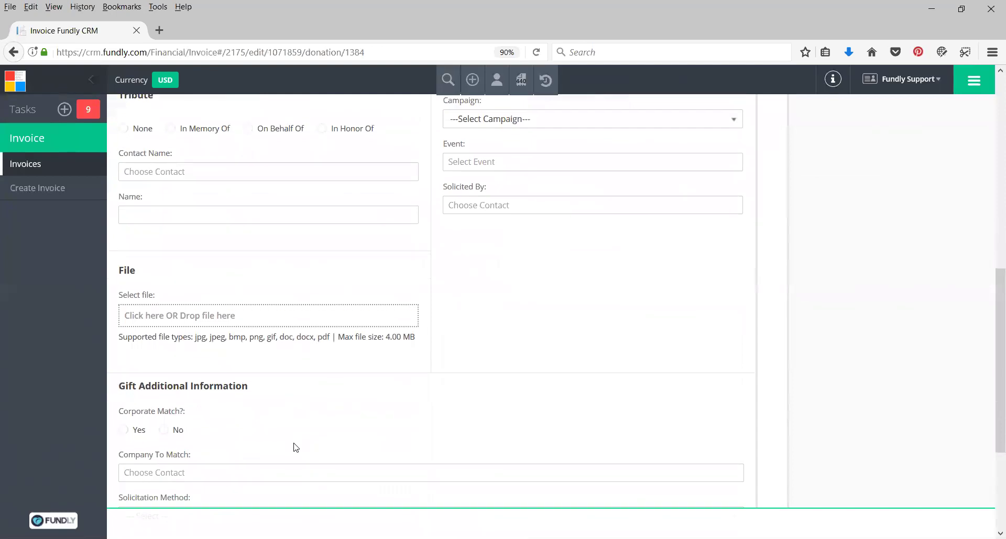
{"action": "scroll", "coordinate": [518, 287], "scroll_direction": "up", "scroll_amount": 5}
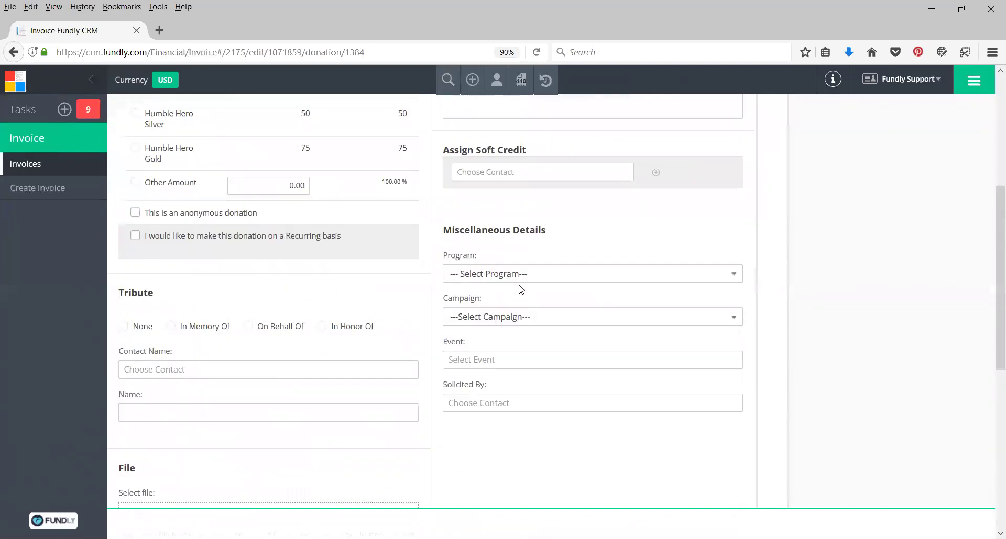
{"action": "scroll", "coordinate": [536, 274], "scroll_direction": "up", "scroll_amount": 2}
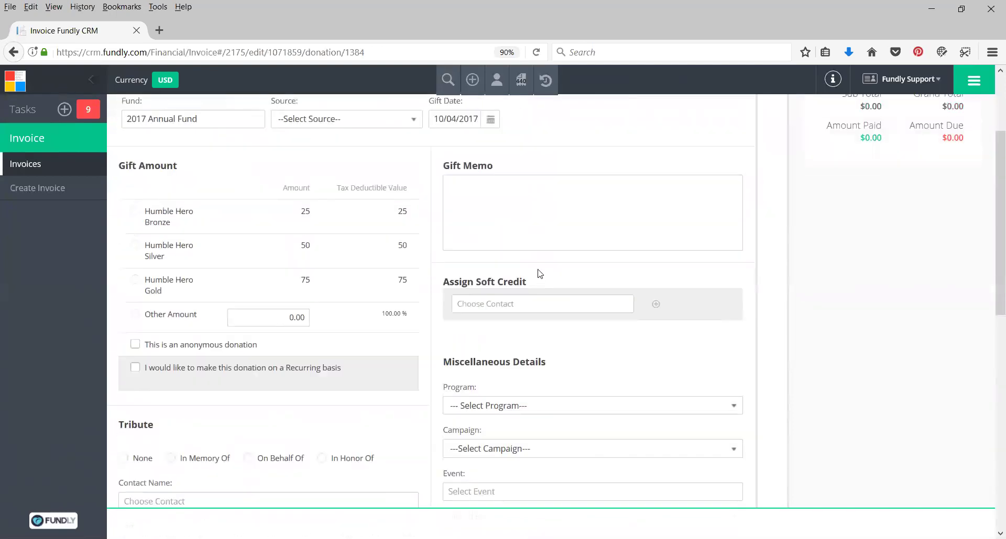
{"action": "scroll", "coordinate": [540, 274], "scroll_direction": "up", "scroll_amount": 3}
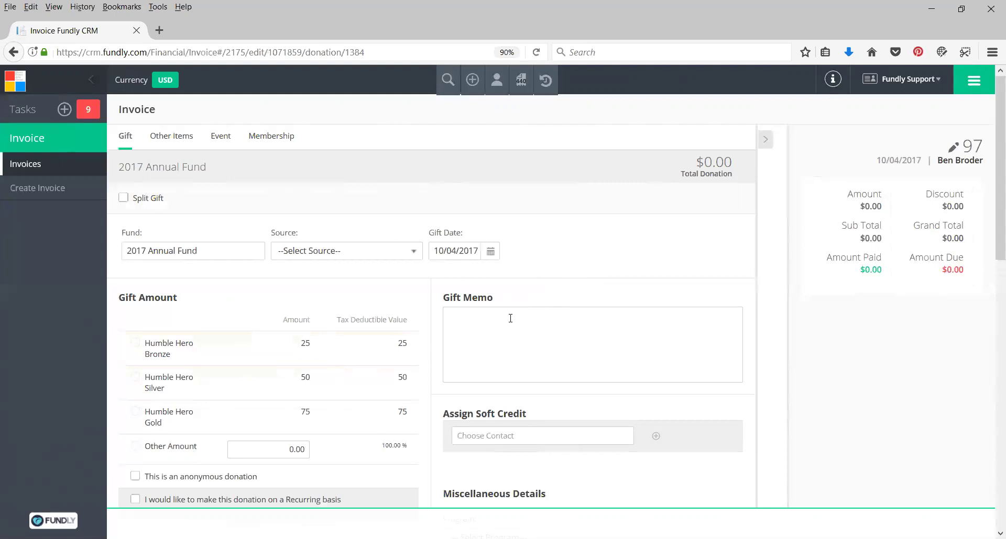
{"action": "scroll", "coordinate": [514, 319], "scroll_direction": "down", "scroll_amount": 2}
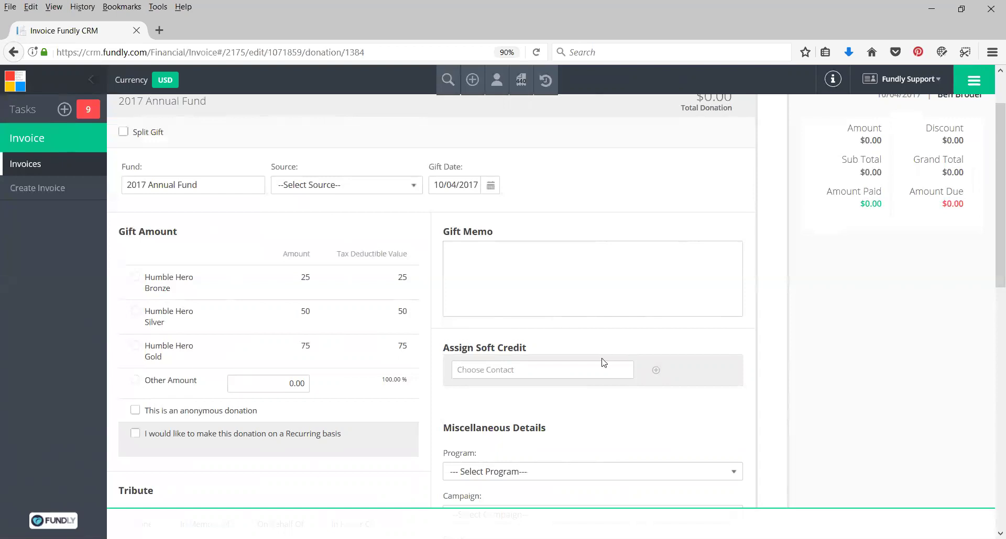
{"action": "scroll", "coordinate": [346, 272], "scroll_direction": "up", "scroll_amount": 1}
{"action": "scroll", "coordinate": [345, 273], "scroll_direction": "down", "scroll_amount": 1}
{"action": "scroll", "coordinate": [345, 273], "scroll_direction": "down", "scroll_amount": 3}
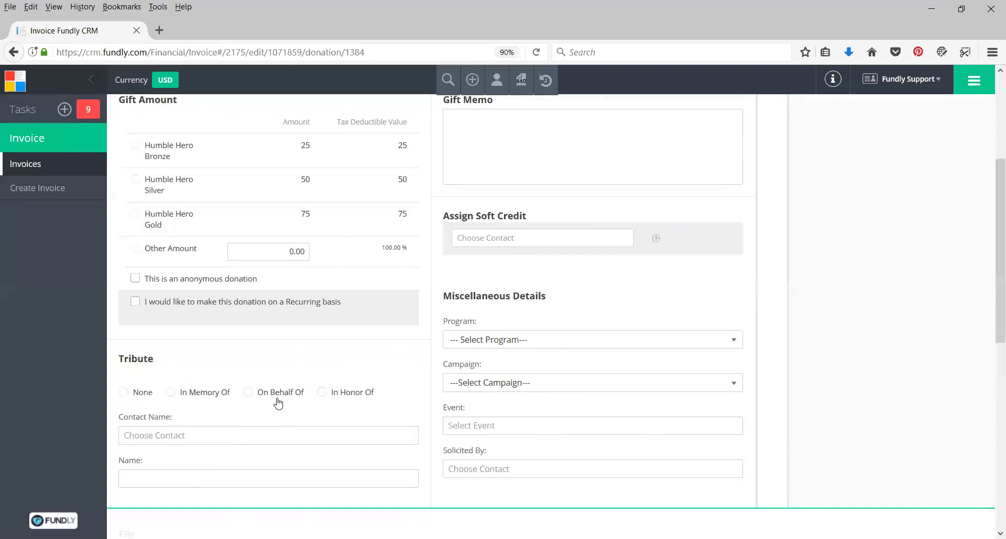
{"action": "scroll", "coordinate": [278, 402], "scroll_direction": "up", "scroll_amount": 4}
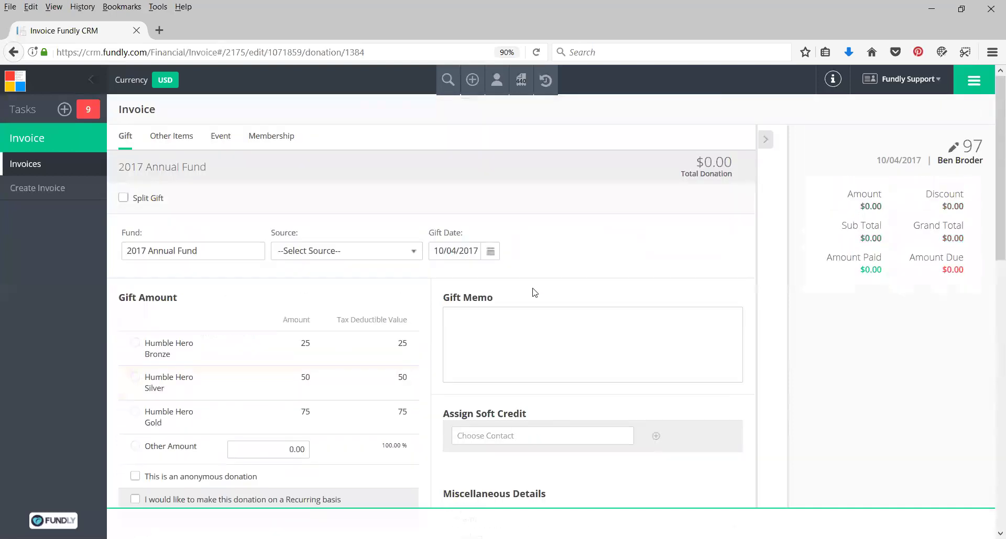
{"action": "scroll", "coordinate": [354, 326], "scroll_direction": "down", "scroll_amount": 4}
{"action": "scroll", "coordinate": [354, 326], "scroll_direction": "down", "scroll_amount": 1}
{"action": "left_click", "coordinate": [280, 364]}
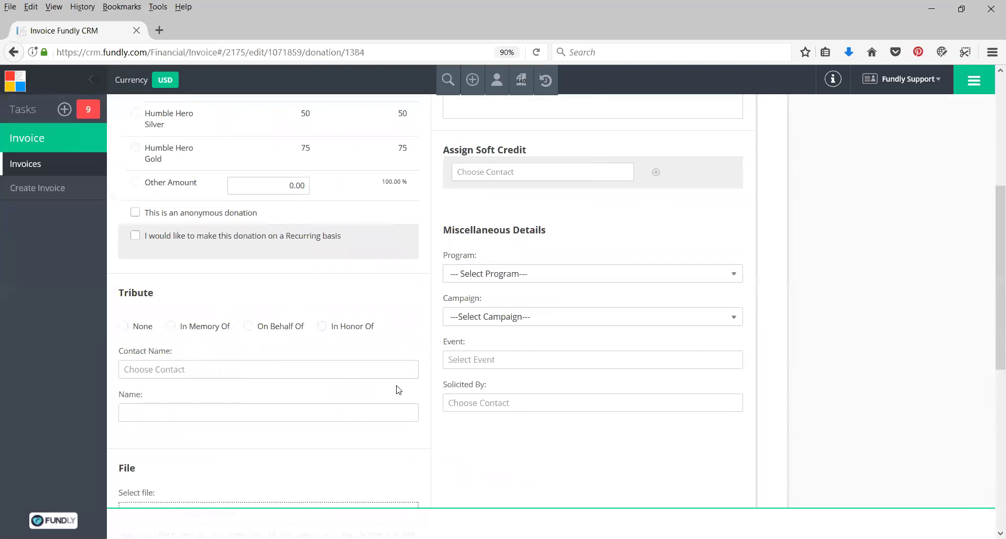
{"action": "scroll", "coordinate": [396, 389], "scroll_direction": "up", "scroll_amount": 5}
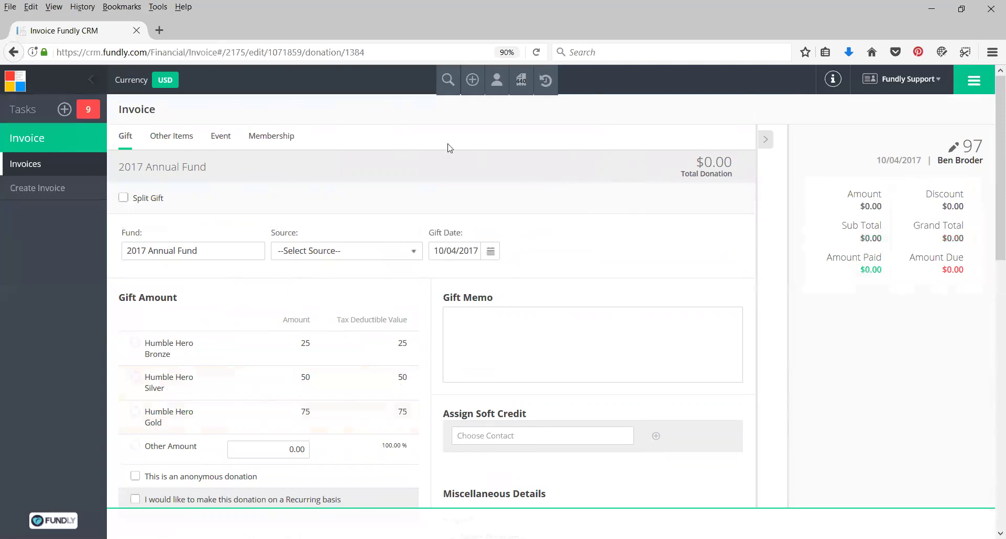
Choose Add In-Kind Gift from the + menu to open a blank in-kind gift form
{"action": "left_click", "coordinate": [473, 82]}
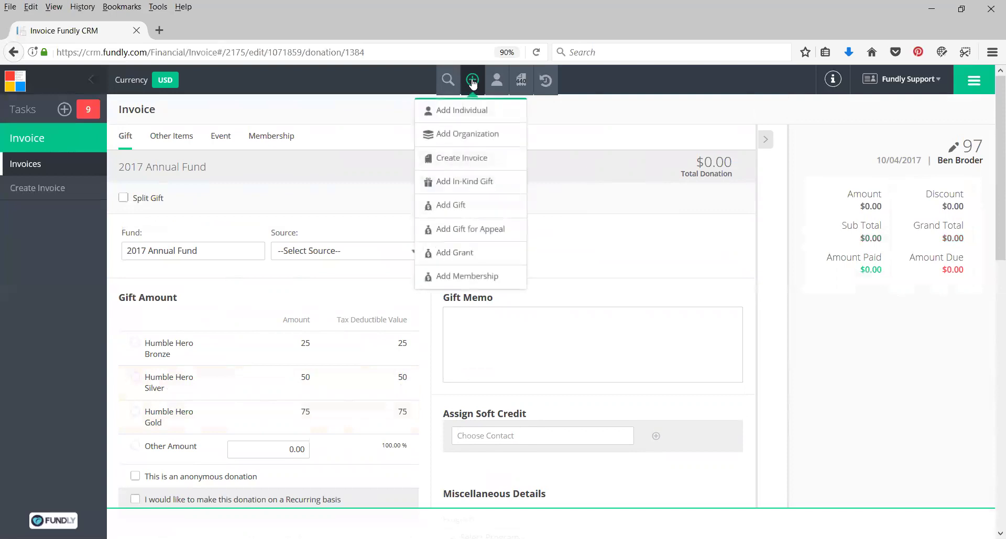
{"action": "left_click", "coordinate": [469, 184]}
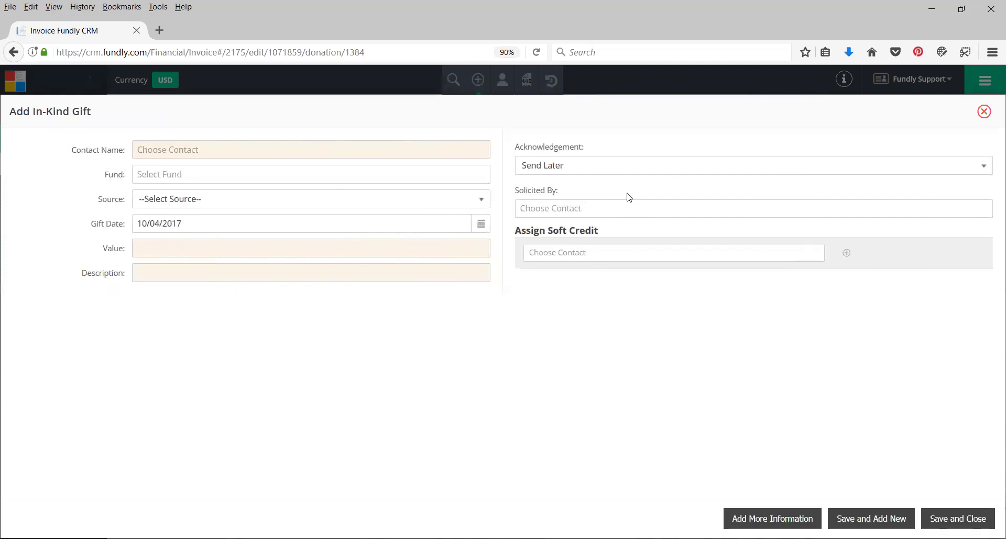
Search 'Terri' and choose Terri's Pillars and Posts as the gift's contact
{"action": "left_click", "coordinate": [269, 148]}
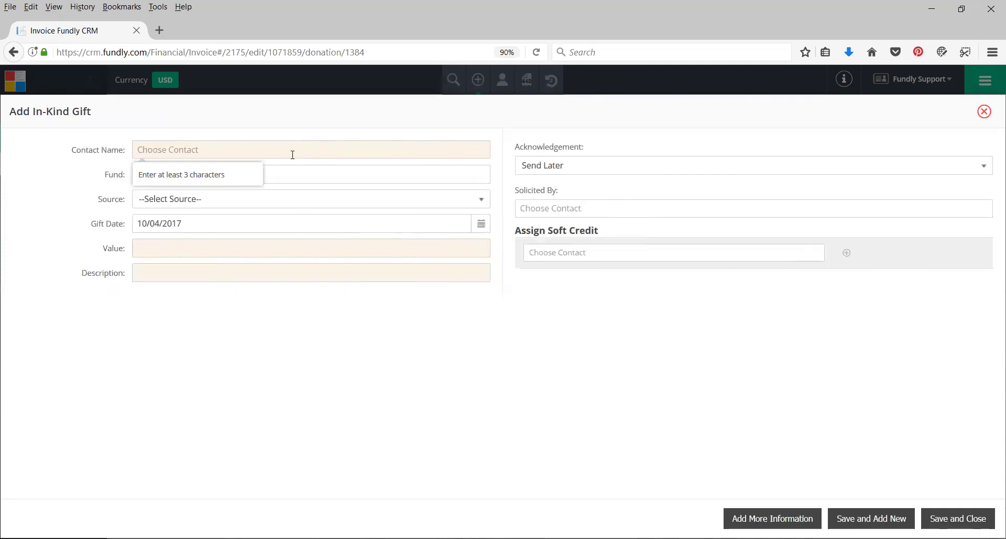
{"action": "left_click", "coordinate": [238, 150]}
{"action": "type", "text": "Terri"}
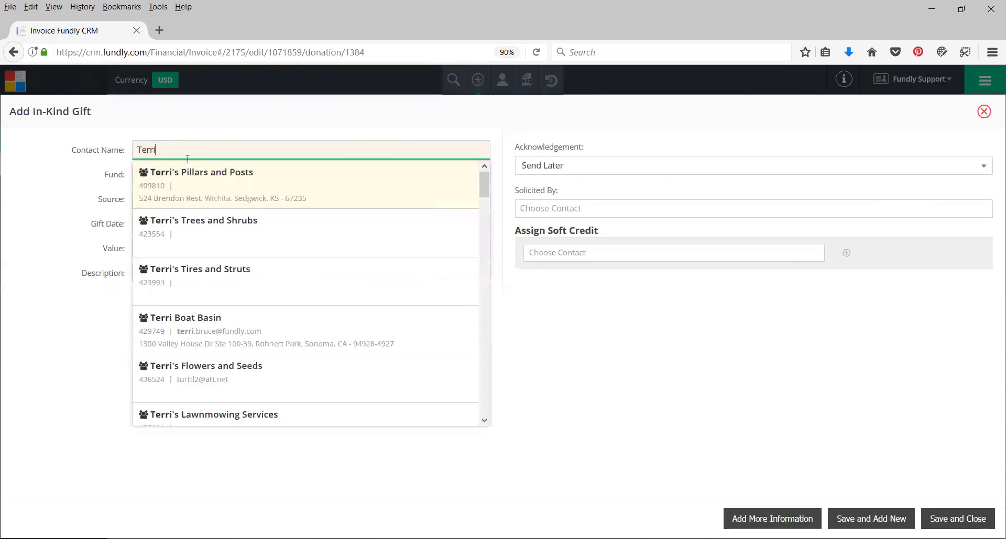
{"action": "left_click", "coordinate": [206, 185]}
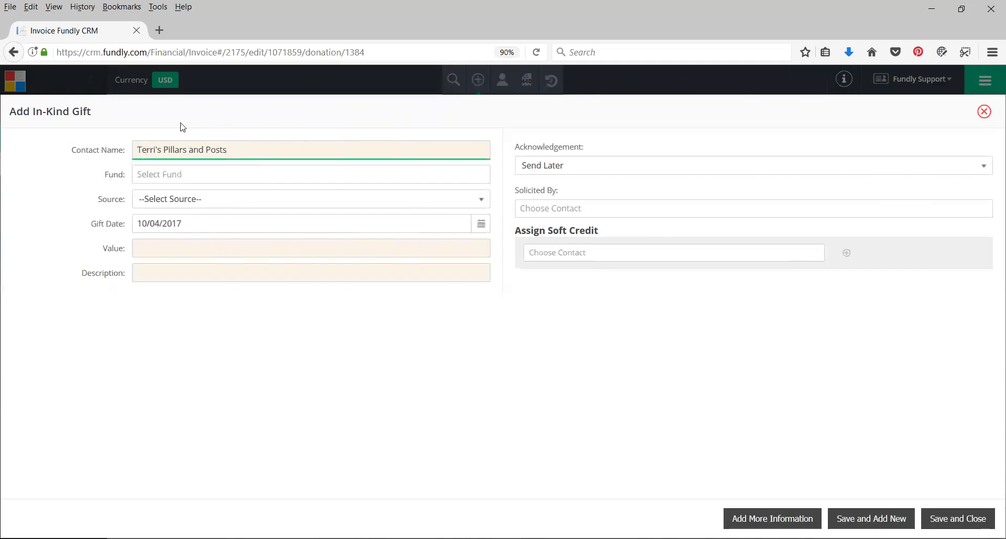
Assign the gift to the 2017 Annual Fund with In Person as its source
{"action": "left_click", "coordinate": [173, 174]}
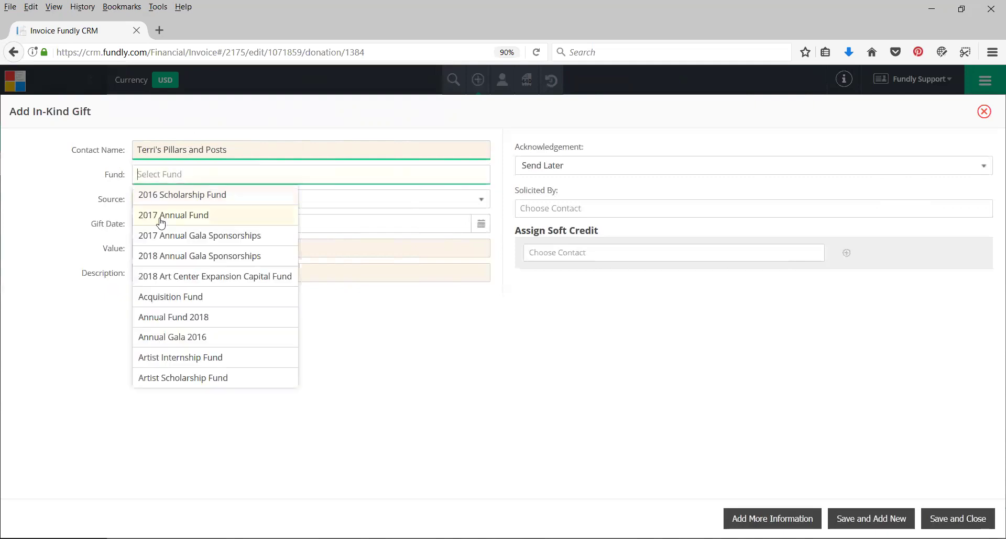
{"action": "left_click", "coordinate": [160, 219]}
{"action": "left_click", "coordinate": [152, 200]}
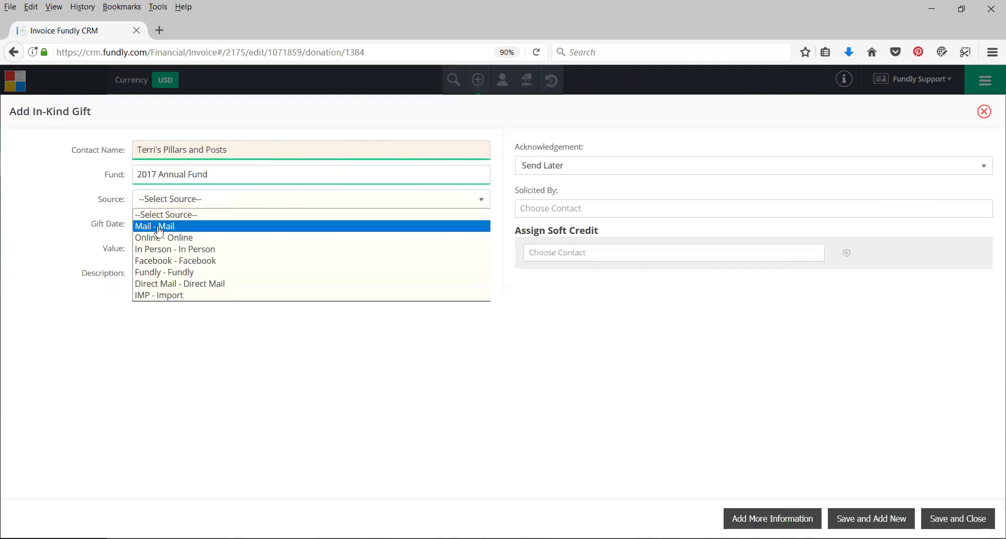
{"action": "left_click", "coordinate": [157, 249]}
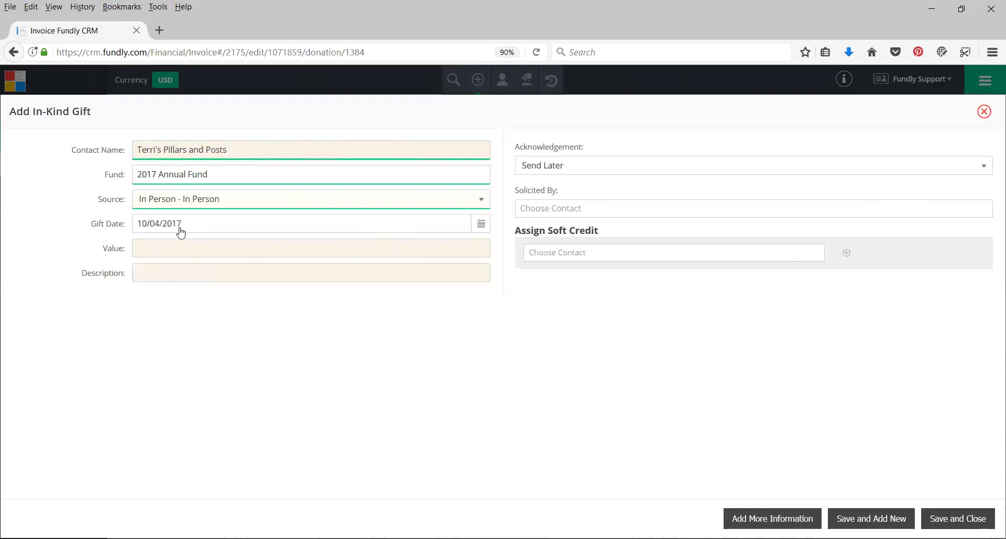
{"action": "left_click", "coordinate": [158, 248]}
Enter a 250.00 value and the description 'gift certificate for 1 hour massage at Terri's Spa Palace'
{"action": "type", "text": "250"}
{"action": "left_click", "coordinate": [463, 333]}
{"action": "left_click", "coordinate": [431, 279]}
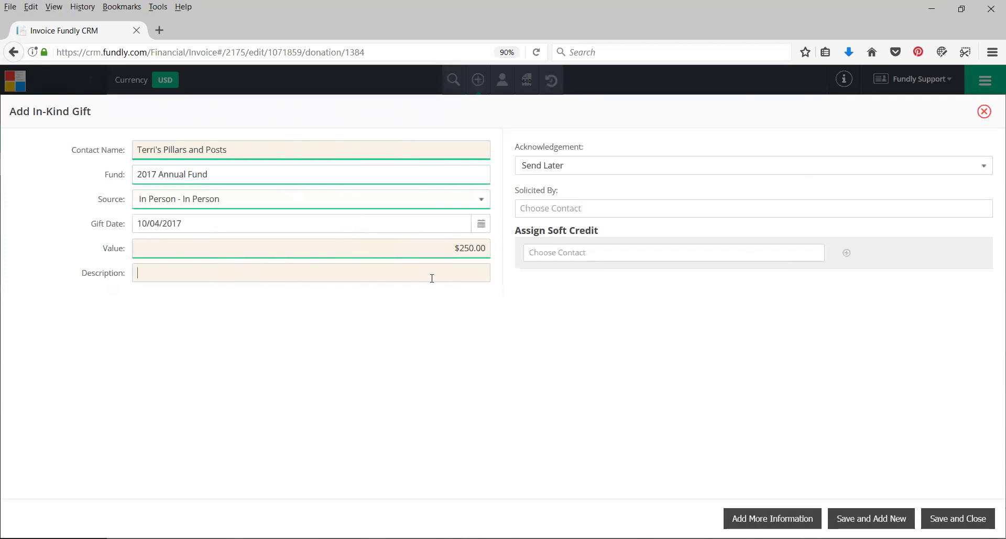
{"action": "type", "text": "g"}
{"action": "type", "text": "ift certificate for "}
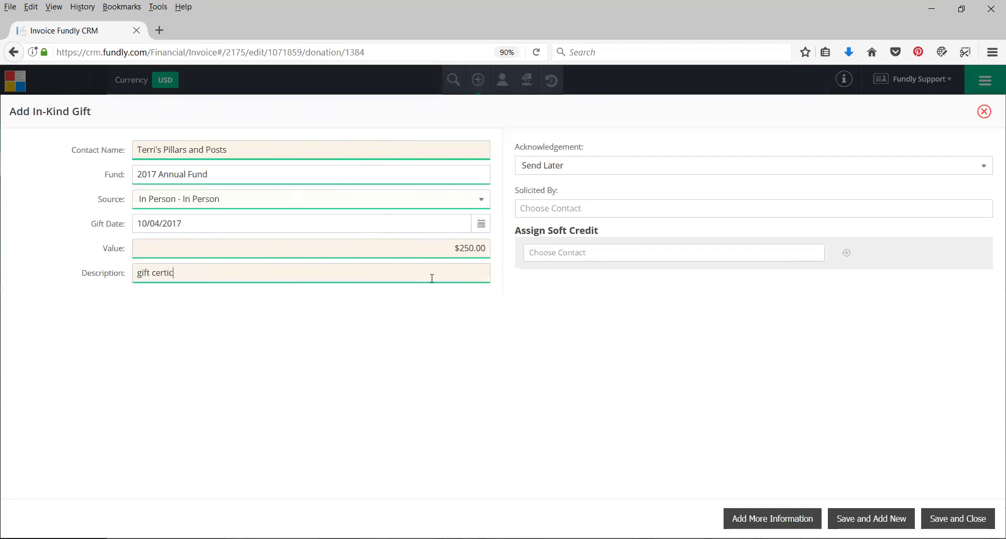
{"action": "type", "text": "1 hour massage at l"}
{"action": "key", "text": "BackSpace"}
{"action": "type", "text": "The"}
{"action": "key", "text": "BackSpace"}
{"action": "key", "text": "BackSpace"}
{"action": "type", "text": "erri's Spa Palace"}
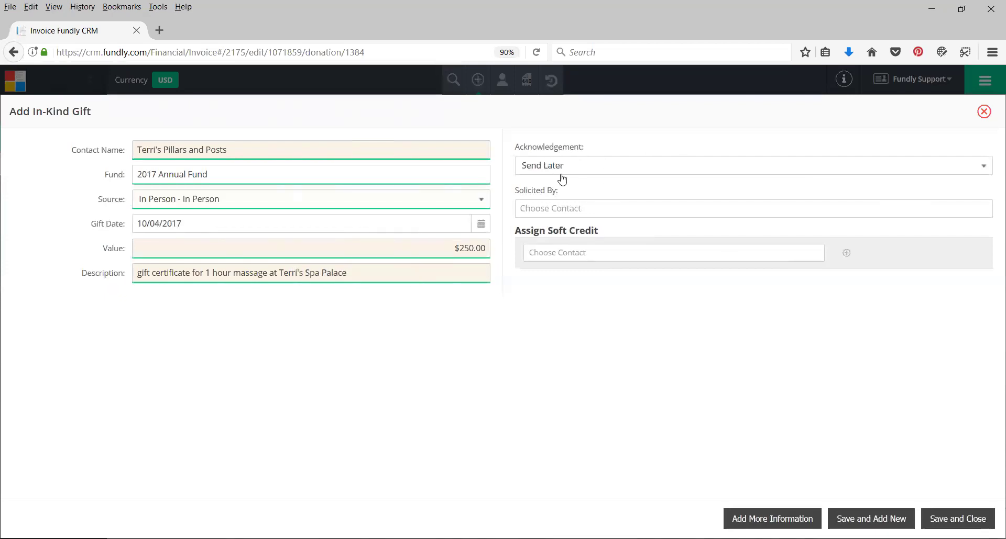
Keep acknowledgement on Send Later, review Solicited By and Soft Credit, then Save and Close
{"action": "left_click", "coordinate": [562, 180]}
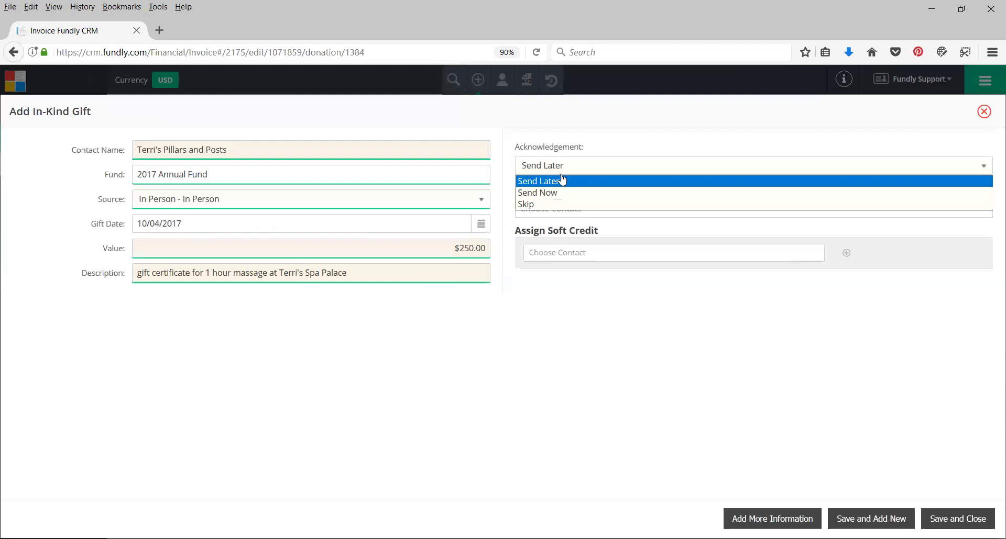
{"action": "left_click", "coordinate": [604, 147]}
{"action": "left_click", "coordinate": [584, 204]}
{"action": "left_click", "coordinate": [566, 293]}
{"action": "left_click", "coordinate": [591, 250]}
{"action": "left_click", "coordinate": [591, 247]}
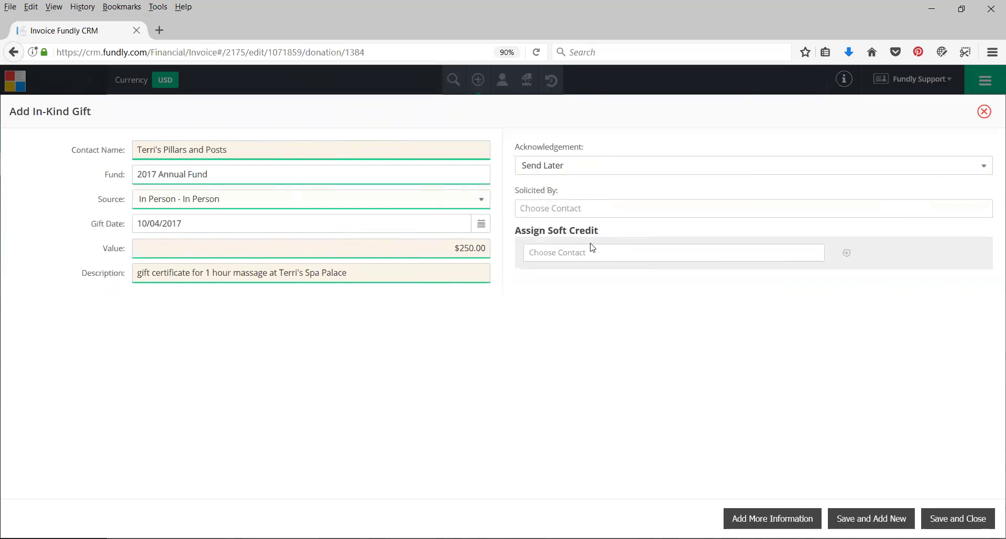
{"action": "left_click", "coordinate": [772, 515]}
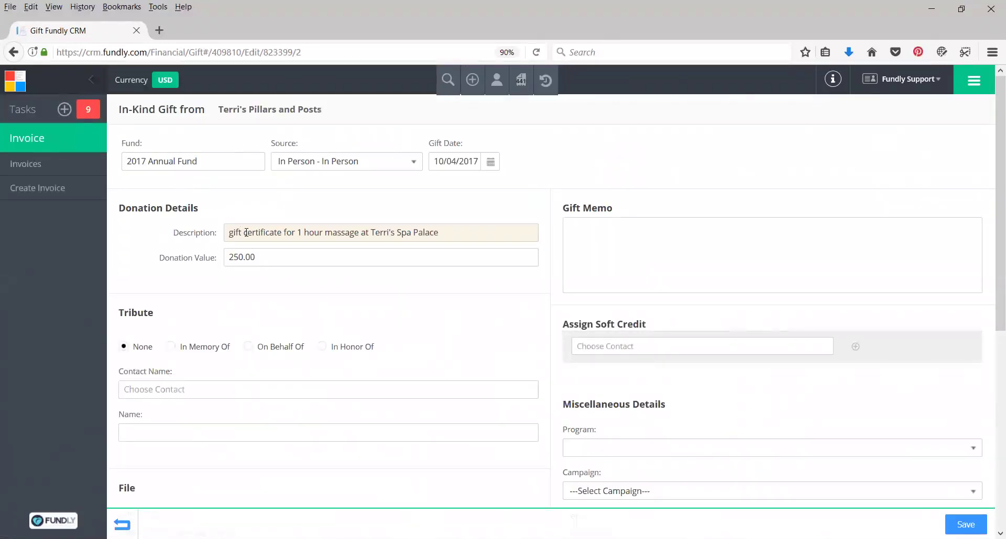
{"action": "left_click", "coordinate": [588, 237]}
{"action": "left_click", "coordinate": [463, 385]}
{"action": "scroll", "coordinate": [635, 341], "scroll_direction": "down", "scroll_amount": 3}
{"action": "scroll", "coordinate": [595, 256], "scroll_direction": "down", "scroll_amount": 1}
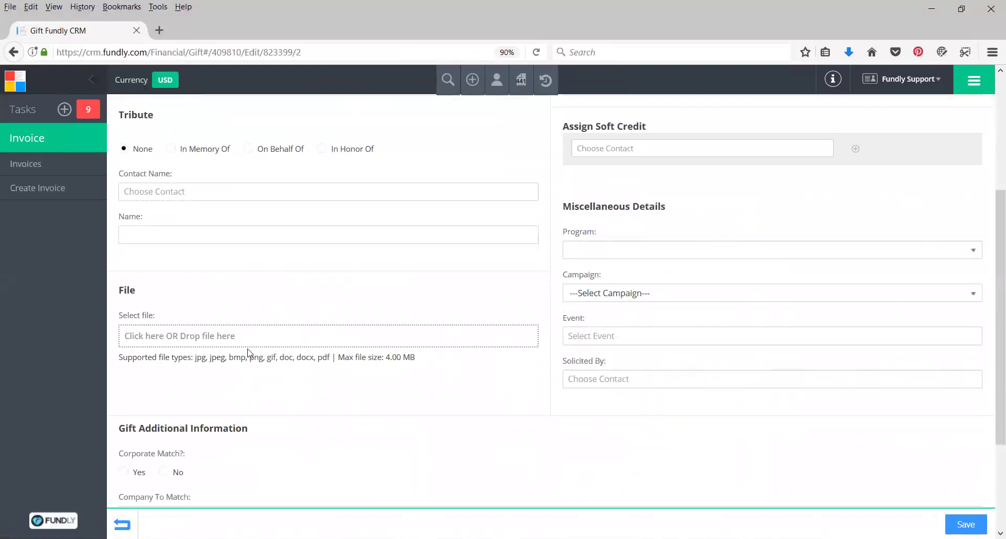
{"action": "scroll", "coordinate": [259, 347], "scroll_direction": "down", "scroll_amount": 3}
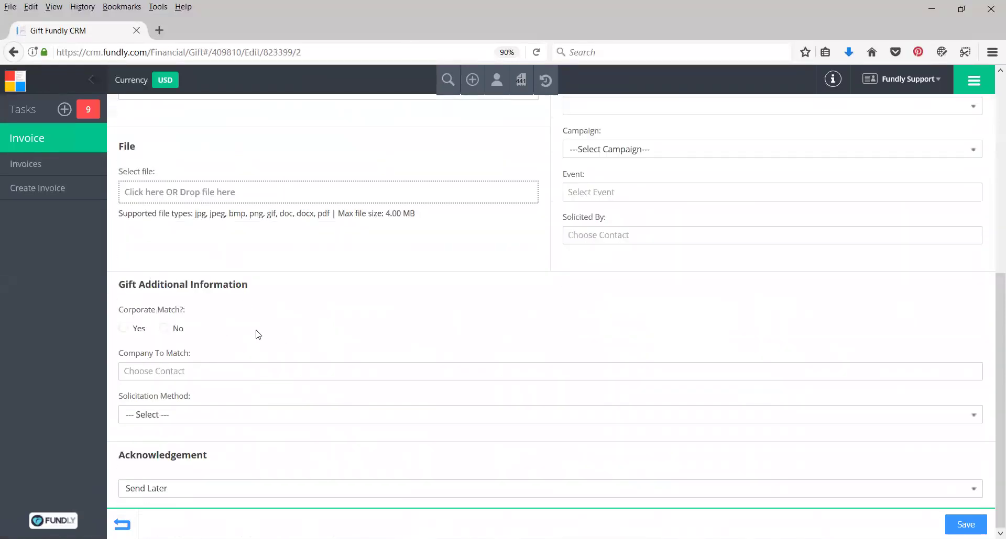
{"action": "scroll", "coordinate": [259, 334], "scroll_direction": "up", "scroll_amount": 7}
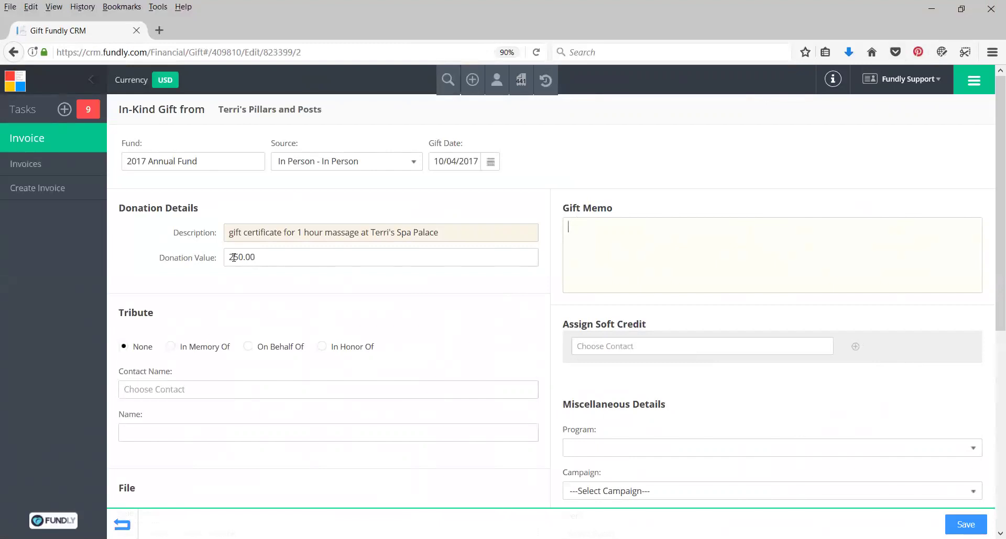
{"action": "left_click", "coordinate": [265, 257]}
{"action": "left_click_drag", "start_coordinate": [265, 259], "coordinate": [207, 264]}
{"action": "key", "text": "BackSpace"}
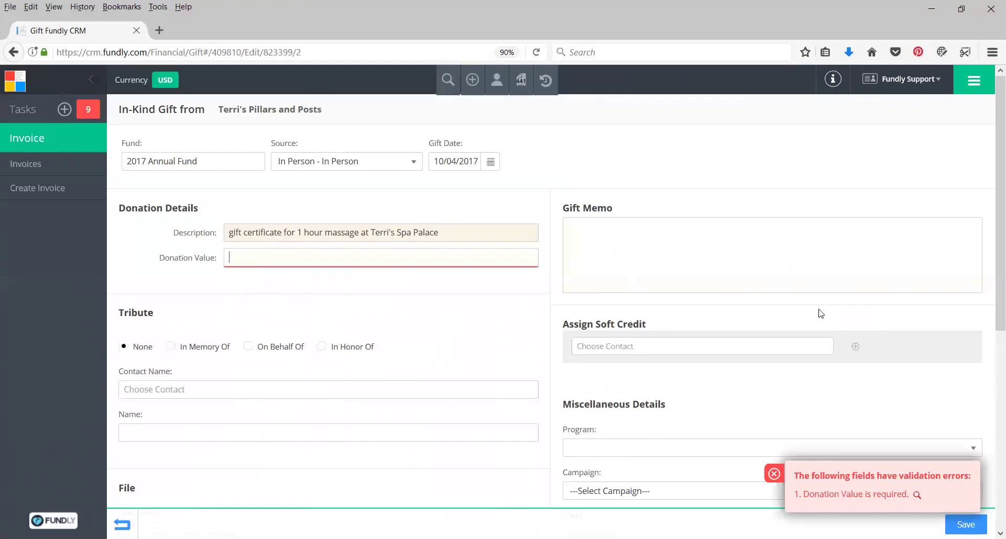
{"action": "left_click", "coordinate": [262, 254]}
{"action": "key", "text": "ctrl+z"}
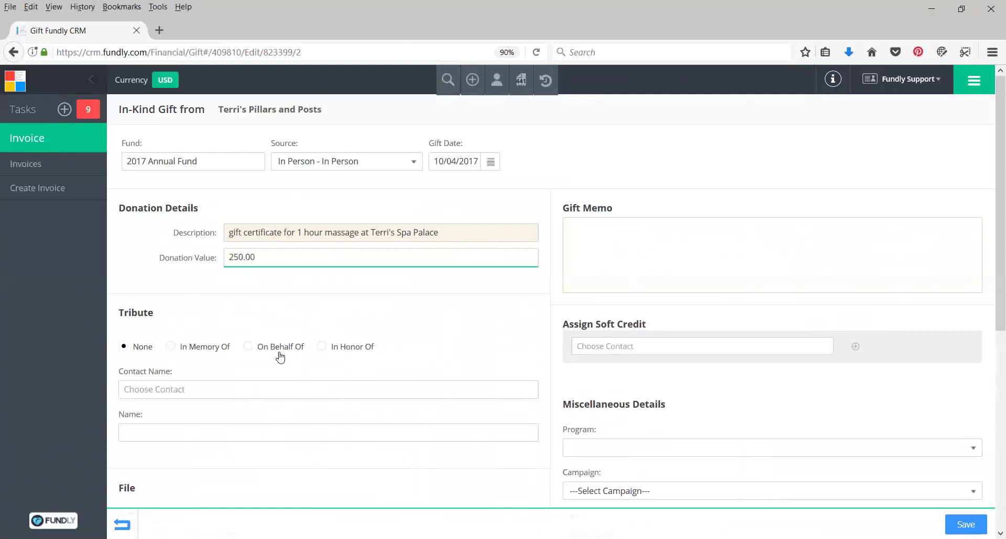